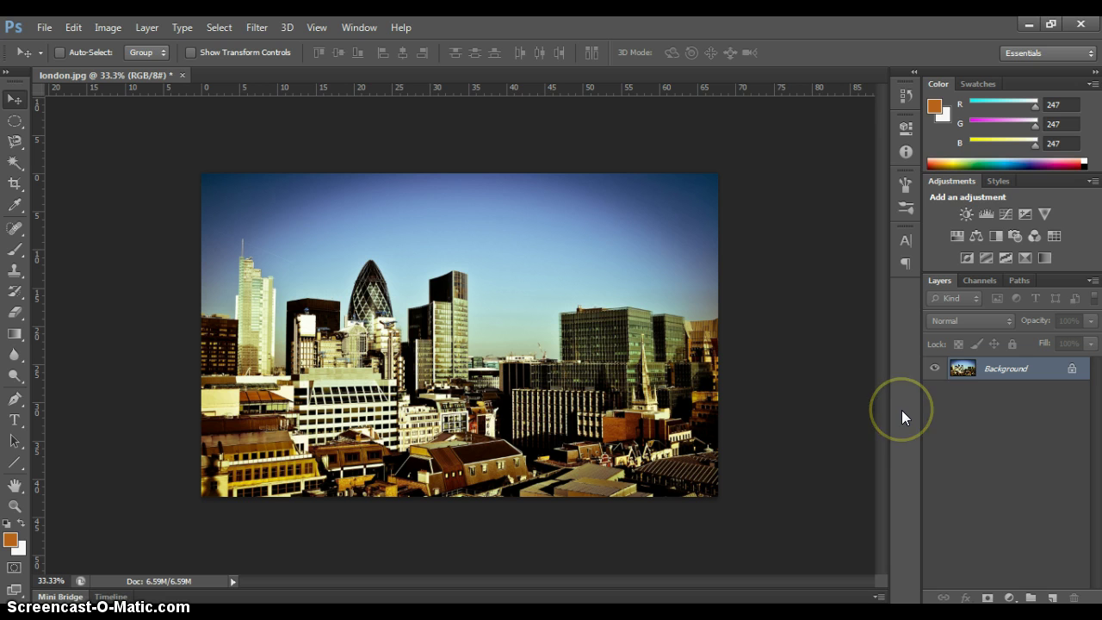
Step: Duplicate the Background layer and desaturate the copy by setting its Hue/Saturation saturation to -100
{"action": "key", "text": "ctrl+j"}
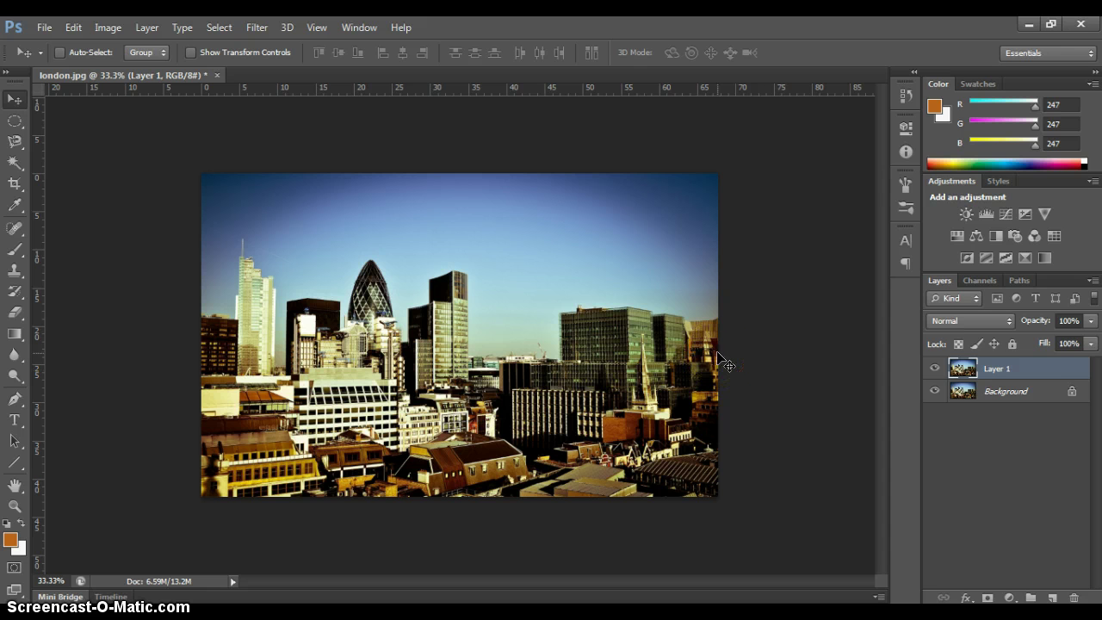
{"action": "key", "text": "ctrl+u"}
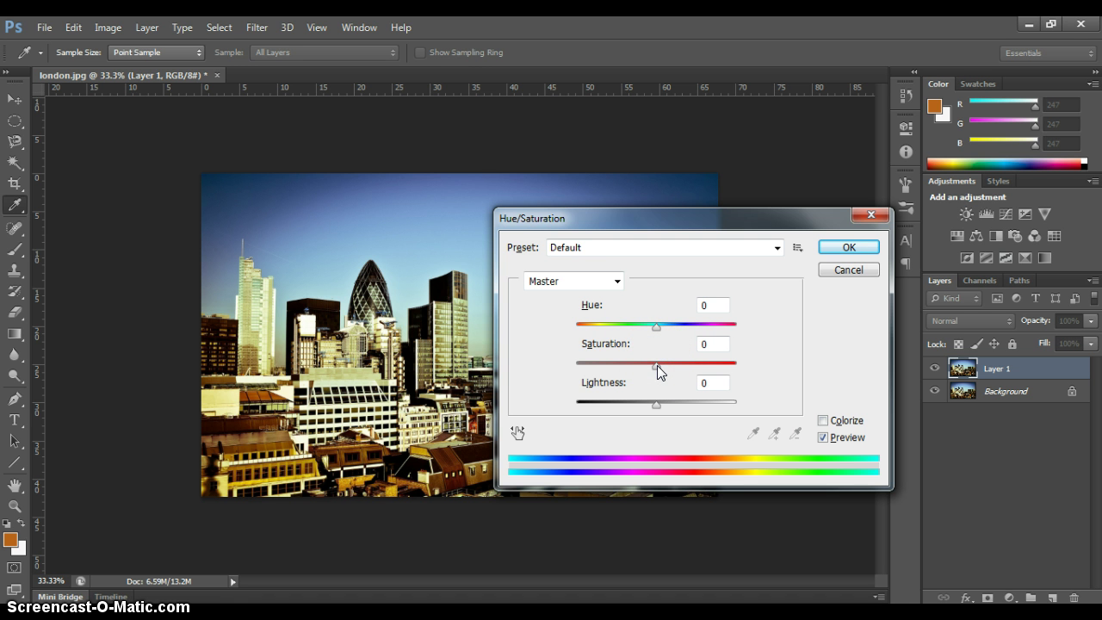
{"action": "left_click_drag", "start_coordinate": [657, 366], "coordinate": [531, 365]}
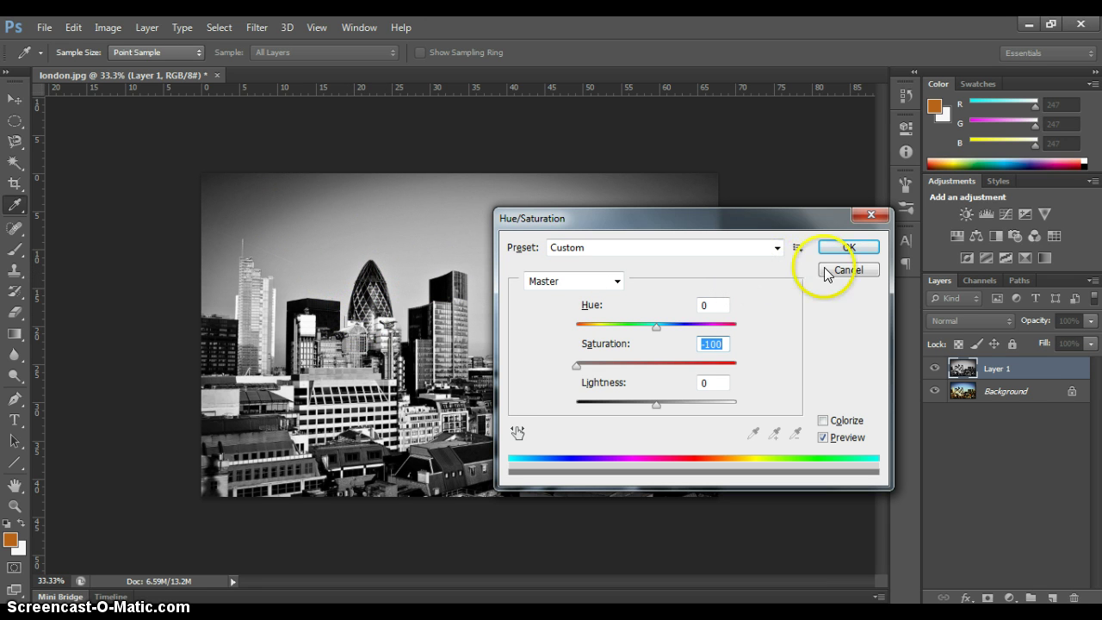
{"action": "left_click", "coordinate": [854, 249]}
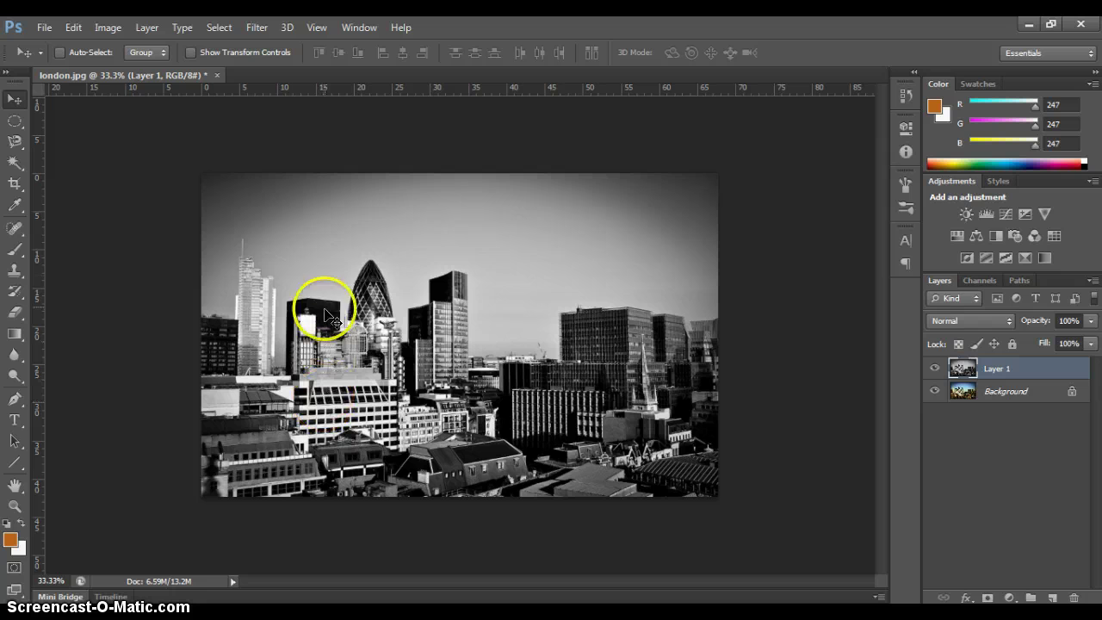
Step: Apply the Glowing Edges filter to the desaturated layer with edge width 2, edge brightness 6 and smoothness 4
{"action": "left_click", "coordinate": [260, 33]}
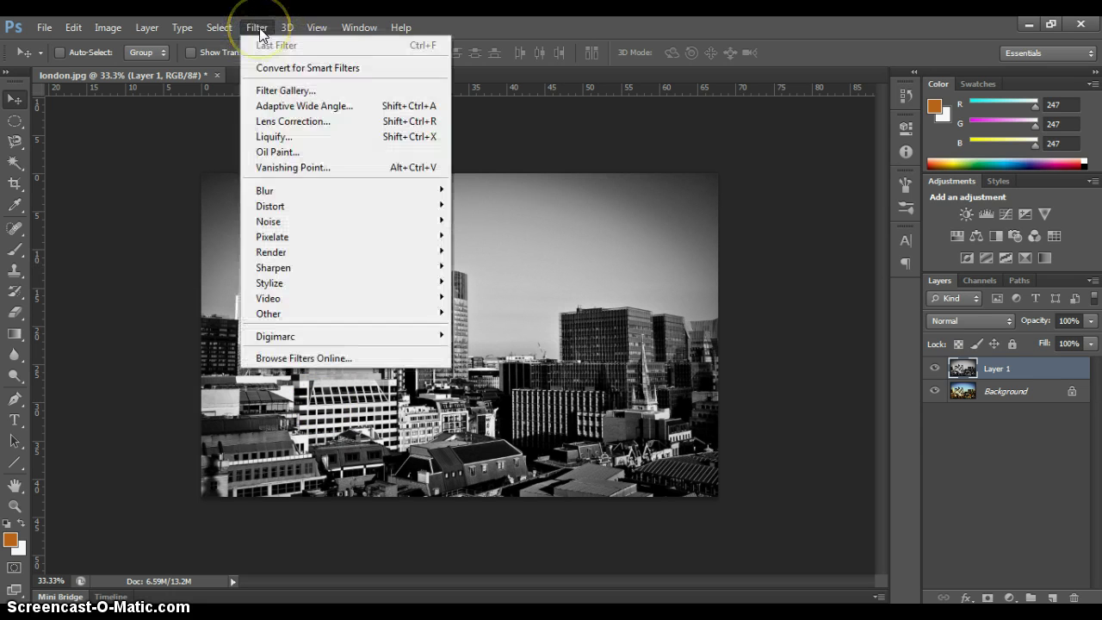
{"action": "left_click", "coordinate": [270, 91]}
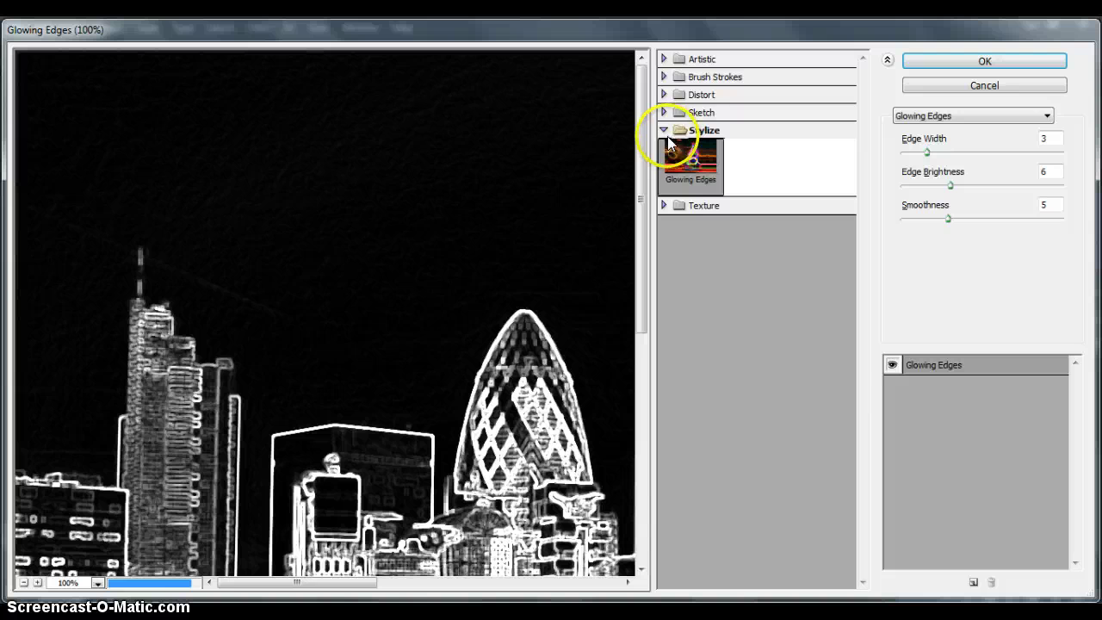
{"action": "left_click", "coordinate": [664, 130]}
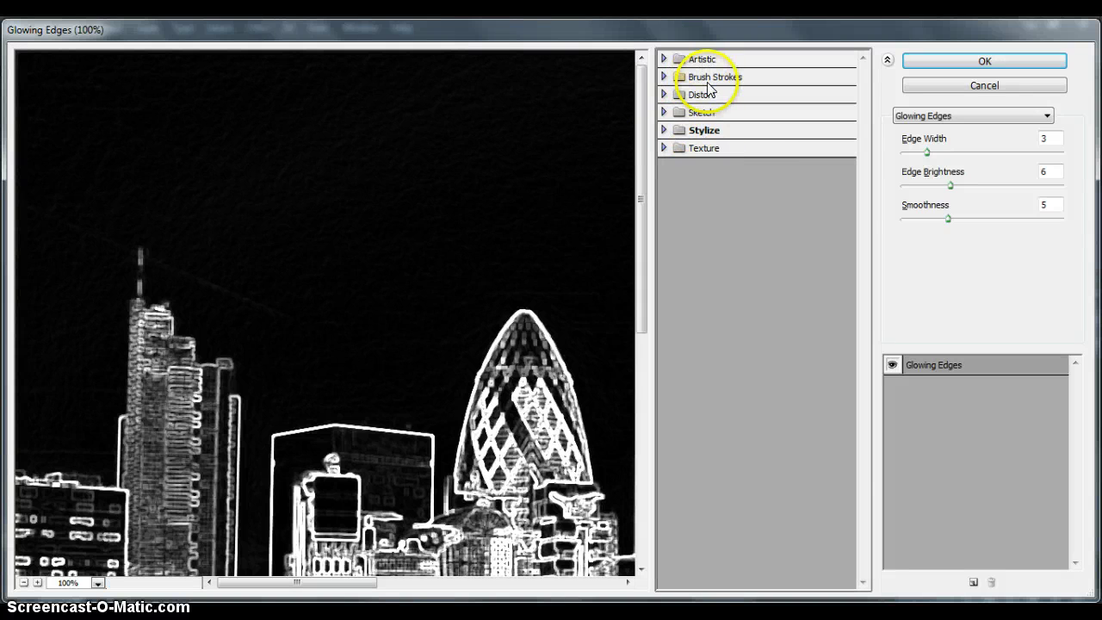
{"action": "left_click", "coordinate": [665, 129]}
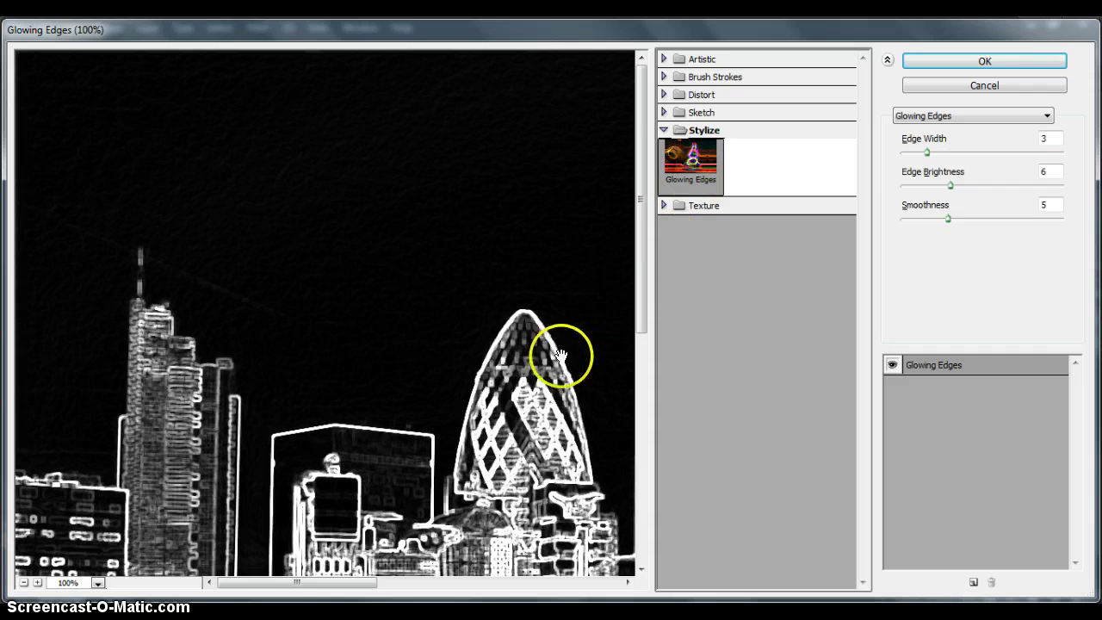
{"action": "scroll", "coordinate": [551, 352], "scroll_direction": "down", "scroll_amount": 8}
{"action": "scroll", "coordinate": [300, 471], "scroll_direction": "up", "scroll_amount": 3}
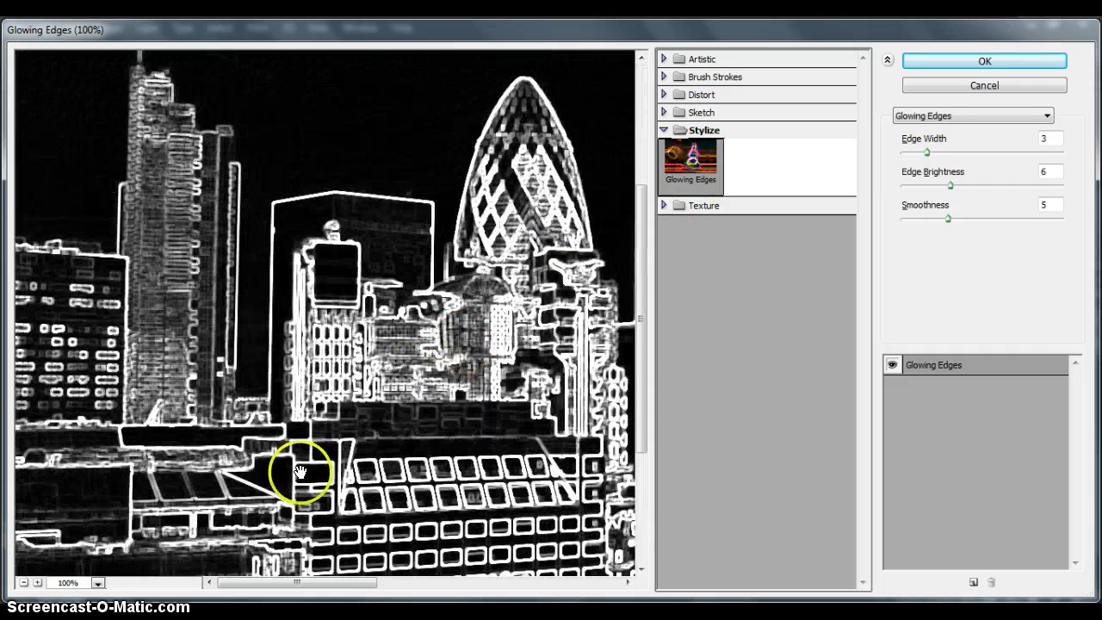
{"action": "left_click", "coordinate": [97, 583]}
{"action": "left_click", "coordinate": [127, 561]}
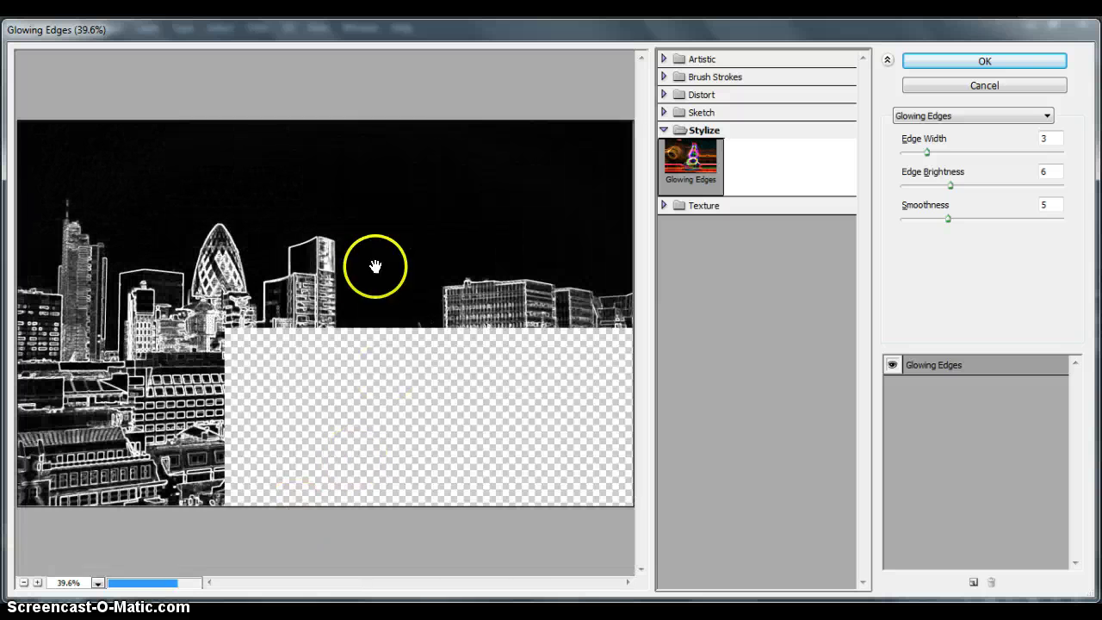
{"action": "left_click", "coordinate": [928, 152]}
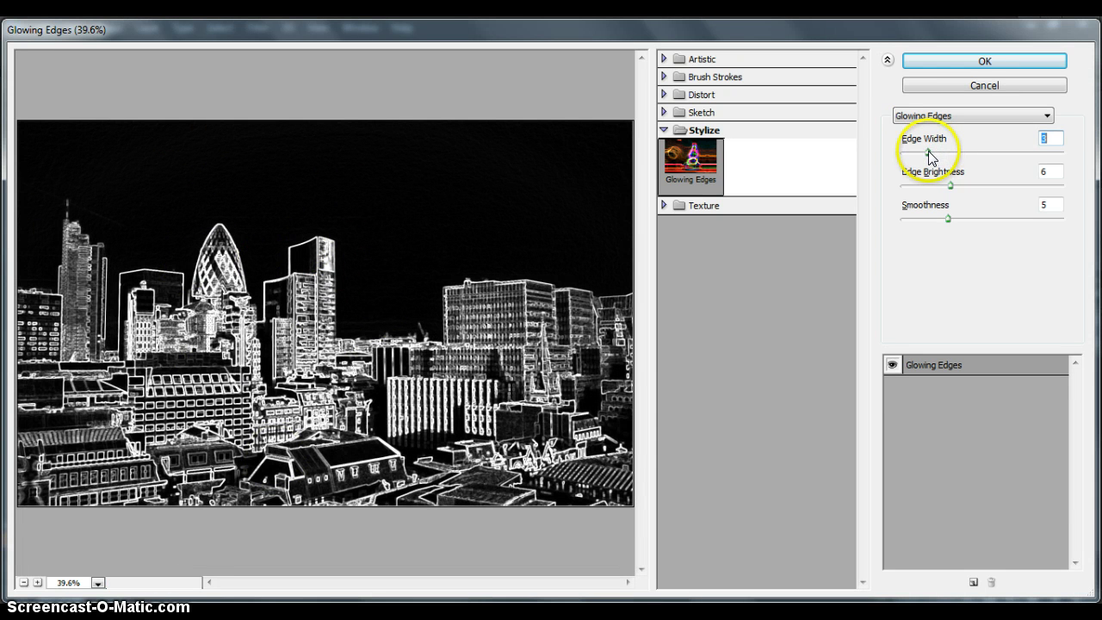
{"action": "left_click_drag", "start_coordinate": [925, 154], "coordinate": [932, 205]}
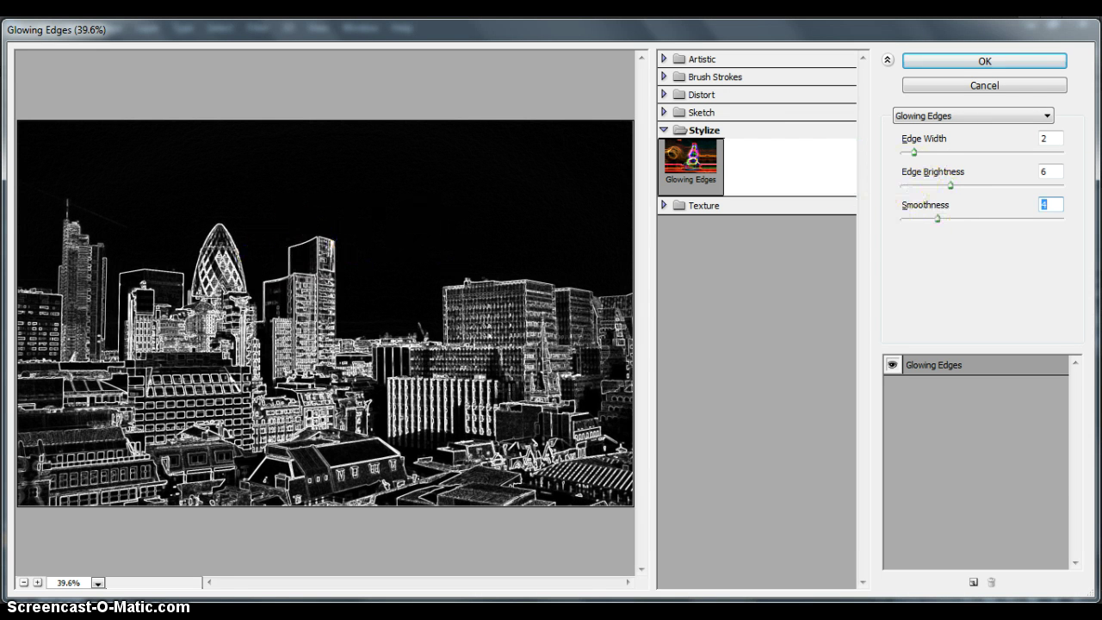
{"action": "left_click", "coordinate": [1035, 60]}
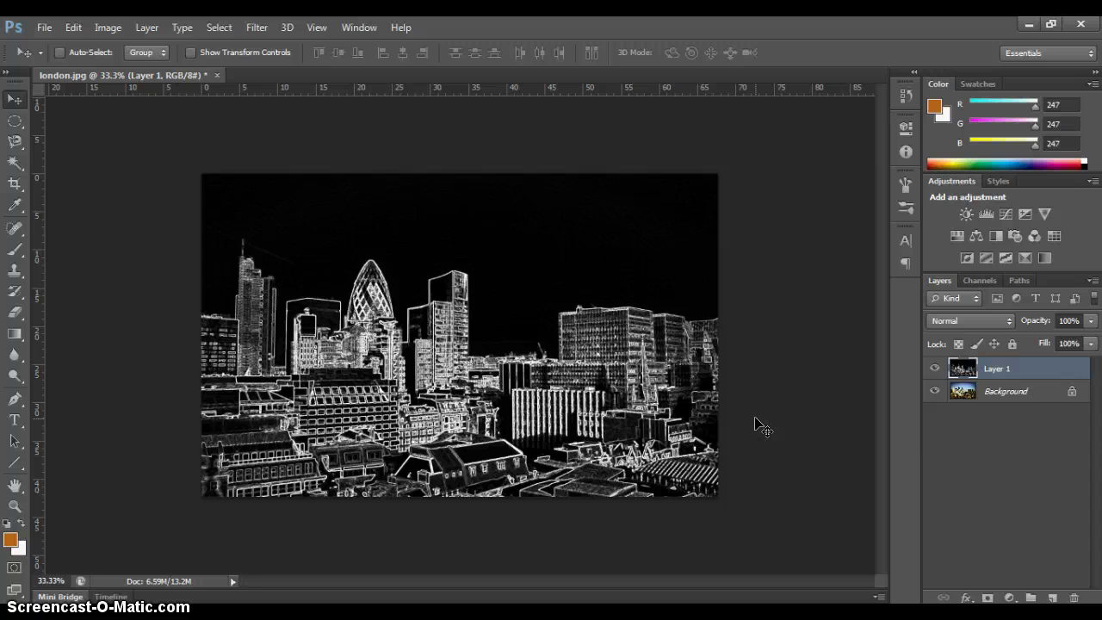
Step: Invert the edge layer's colours and add a Levels adjustment layer above it with black input 22 and white input 247
{"action": "key", "text": "ctrl+i"}
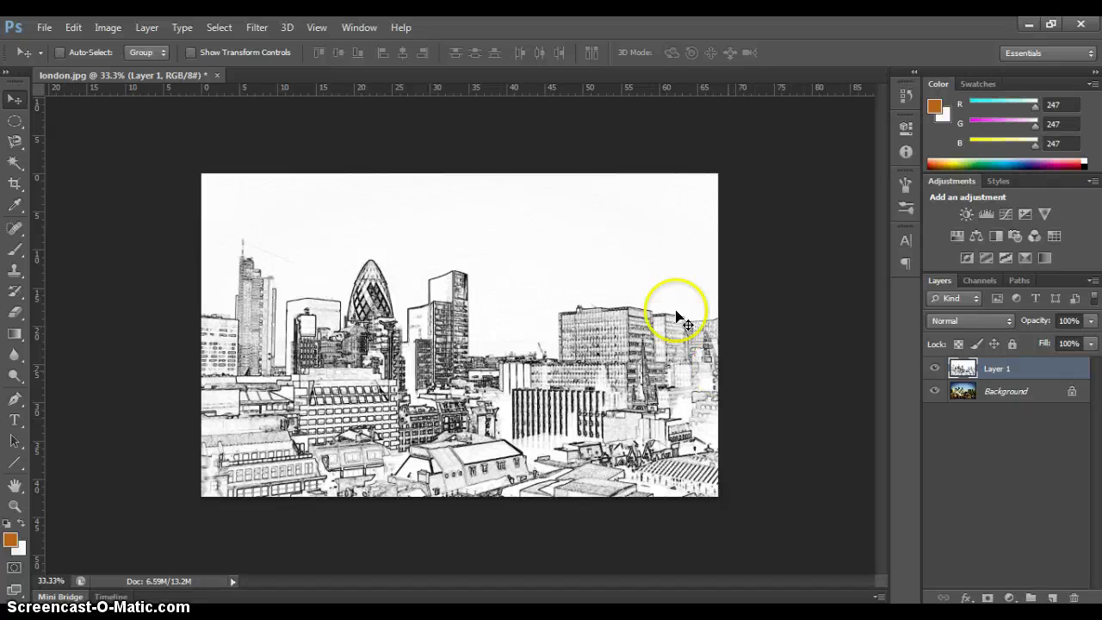
{"action": "left_click", "coordinate": [148, 27]}
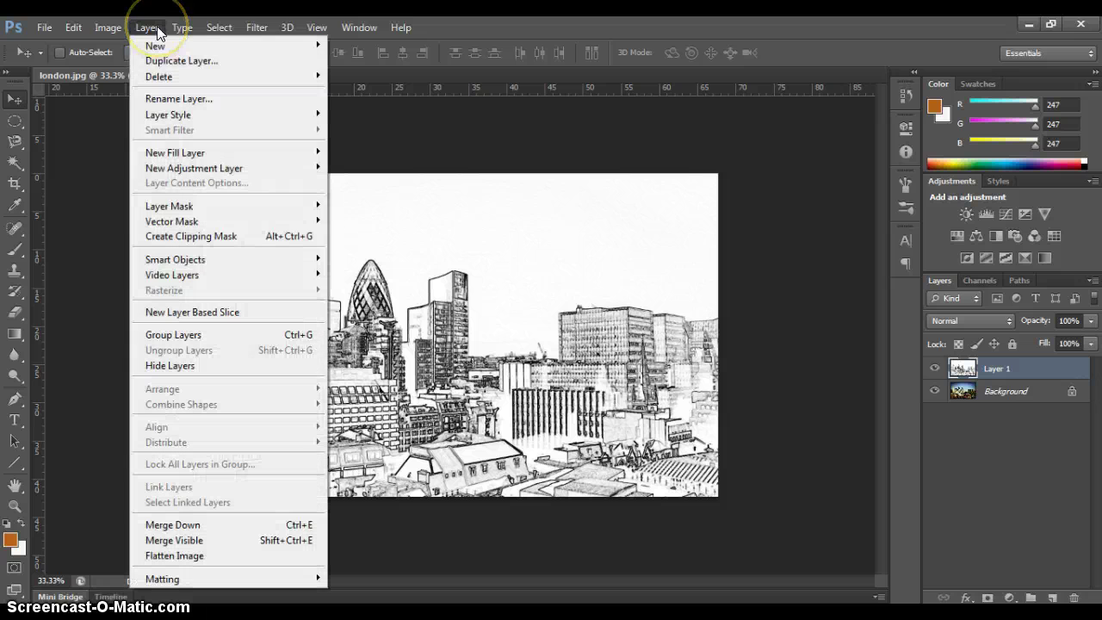
{"action": "mouse_move", "coordinate": [200, 168]}
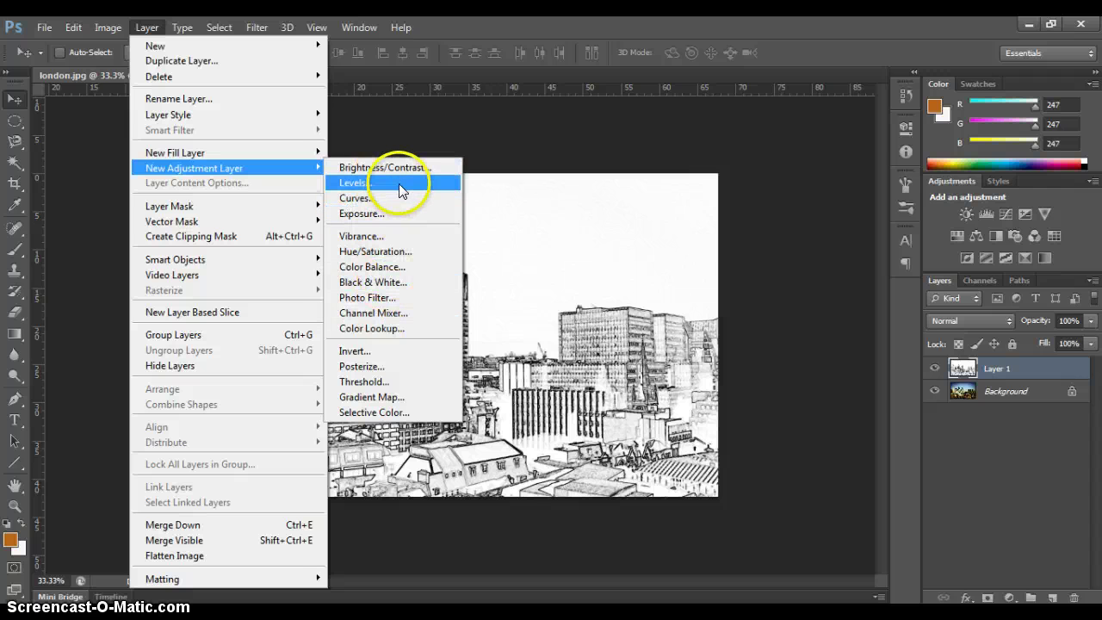
{"action": "left_click", "coordinate": [399, 184]}
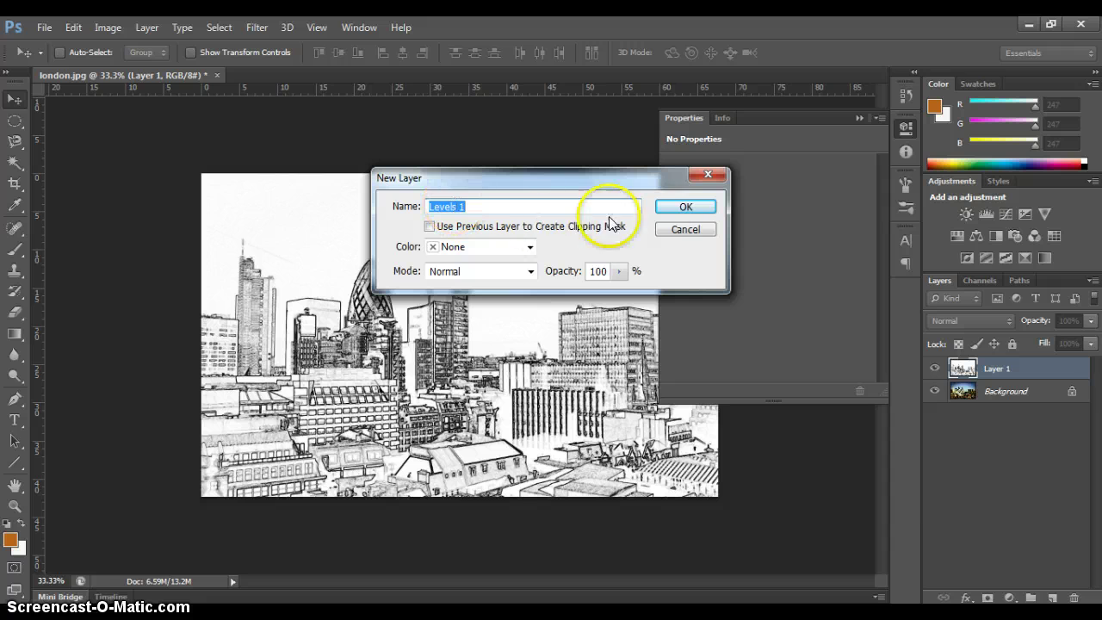
{"action": "left_click", "coordinate": [685, 207]}
{"action": "left_click_drag", "start_coordinate": [750, 258], "coordinate": [706, 286]}
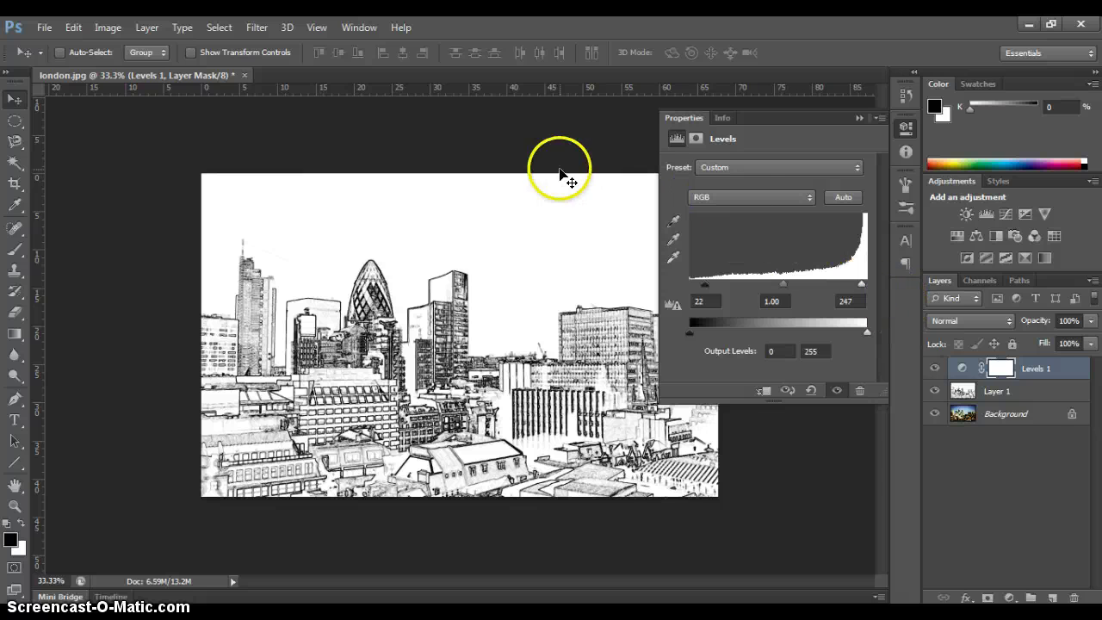
Step: Add a Threshold adjustment layer above the Levels layer with its threshold level set to 164
{"action": "left_click", "coordinate": [144, 28]}
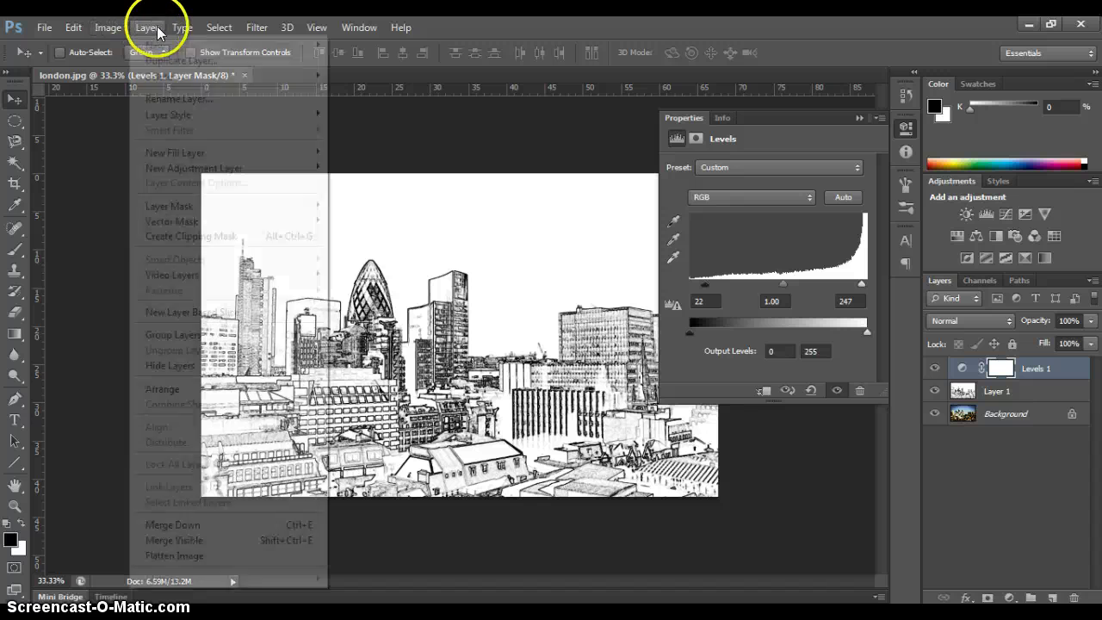
{"action": "mouse_move", "coordinate": [207, 169]}
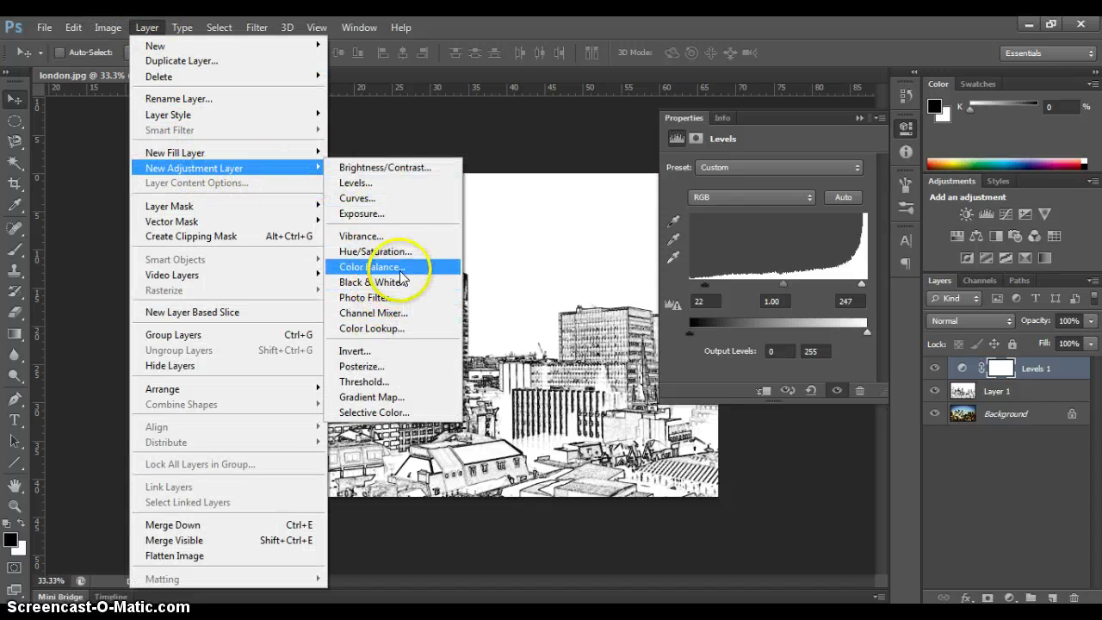
{"action": "left_click", "coordinate": [389, 382]}
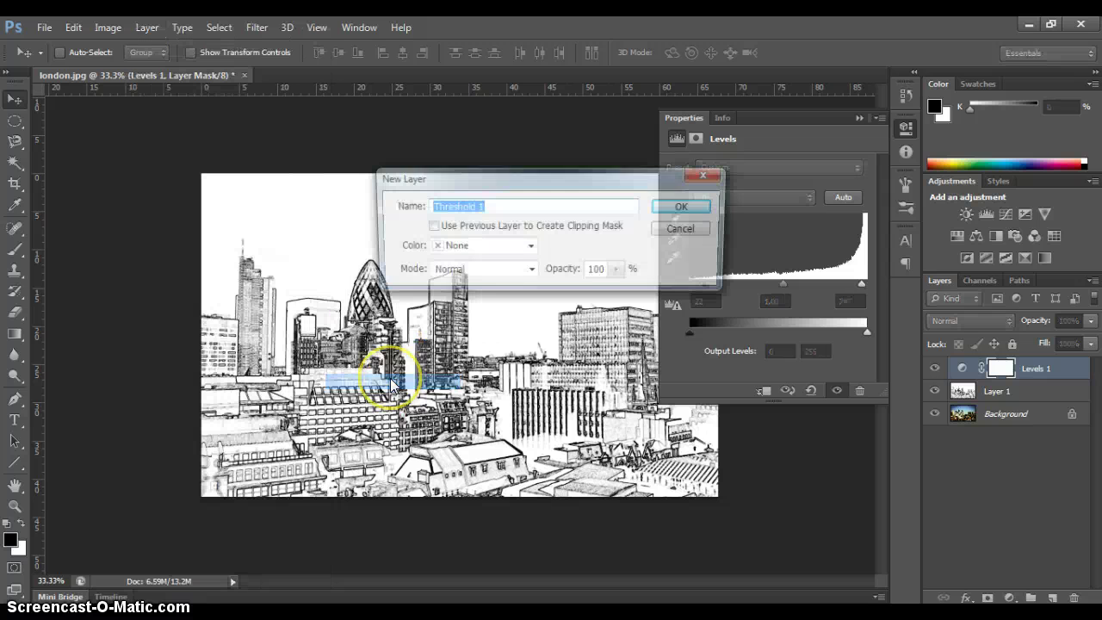
{"action": "left_click", "coordinate": [685, 207]}
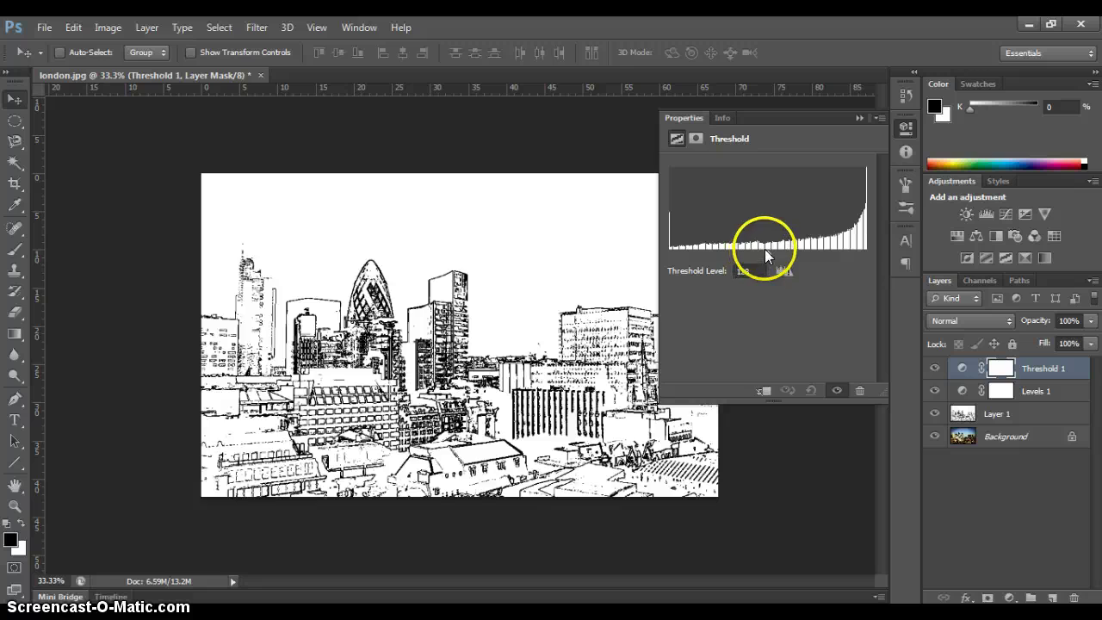
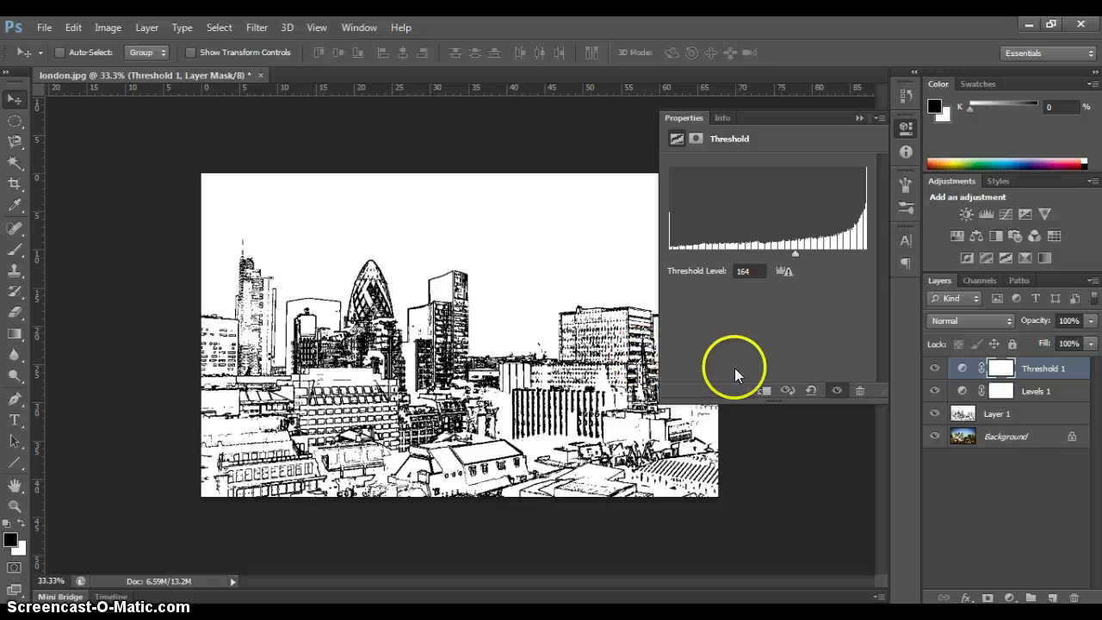
{"action": "left_click_drag", "start_coordinate": [936, 413], "coordinate": [935, 437]}
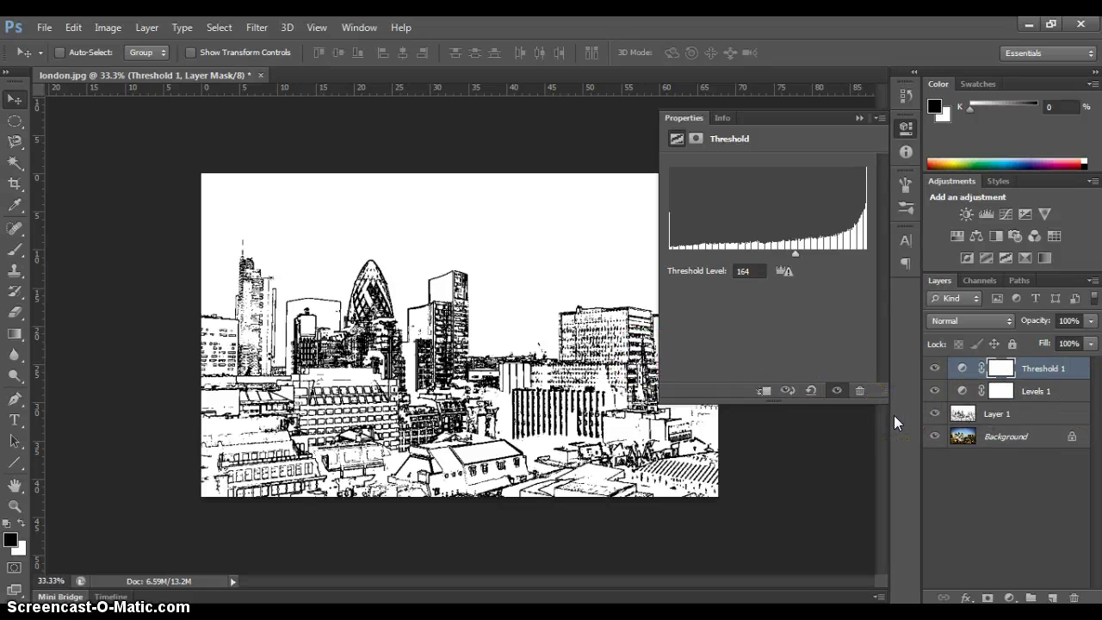
{"action": "left_click", "coordinate": [860, 117]}
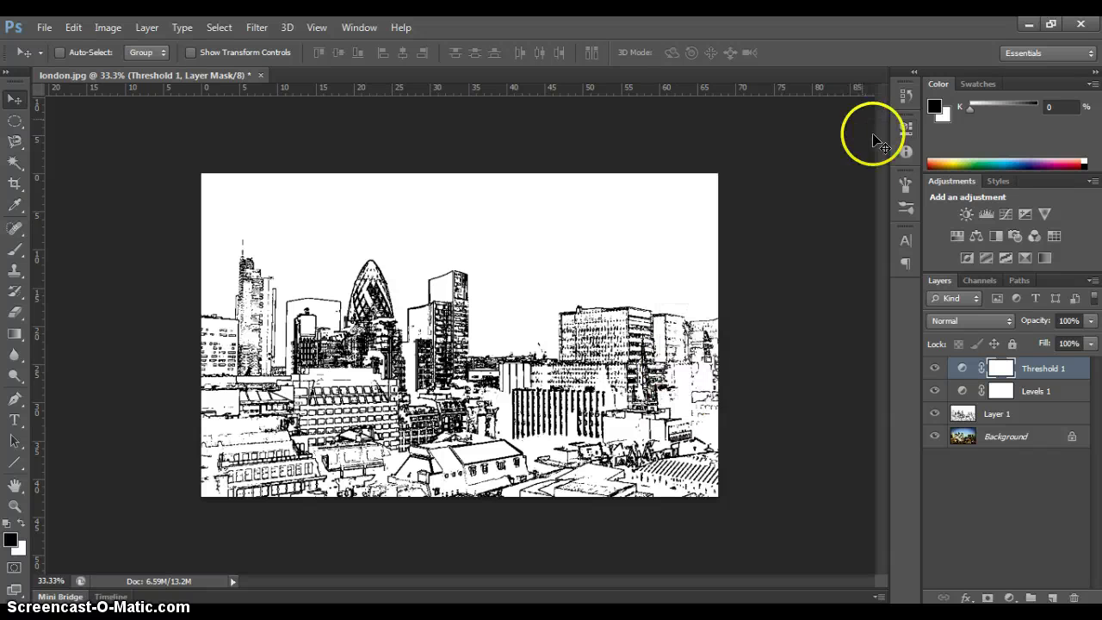
Step: Lower the Threshold adjustment layer's opacity to 40%
{"action": "left_click", "coordinate": [1090, 320]}
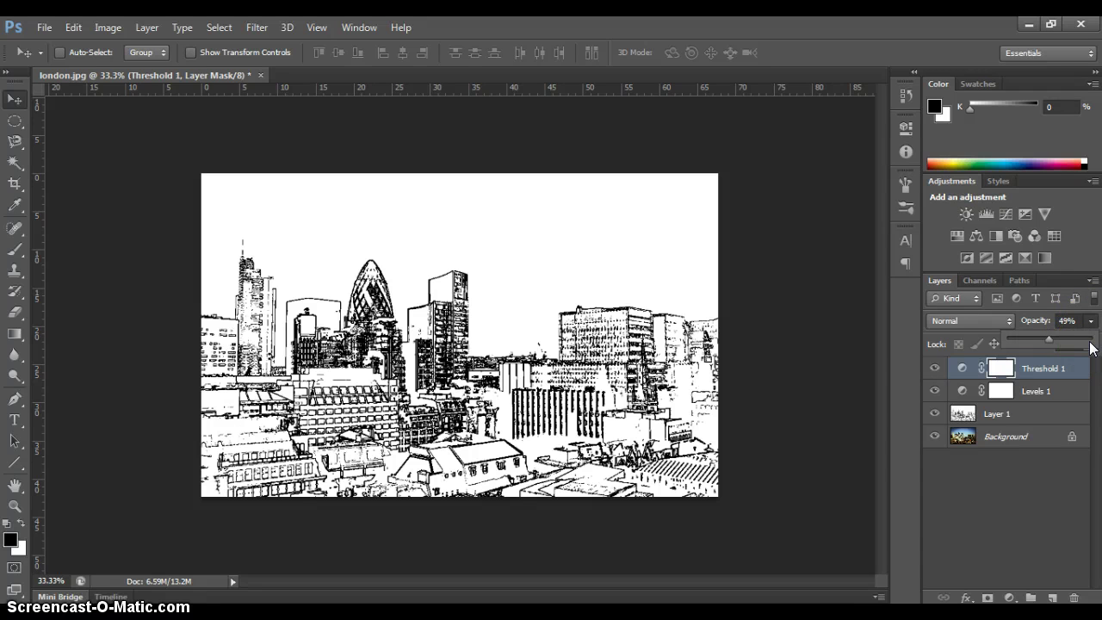
{"action": "key", "text": "Down"}
{"action": "key", "text": "Down"}
{"action": "key", "text": "Down"}
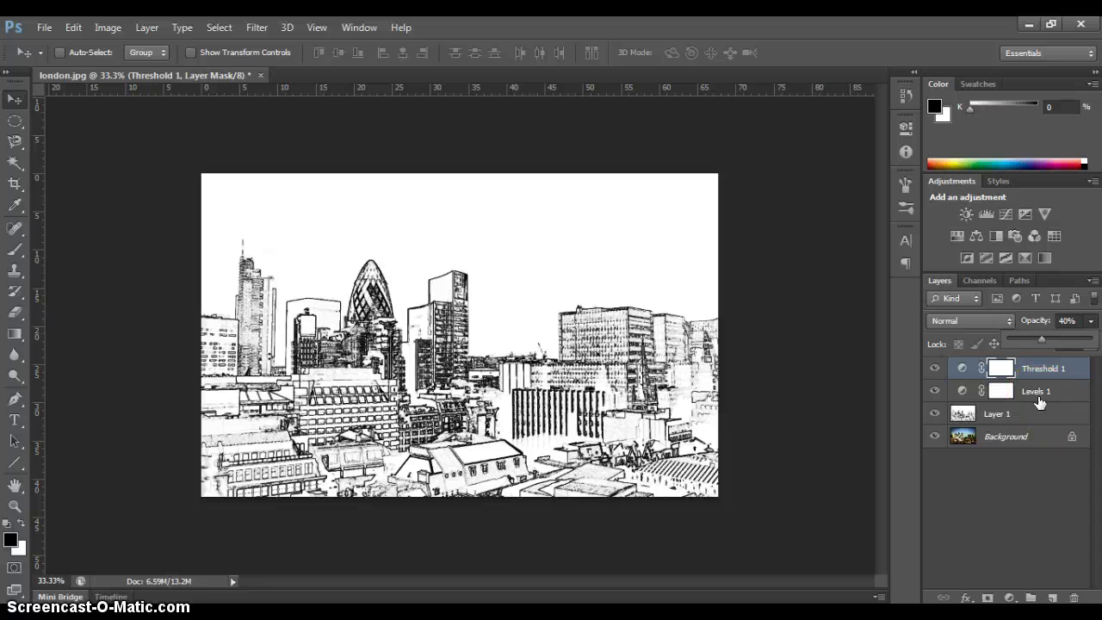
Step: Stamp all visible layers into a new layer at the top of the stack and hide every layer beneath it
{"action": "key", "text": "ctrl+shift+alt+e"}
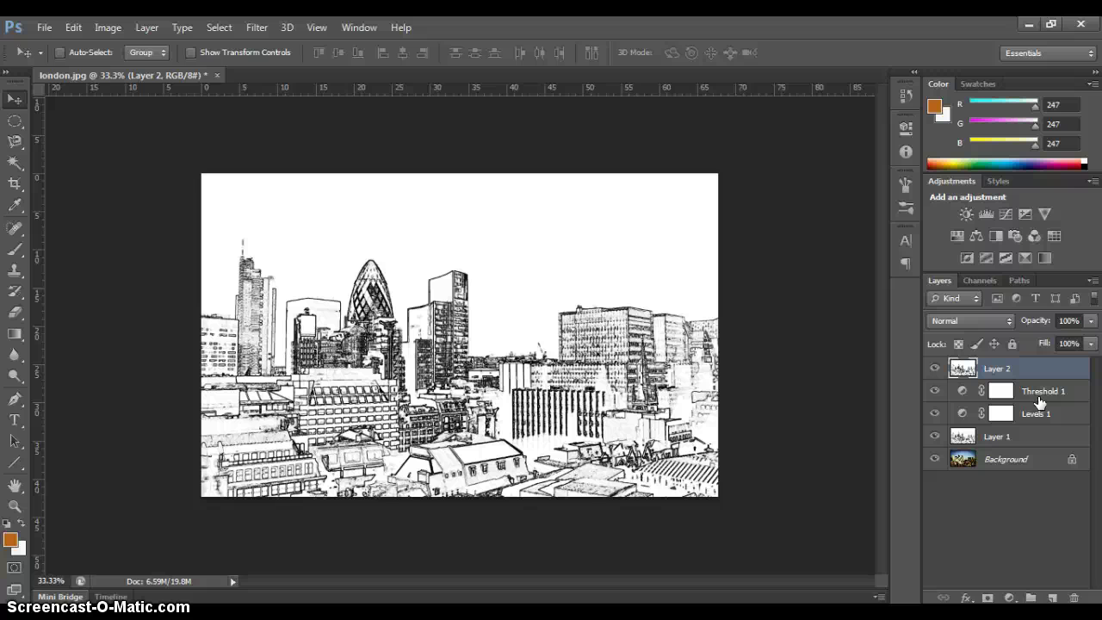
{"action": "left_click_drag", "start_coordinate": [1037, 397], "coordinate": [992, 372]}
{"action": "left_click", "coordinate": [936, 392]}
{"action": "left_click_drag", "start_coordinate": [939, 397], "coordinate": [937, 459]}
Step: Set the stamped layer's blend mode to Multiply and preview it over the Background photo, leaving the Background hidden
{"action": "left_click", "coordinate": [991, 322]}
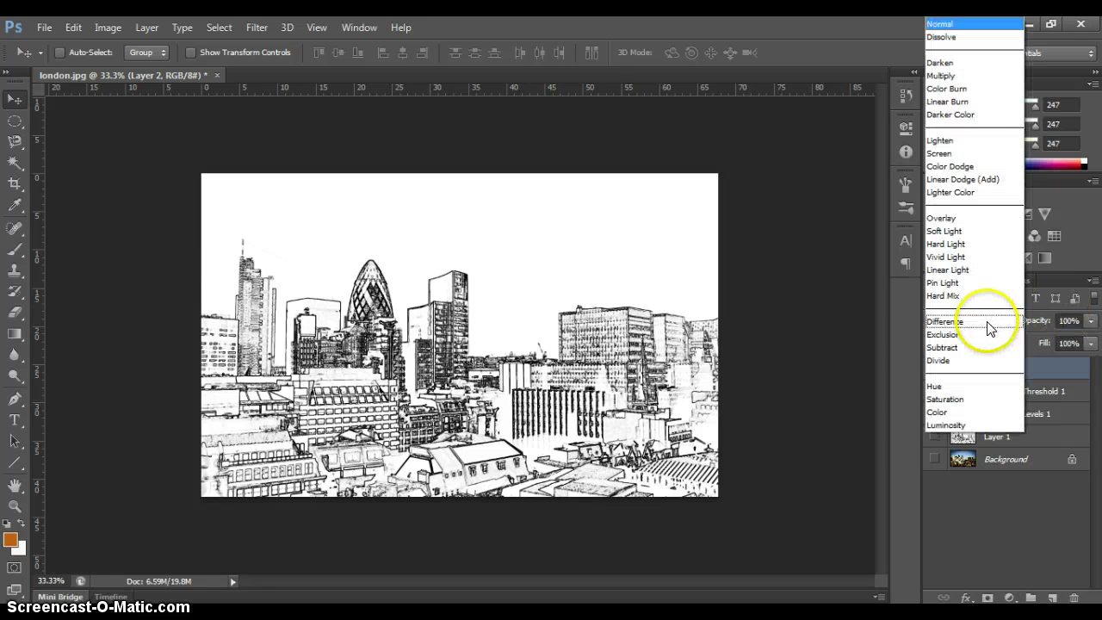
{"action": "left_click", "coordinate": [996, 76]}
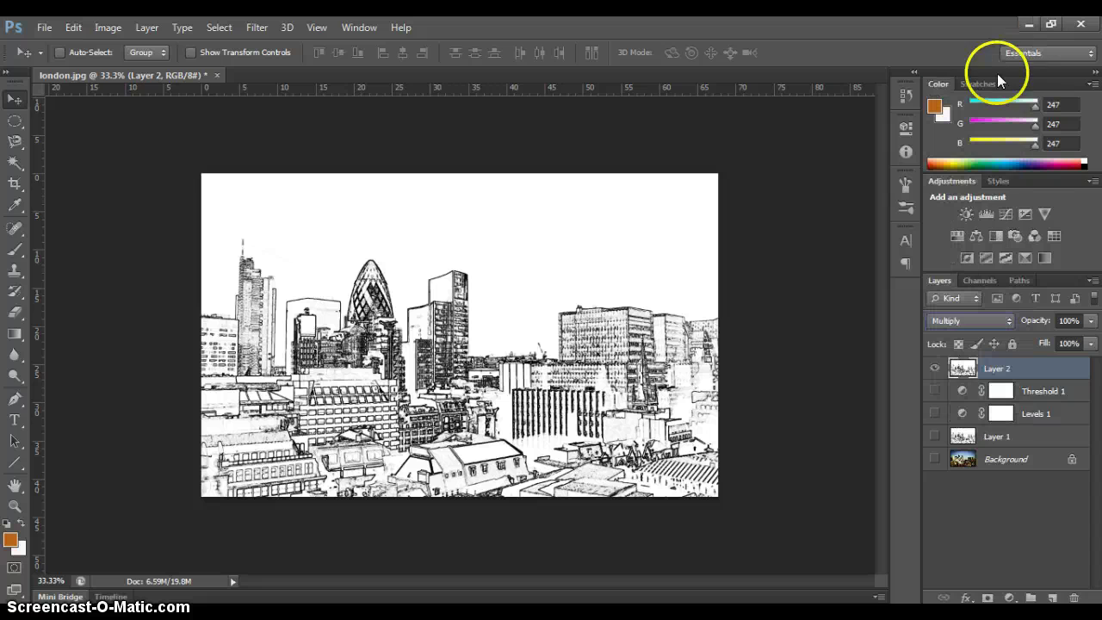
{"action": "left_click", "coordinate": [936, 460]}
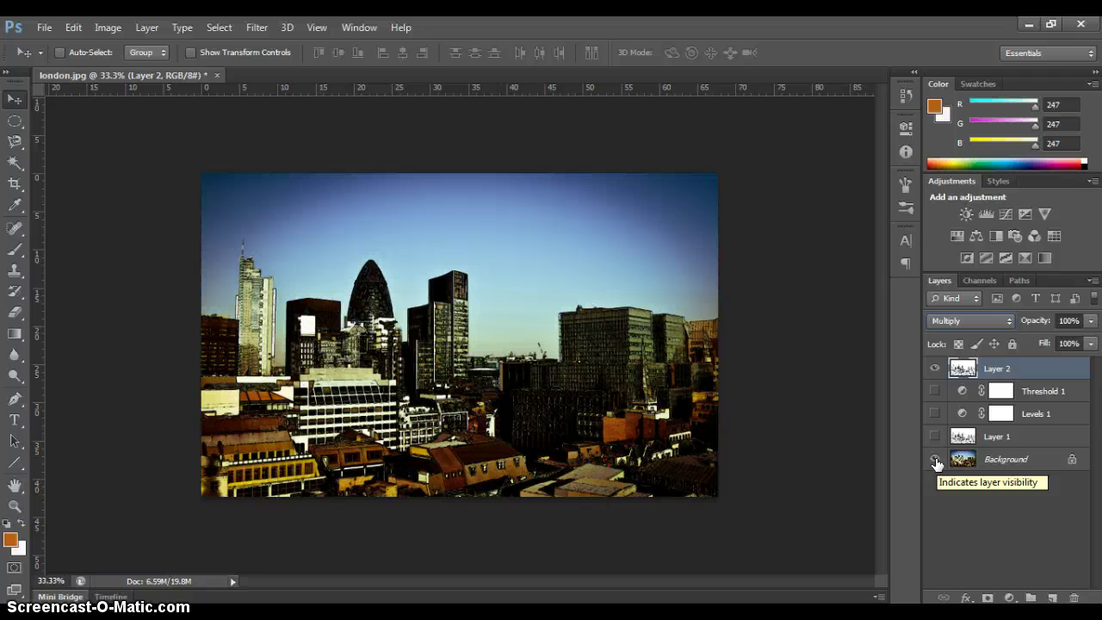
{"action": "left_click", "coordinate": [934, 369]}
{"action": "left_click", "coordinate": [934, 371]}
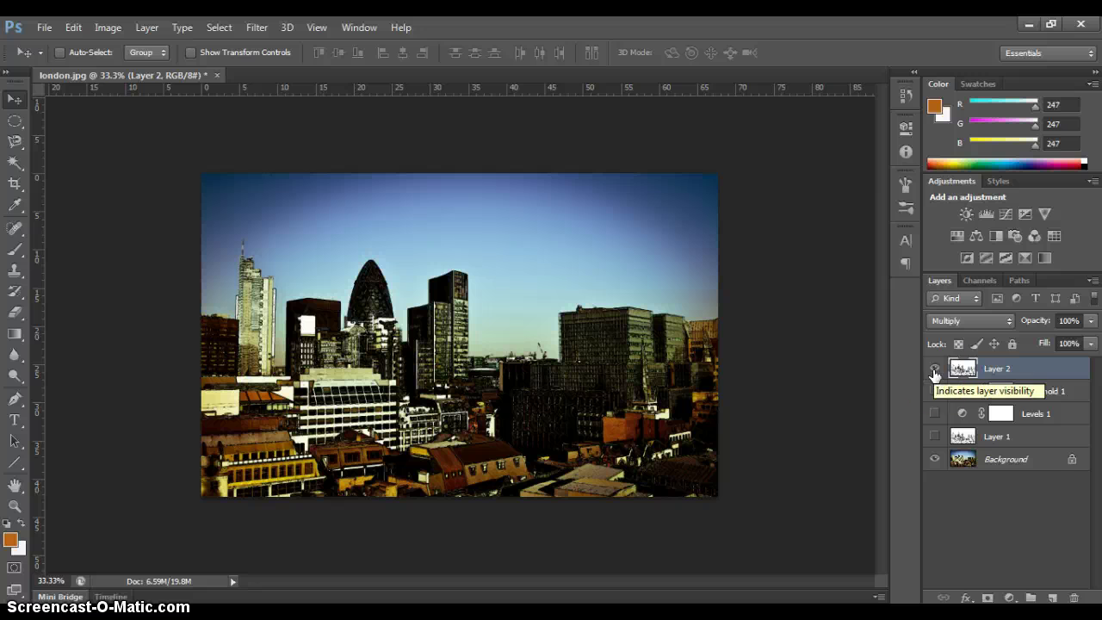
{"action": "left_click", "coordinate": [935, 461]}
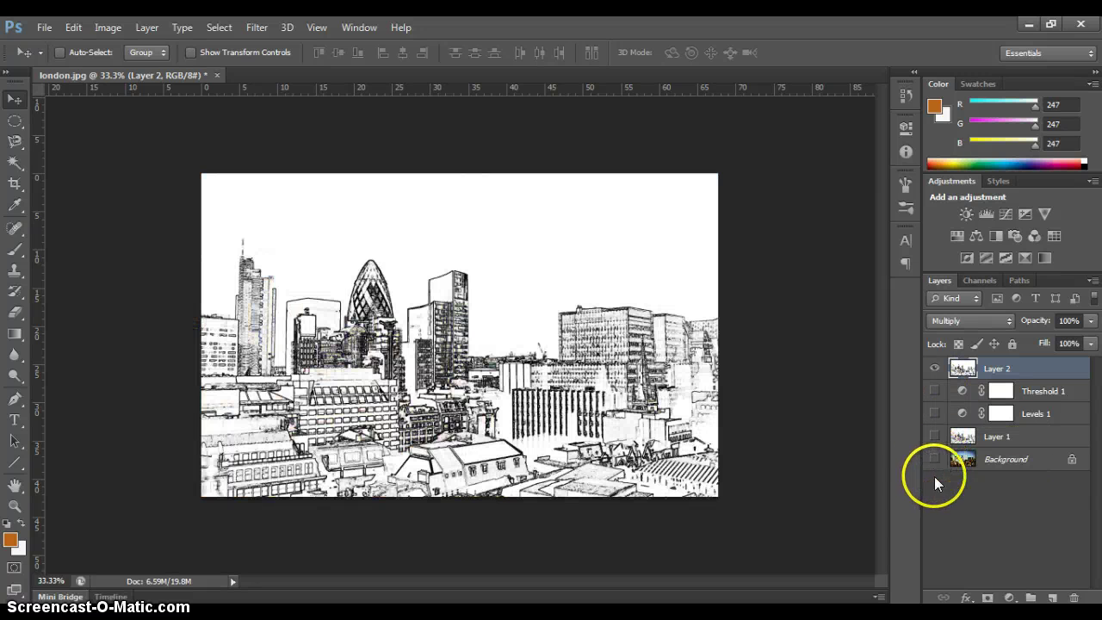
{"action": "left_click", "coordinate": [957, 321]}
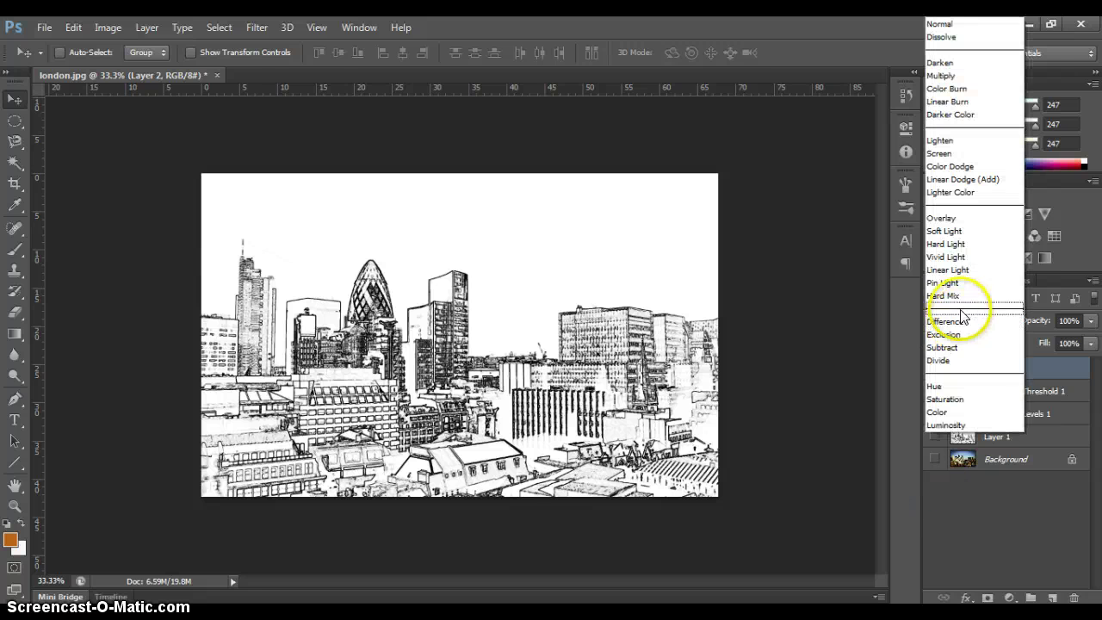
{"action": "left_click", "coordinate": [877, 329]}
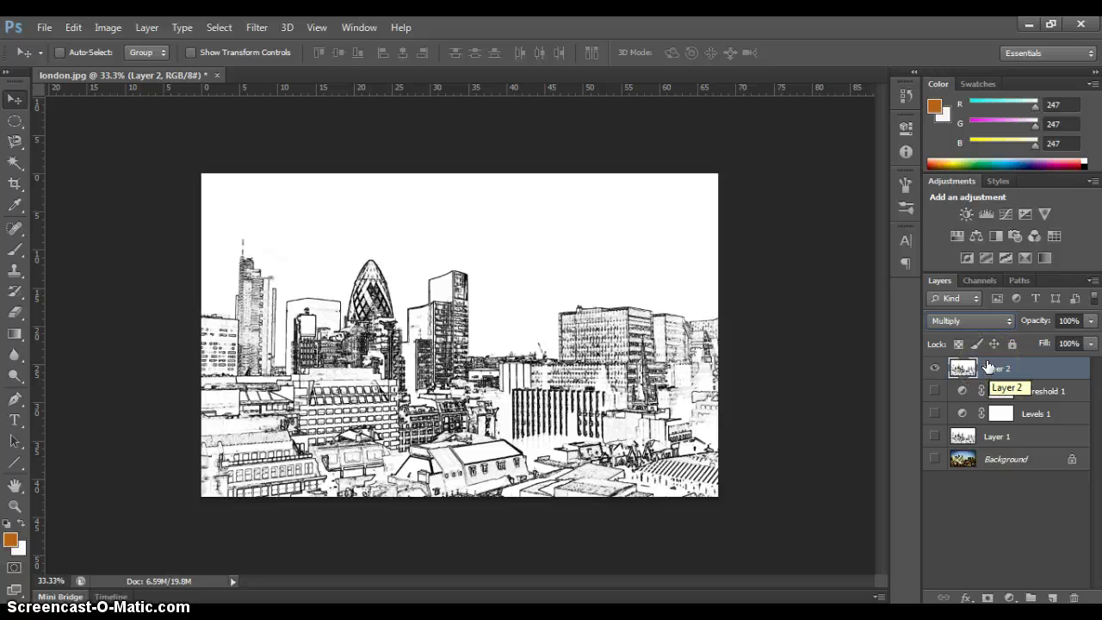
Step: Add a new empty layer and place it directly beneath Layer 2, keeping the new layer selected
{"action": "left_click", "coordinate": [1052, 597]}
{"action": "mouse_move", "coordinate": [1030, 382]}
{"action": "left_mouse_down"}
{"action": "mouse_move", "coordinate": [1013, 367]}
{"action": "mouse_move", "coordinate": [1016, 387]}
{"action": "left_mouse_up"}
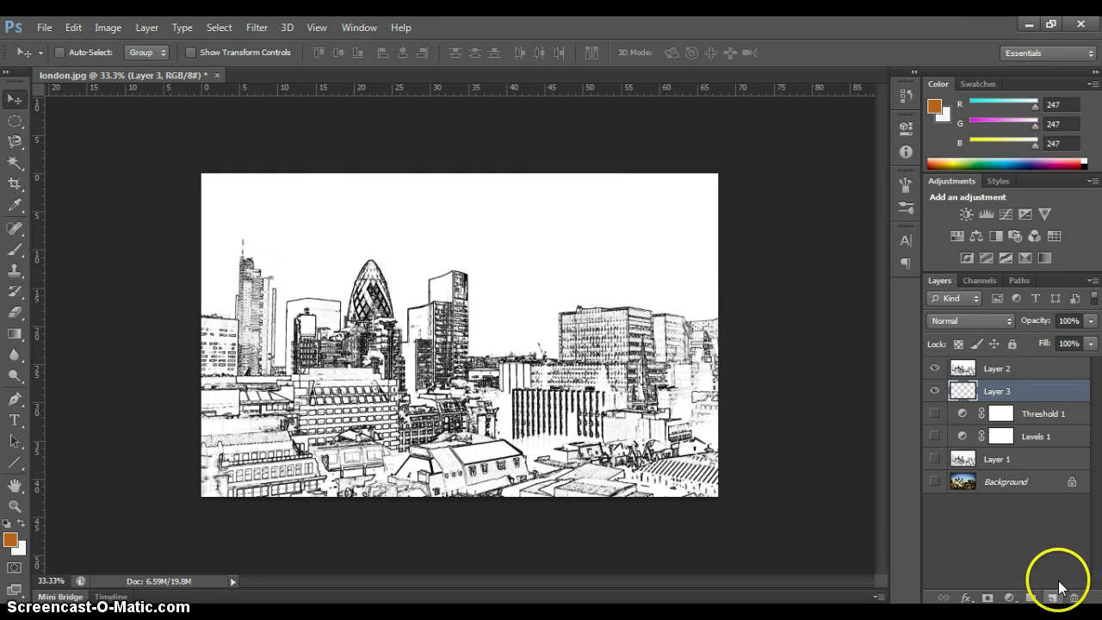
{"action": "left_click", "coordinate": [1006, 376], "text": "shift"}
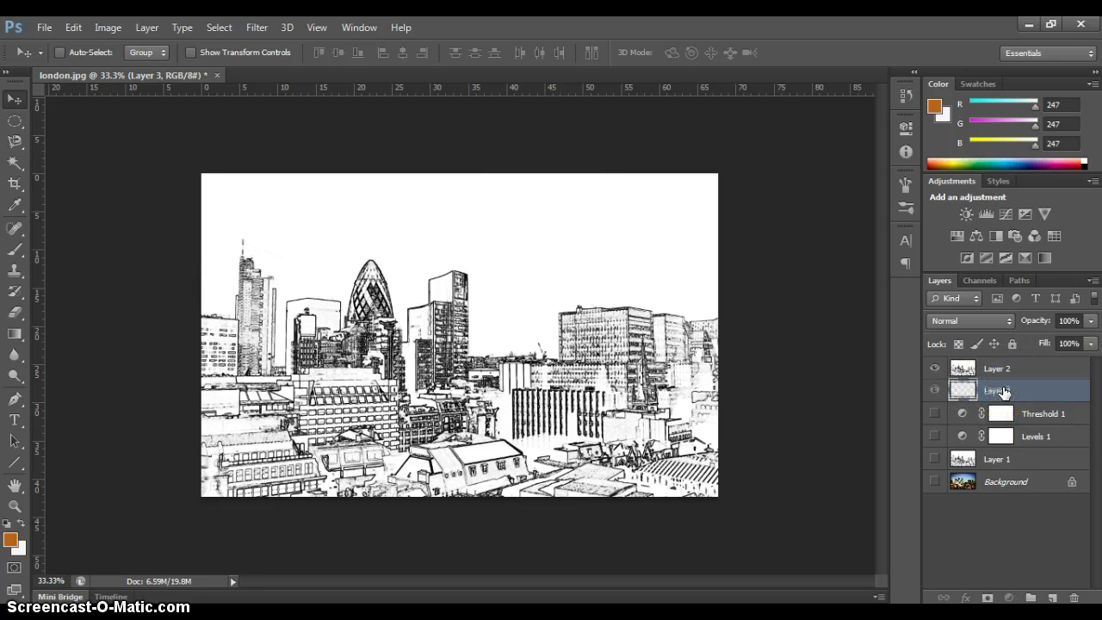
{"action": "left_click", "coordinate": [1004, 392]}
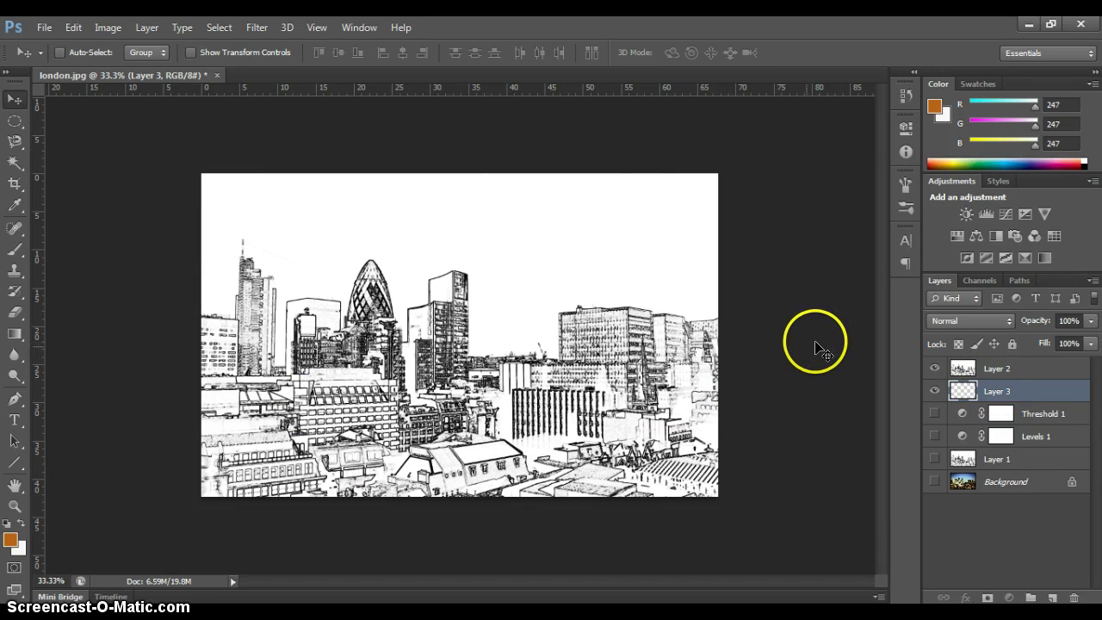
Step: Set the foreground color to bright yellow, hex eff800
{"action": "left_click", "coordinate": [11, 541]}
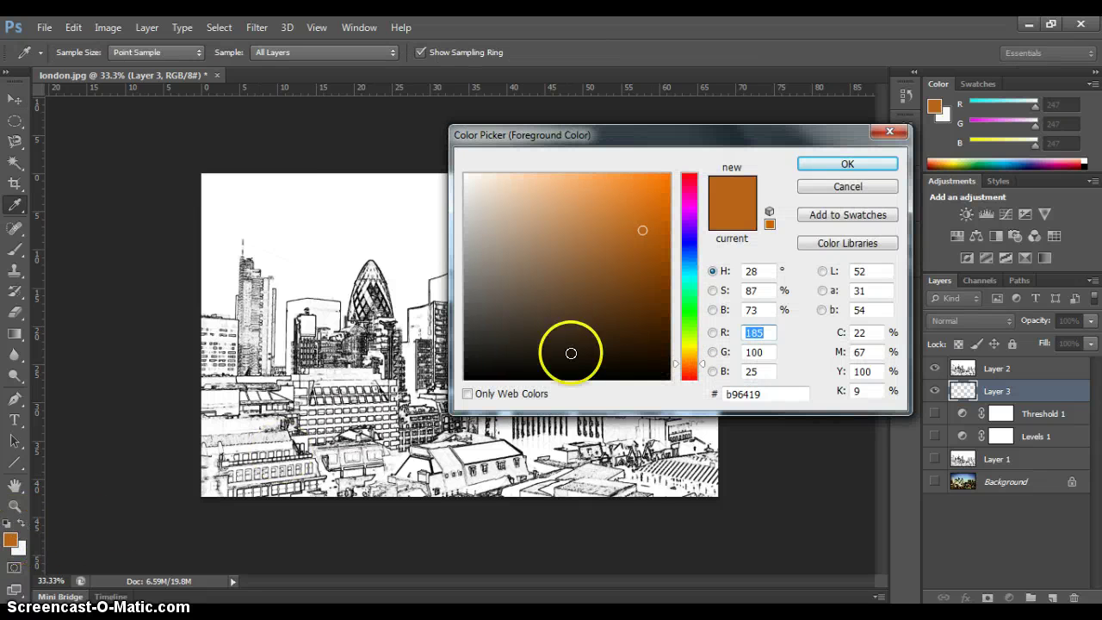
{"action": "left_click", "coordinate": [690, 351]}
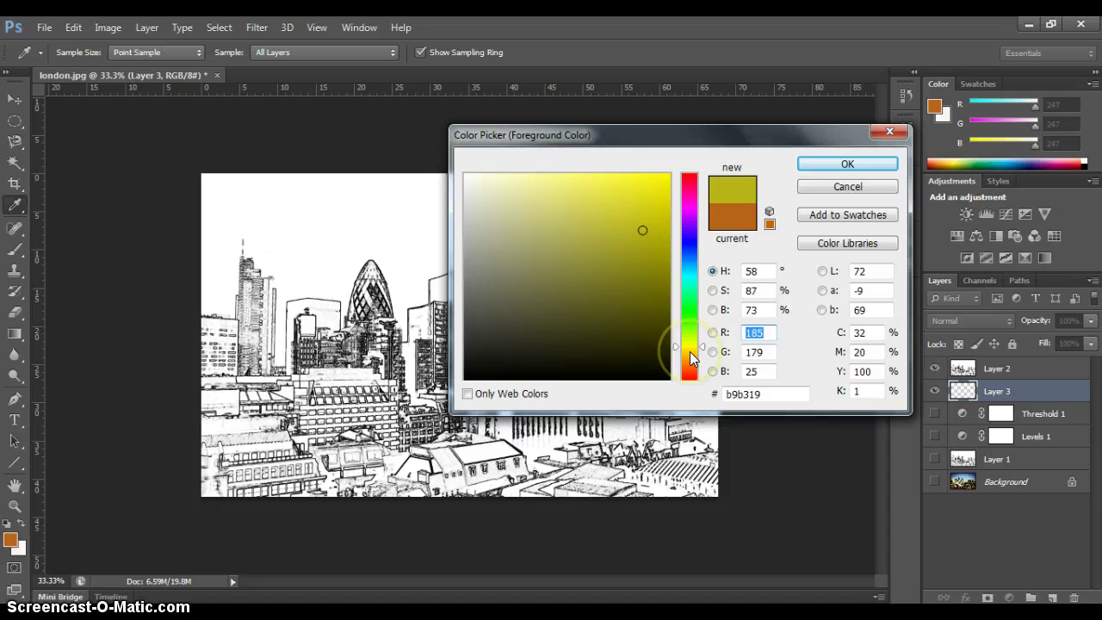
{"action": "mouse_move", "coordinate": [651, 221]}
{"action": "left_mouse_down"}
{"action": "mouse_move", "coordinate": [645, 204]}
{"action": "mouse_move", "coordinate": [671, 178]}
{"action": "left_mouse_up"}
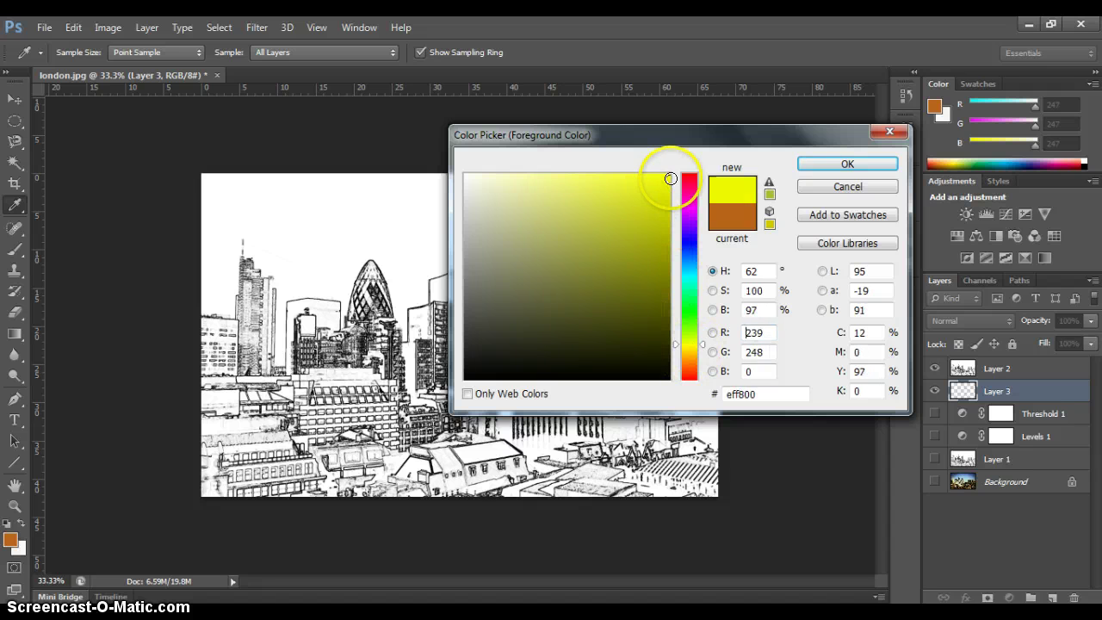
{"action": "left_click", "coordinate": [831, 163]}
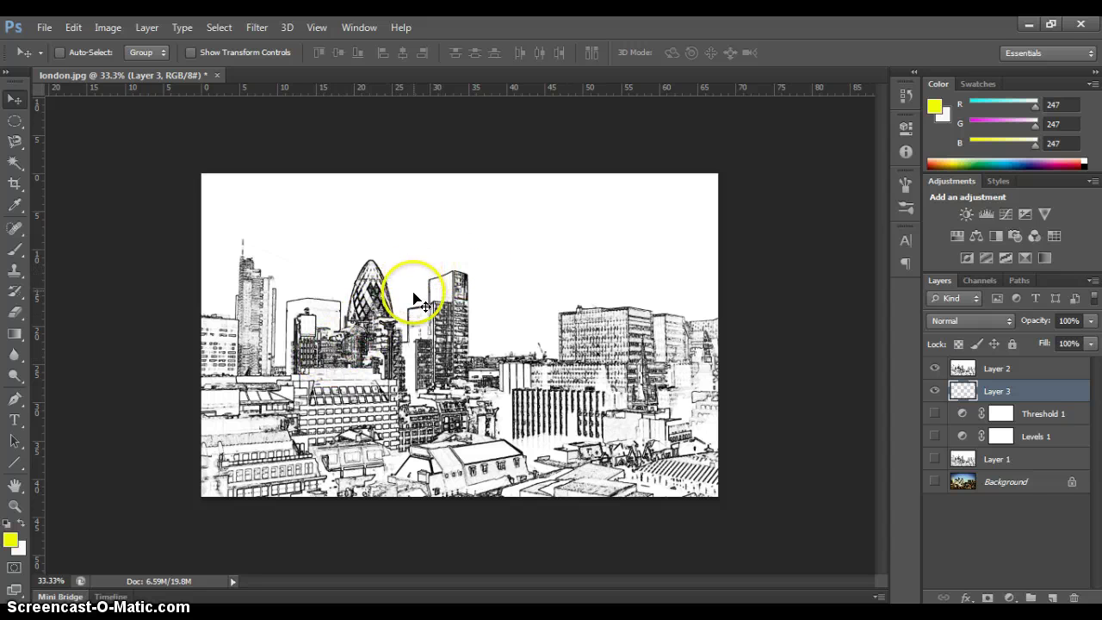
Step: Fill the new layer beneath Layer 2 with the foreground color in Normal mode at 100% opacity
{"action": "left_click_drag", "start_coordinate": [480, 284], "coordinate": [503, 293]}
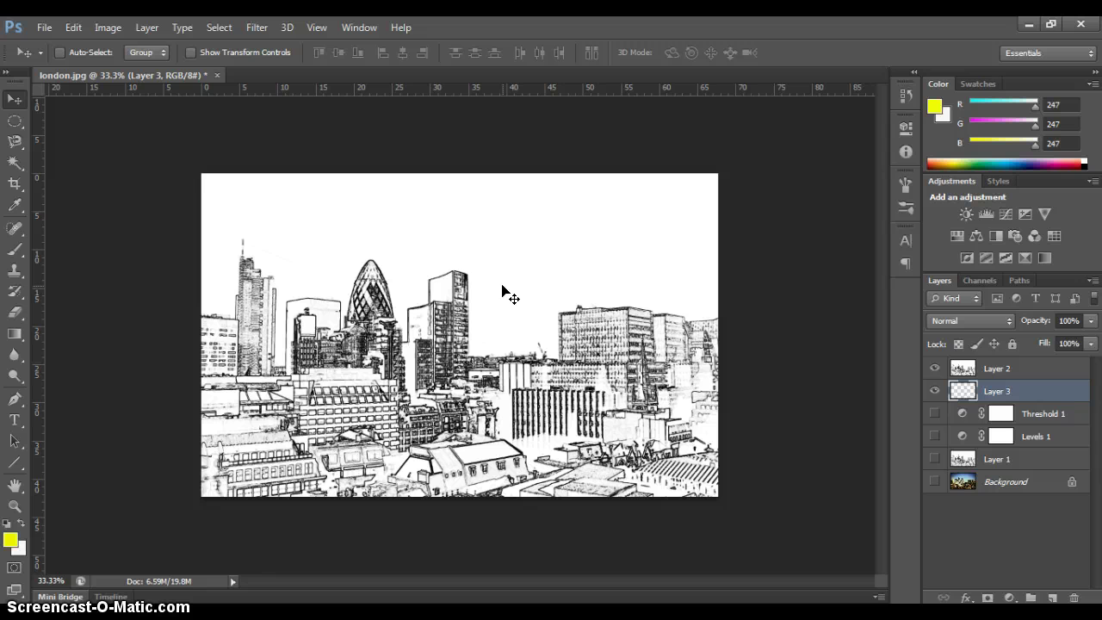
{"action": "key", "text": "shift+F5"}
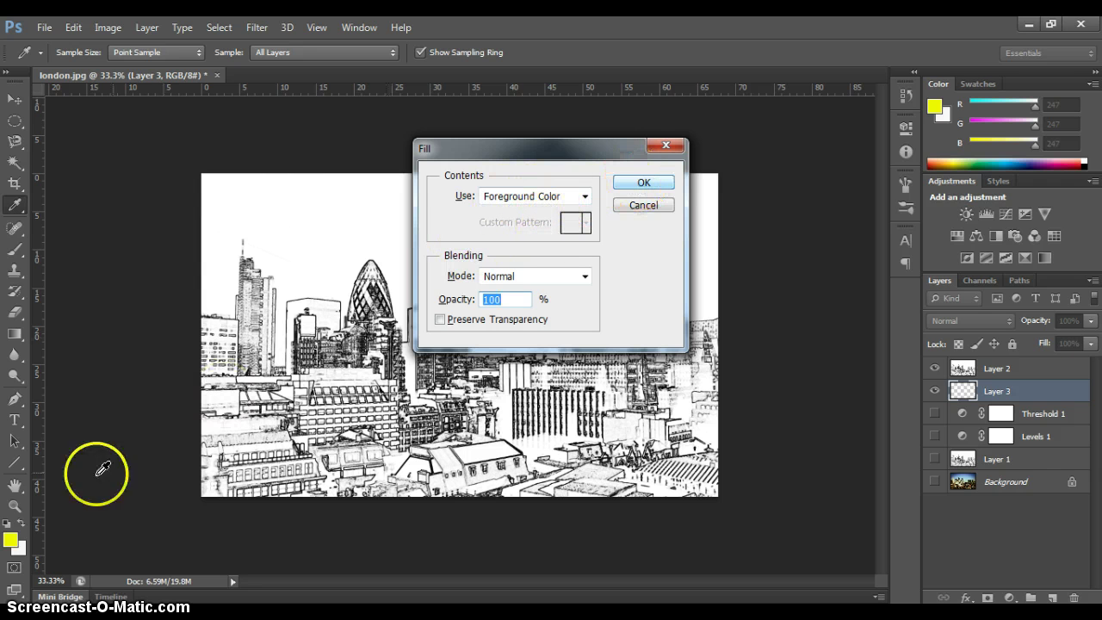
{"action": "left_click", "coordinate": [646, 184]}
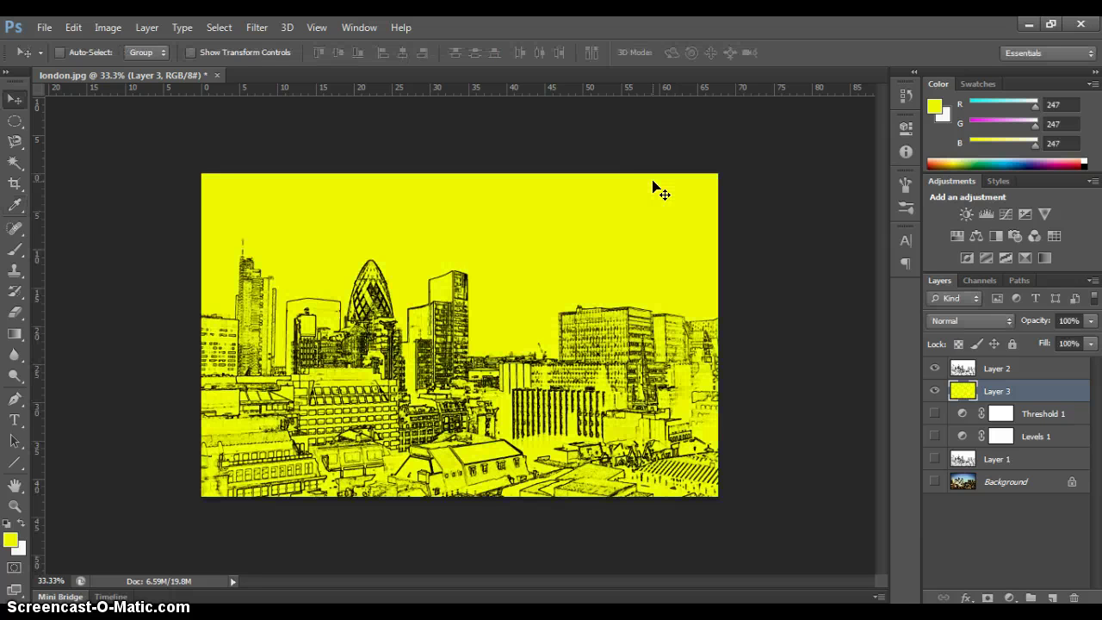
{"action": "left_click", "coordinate": [514, 252]}
{"action": "left_click", "coordinate": [583, 241]}
{"action": "left_click", "coordinate": [881, 509]}
{"action": "left_click", "coordinate": [620, 417]}
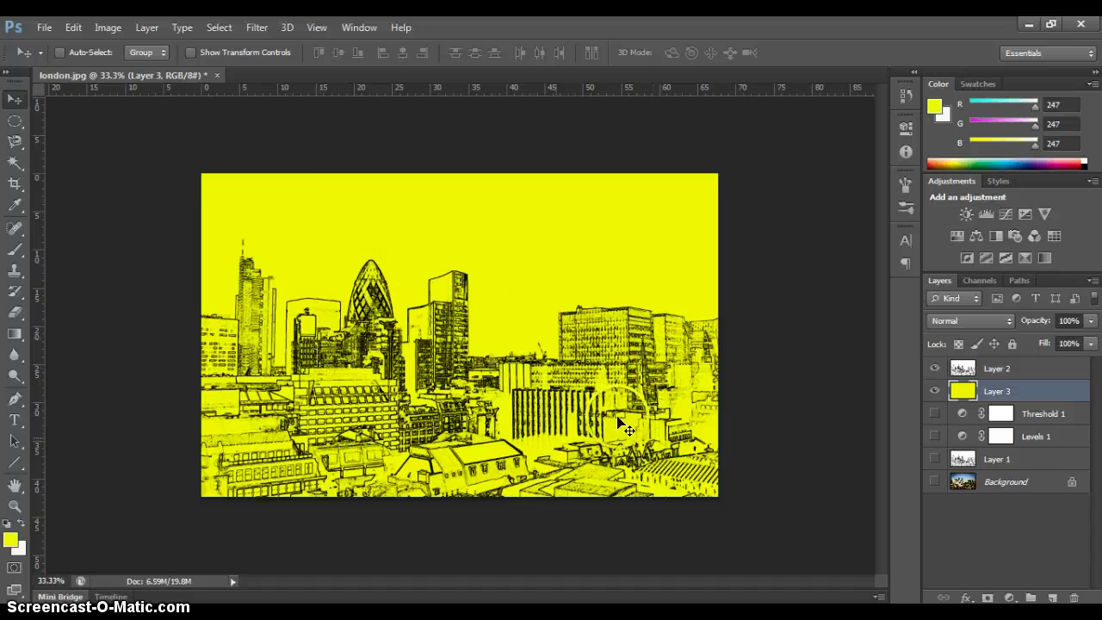
{"action": "left_click", "coordinate": [478, 313]}
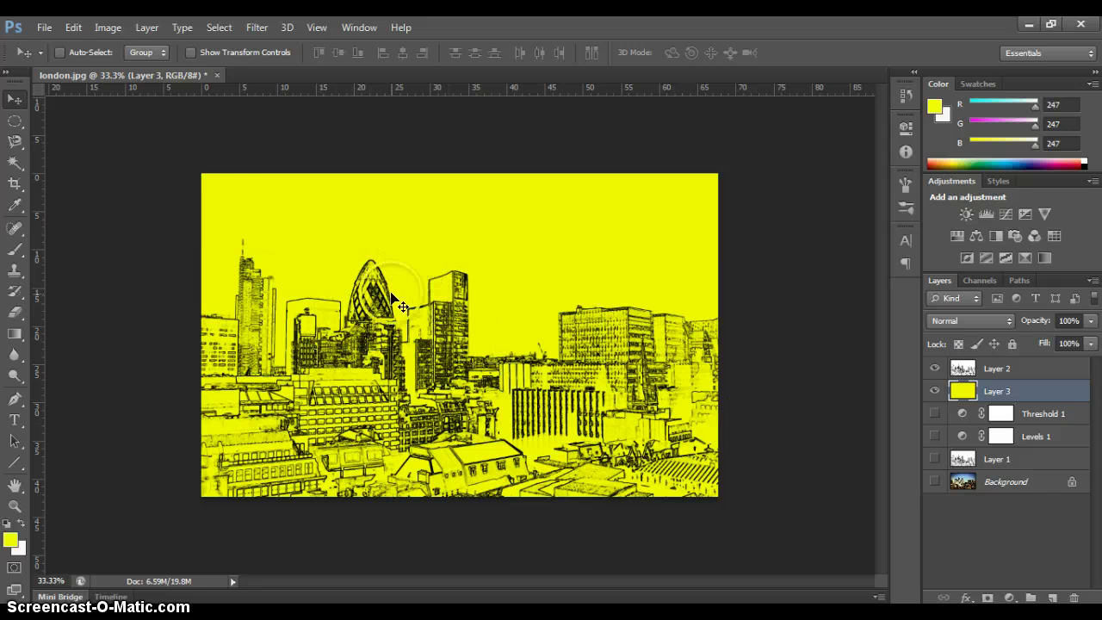
Step: Place the clouds image from the Line Art folder above the yellow layer
{"action": "left_click", "coordinate": [45, 28]}
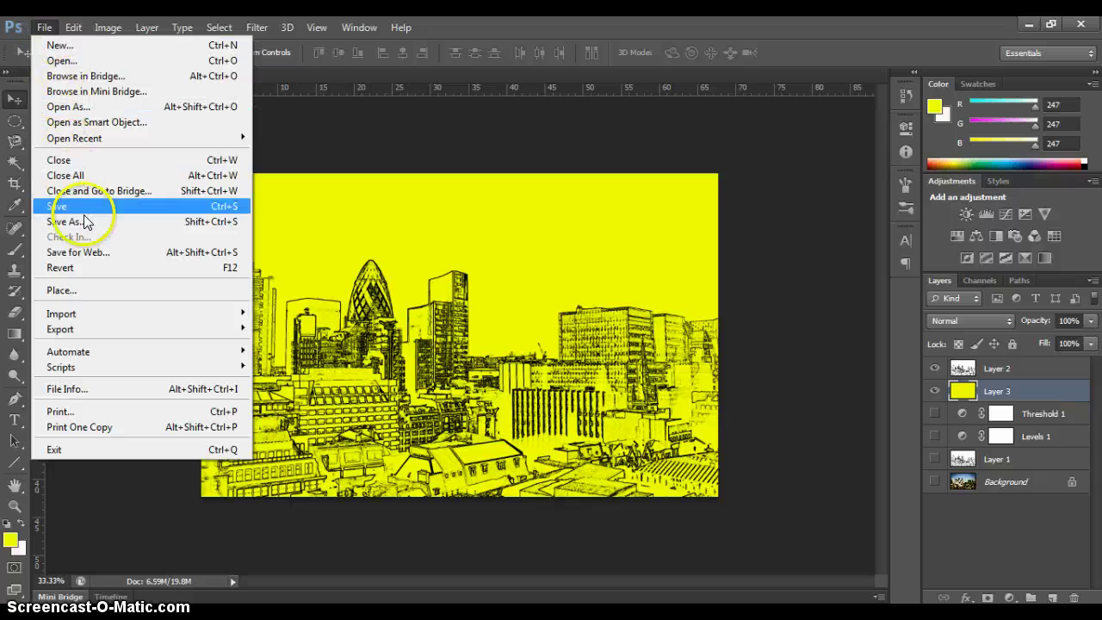
{"action": "left_click", "coordinate": [73, 290]}
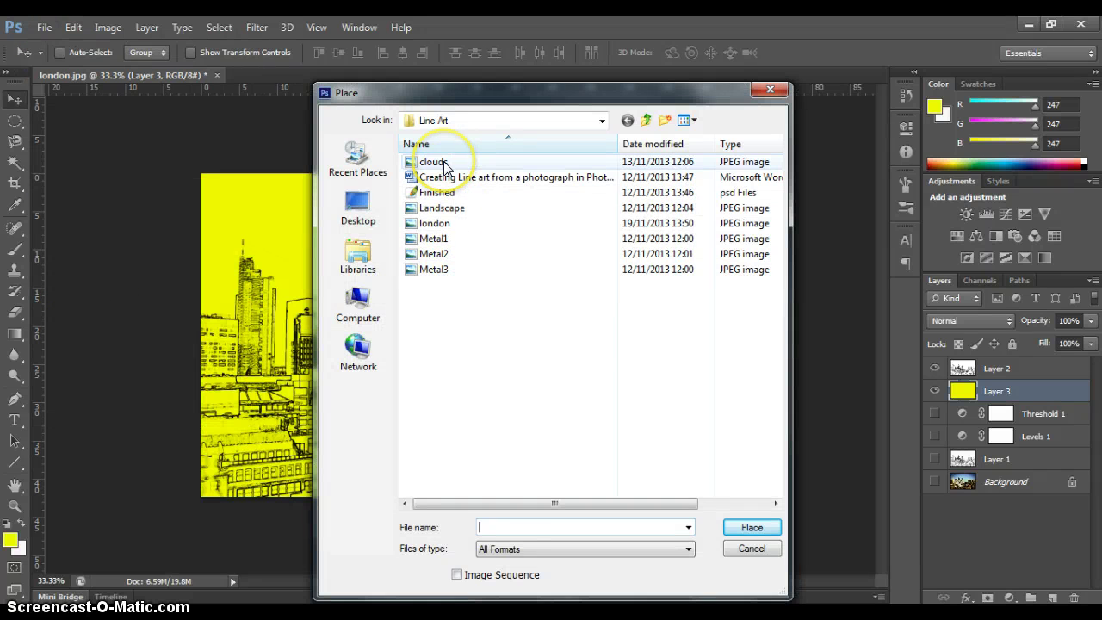
{"action": "double_click", "coordinate": [445, 163]}
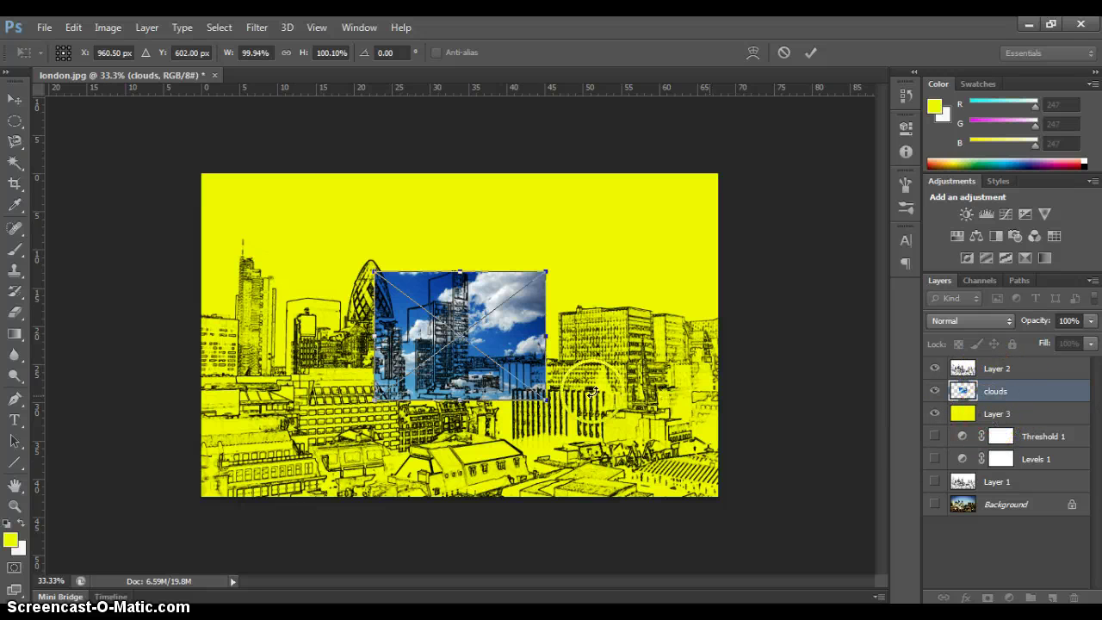
Step: Stretch the placed clouds across the full canvas width from the top edge to below the skyline, about 300% wide and 173% high
{"action": "left_click_drag", "start_coordinate": [505, 337], "coordinate": [715, 398]}
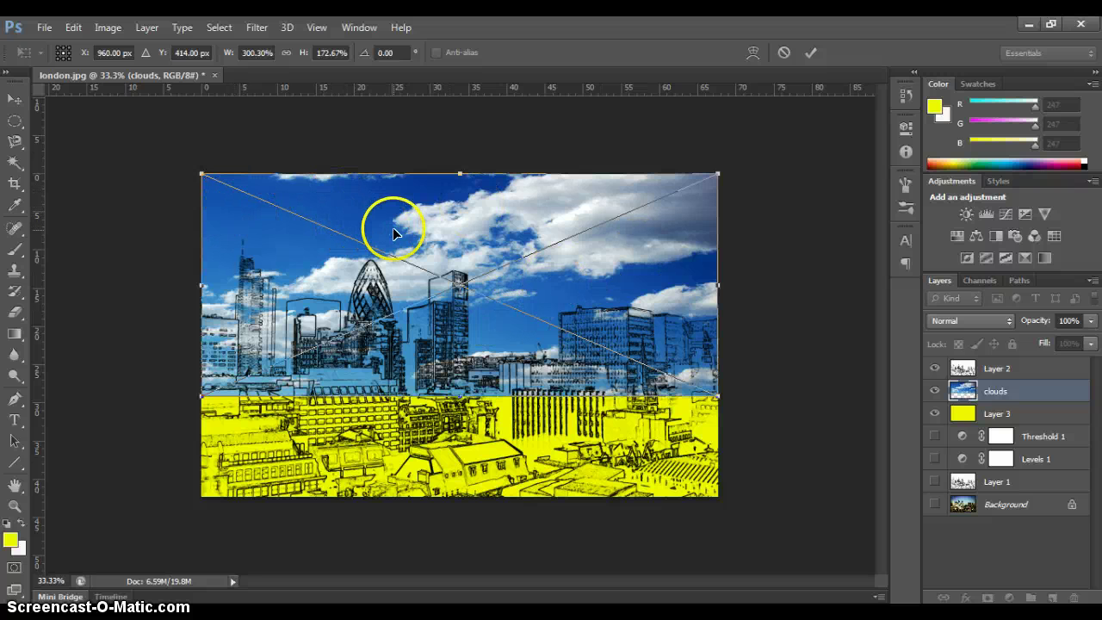
{"action": "key", "text": "v"}
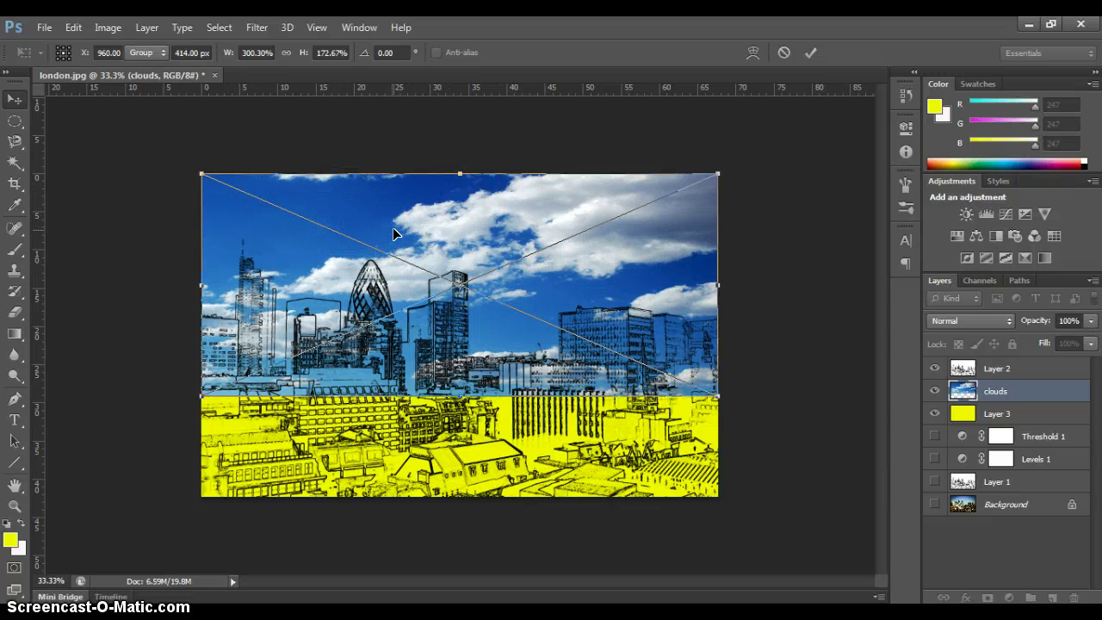
{"action": "key", "text": "Return"}
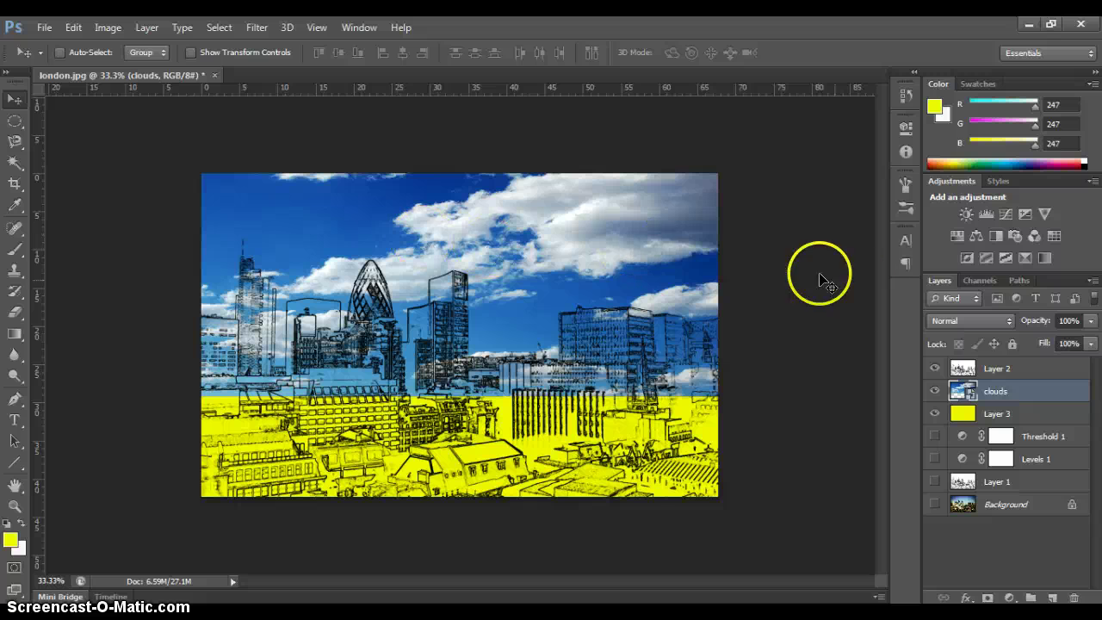
Step: Set the clouds layer's blend mode to Overlay, comparing it with Multiply before returning to Overlay
{"action": "left_click", "coordinate": [971, 320]}
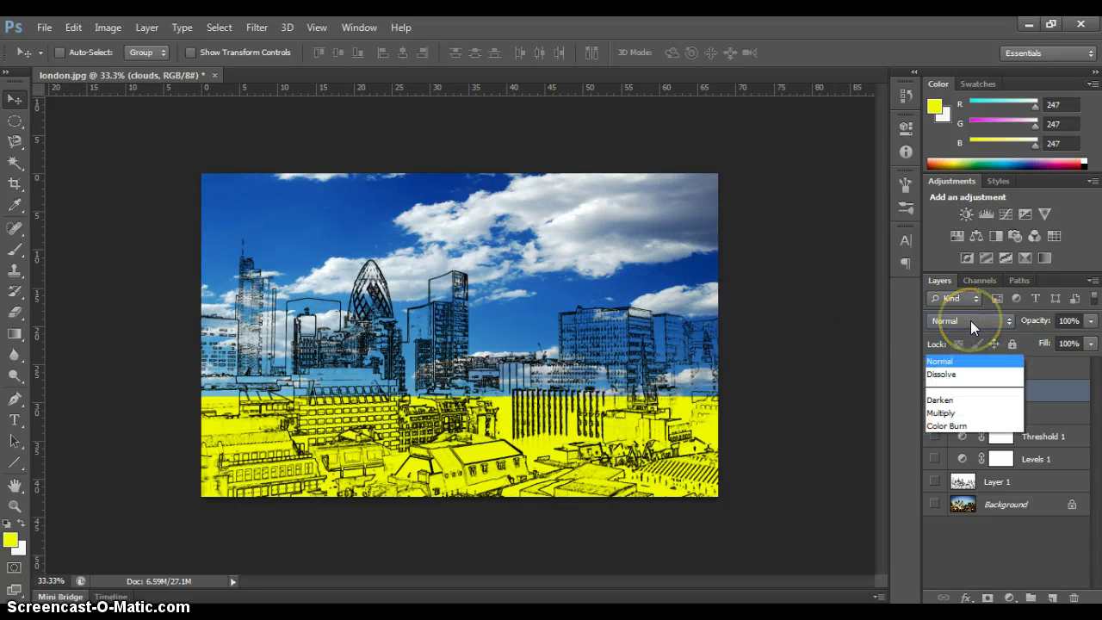
{"action": "left_click", "coordinate": [977, 217]}
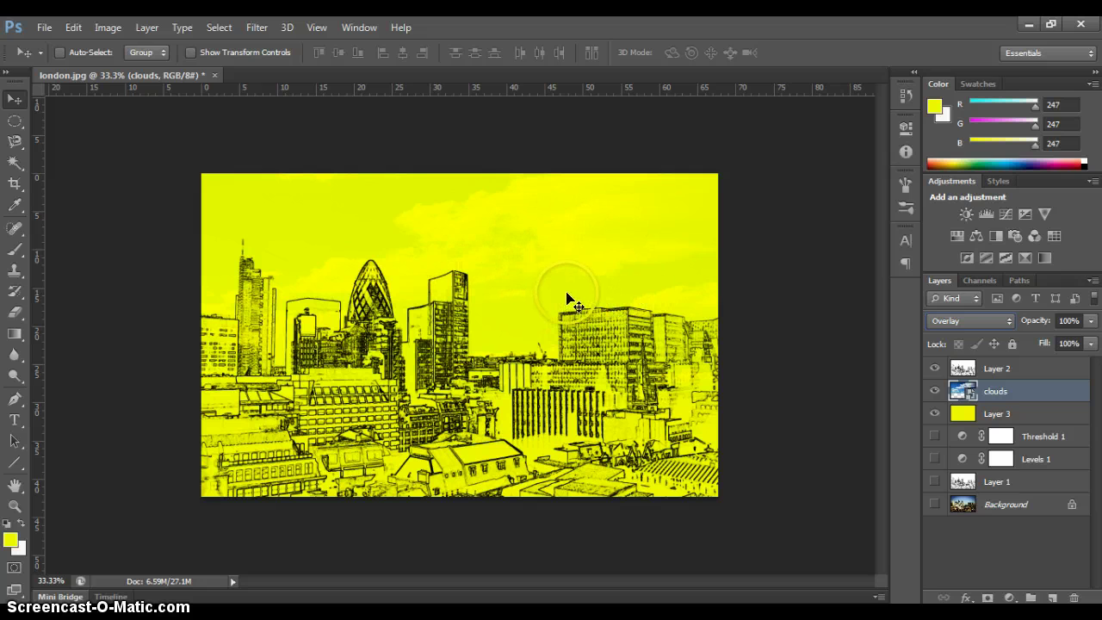
{"action": "left_click", "coordinate": [960, 326]}
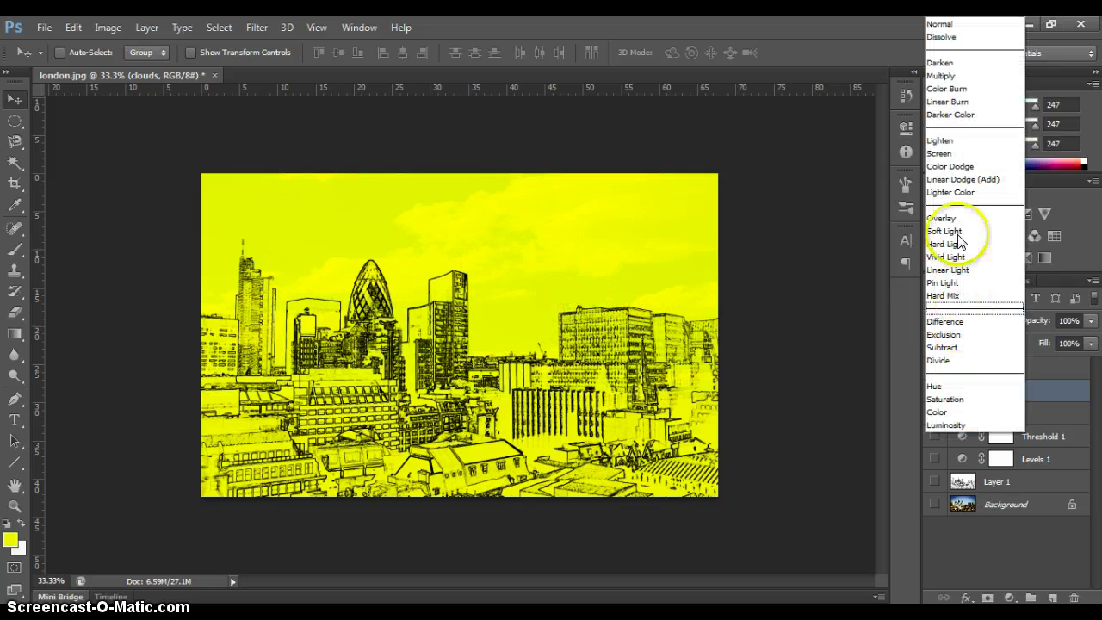
{"action": "left_click", "coordinate": [949, 75]}
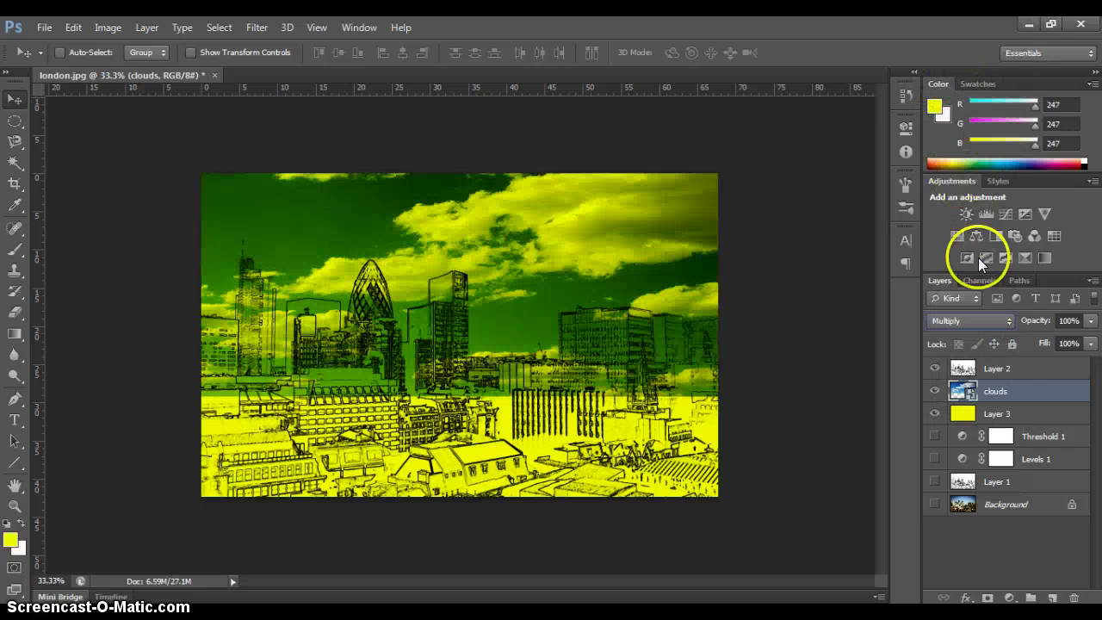
{"action": "left_click", "coordinate": [984, 321]}
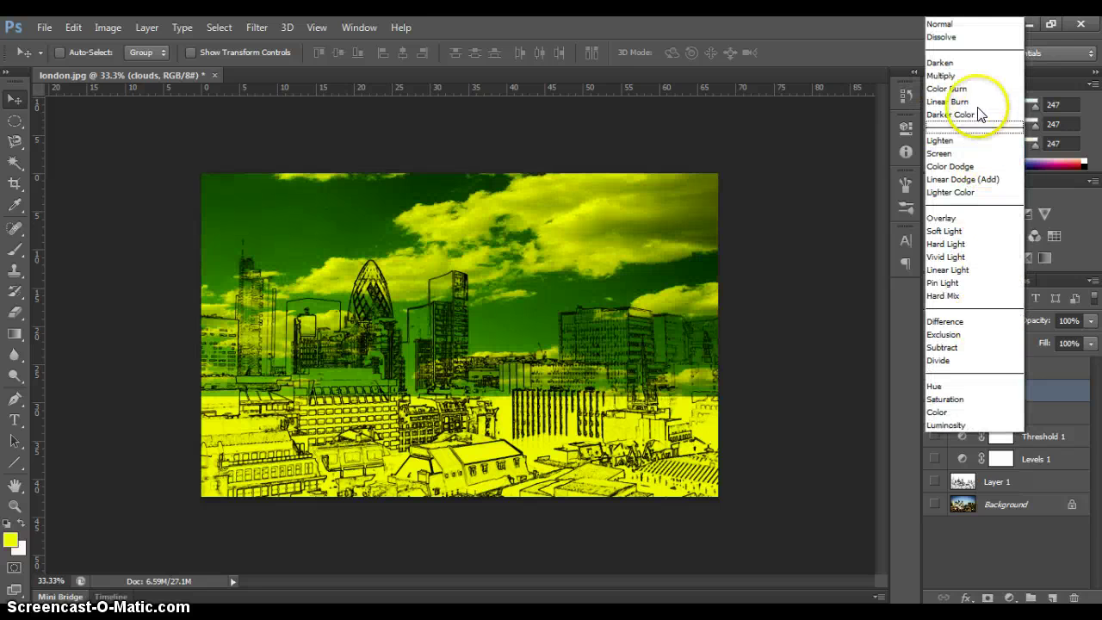
{"action": "left_click", "coordinate": [964, 219]}
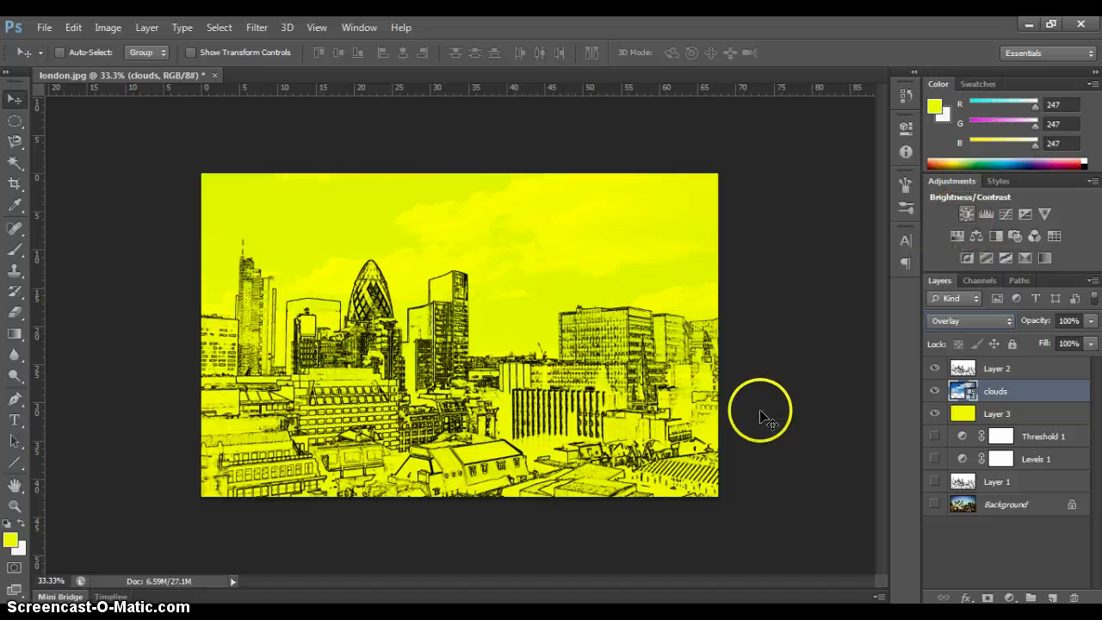
{"action": "left_click", "coordinate": [563, 413]}
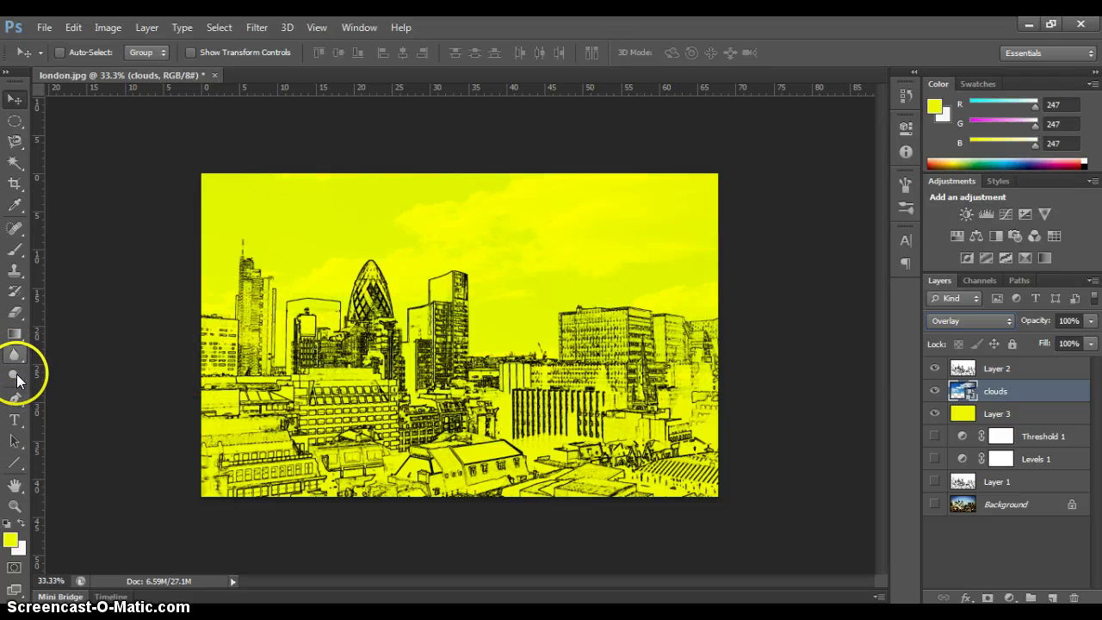
Step: Choose the Eraser with a soft 176 px brush and rasterize the clouds smart object
{"action": "left_click", "coordinate": [15, 315]}
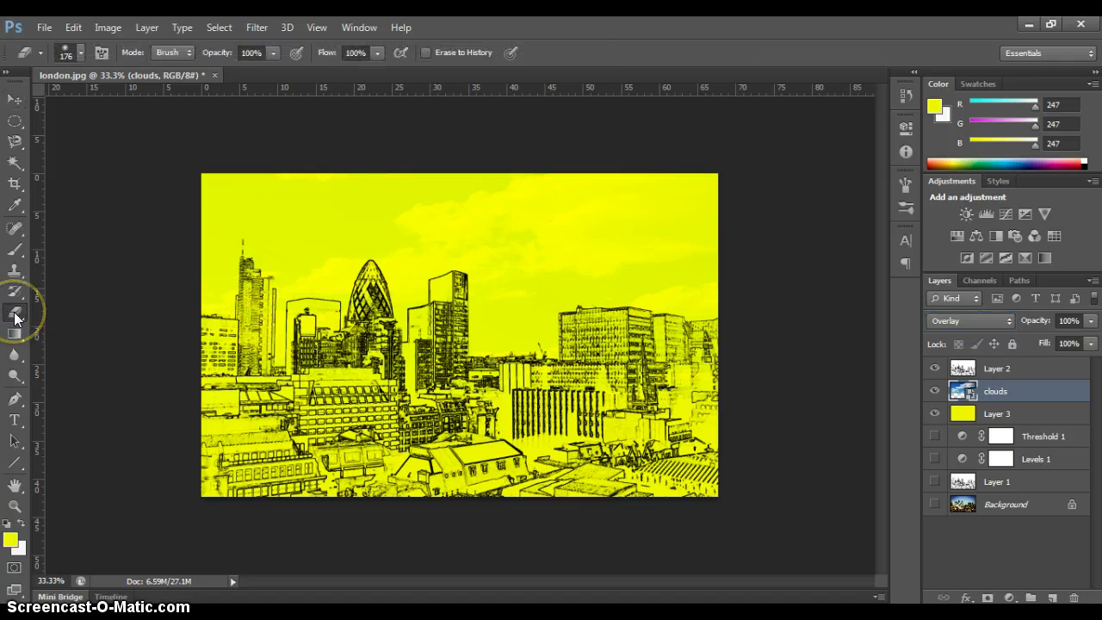
{"action": "left_click", "coordinate": [81, 53]}
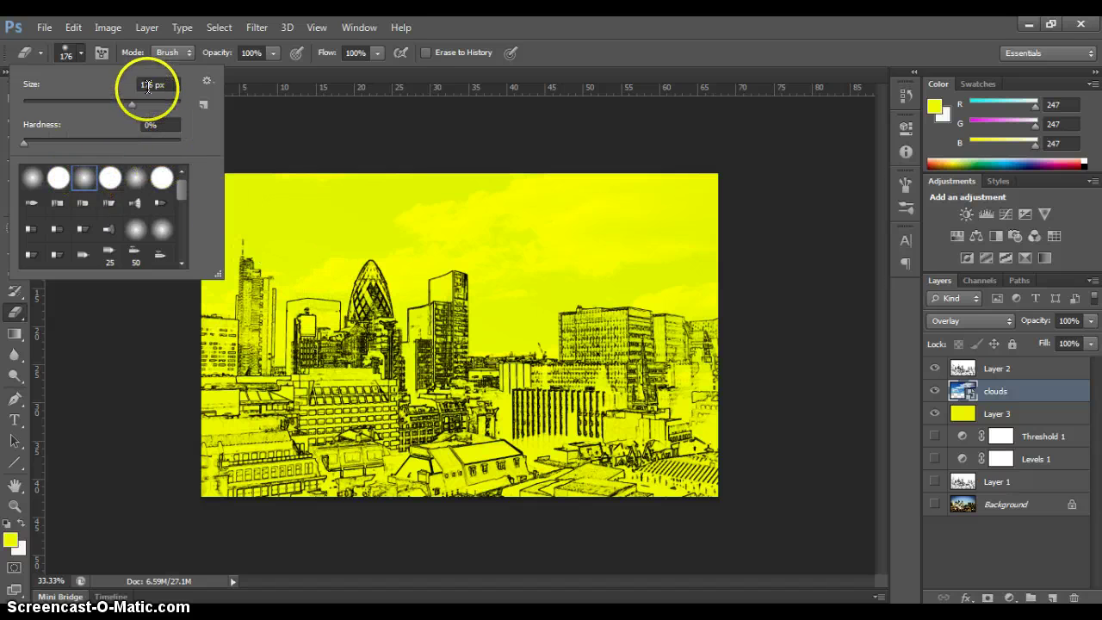
{"action": "left_click", "coordinate": [382, 301]}
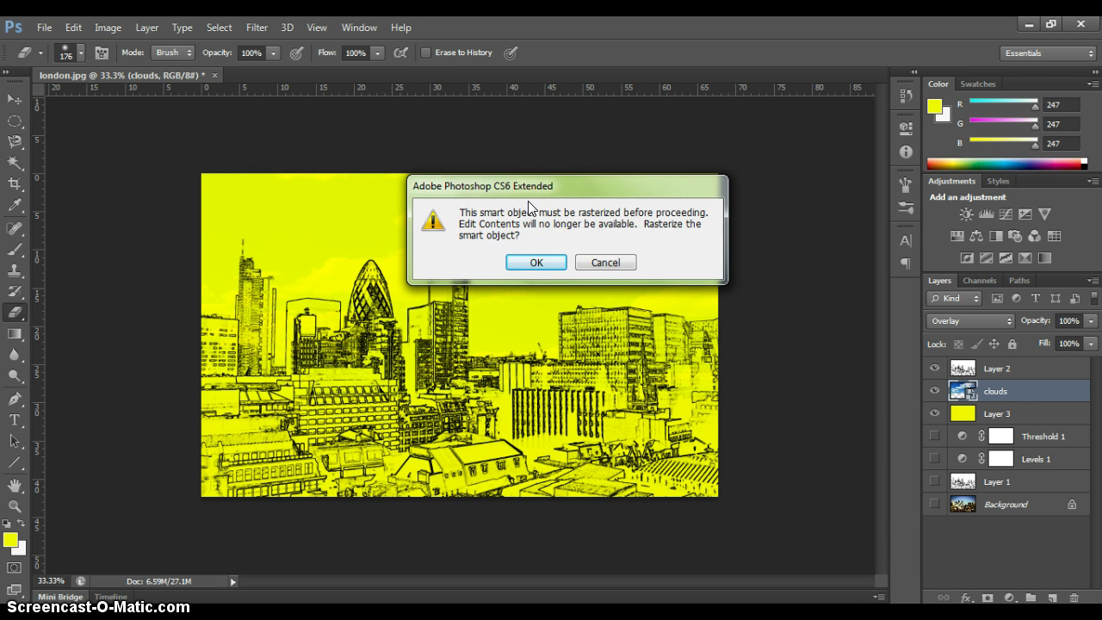
{"action": "left_click", "coordinate": [537, 262]}
Step: Erase the clouds over the buildings so that they cover only the sky, and check the layer by toggling its visibility
{"action": "left_click", "coordinate": [347, 345]}
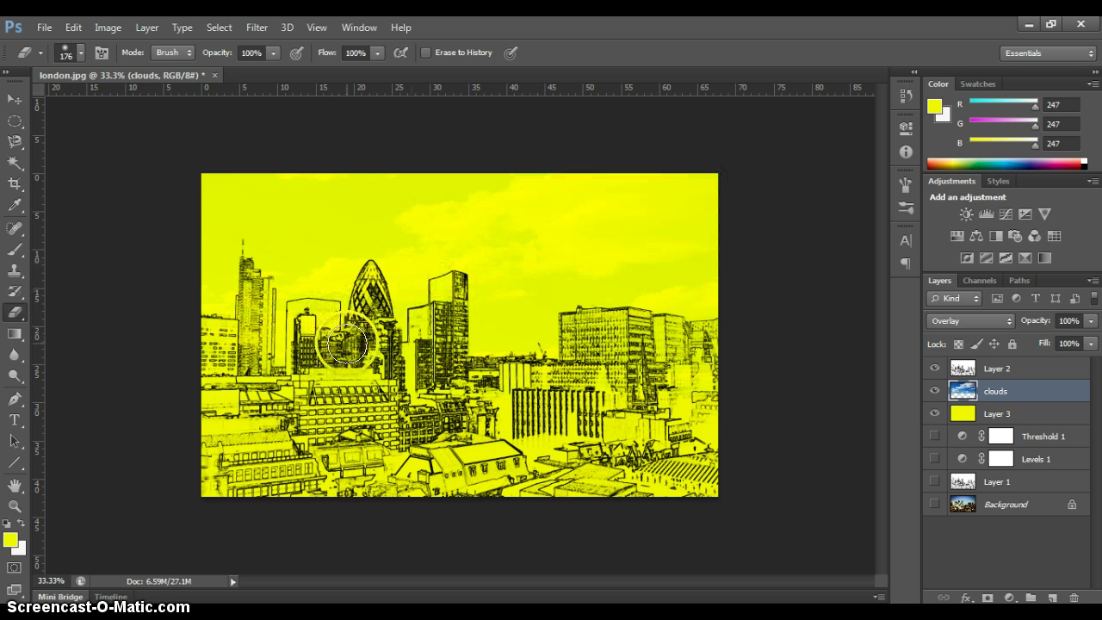
{"action": "mouse_move", "coordinate": [347, 344]}
{"action": "left_mouse_down"}
{"action": "mouse_move", "coordinate": [375, 342]}
{"action": "mouse_move", "coordinate": [301, 329]}
{"action": "mouse_move", "coordinate": [330, 350]}
{"action": "mouse_move", "coordinate": [248, 392]}
{"action": "mouse_move", "coordinate": [219, 391]}
{"action": "left_mouse_up"}
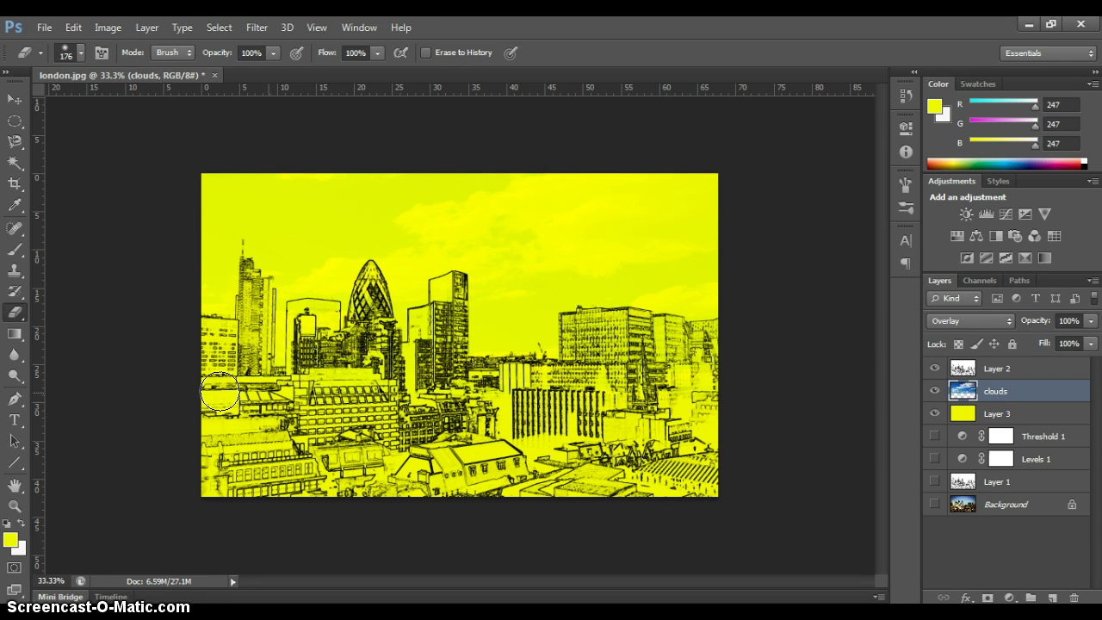
{"action": "mouse_move", "coordinate": [308, 338]}
{"action": "left_mouse_down"}
{"action": "mouse_move", "coordinate": [318, 313]}
{"action": "mouse_move", "coordinate": [320, 351]}
{"action": "mouse_move", "coordinate": [354, 342]}
{"action": "mouse_move", "coordinate": [367, 274]}
{"action": "mouse_move", "coordinate": [386, 387]}
{"action": "mouse_move", "coordinate": [416, 361]}
{"action": "mouse_move", "coordinate": [419, 330]}
{"action": "mouse_move", "coordinate": [453, 293]}
{"action": "mouse_move", "coordinate": [441, 355]}
{"action": "mouse_move", "coordinate": [449, 393]}
{"action": "mouse_move", "coordinate": [459, 381]}
{"action": "mouse_move", "coordinate": [560, 375]}
{"action": "mouse_move", "coordinate": [573, 342]}
{"action": "mouse_move", "coordinate": [599, 328]}
{"action": "mouse_move", "coordinate": [701, 340]}
{"action": "mouse_move", "coordinate": [700, 388]}
{"action": "mouse_move", "coordinate": [591, 414]}
{"action": "mouse_move", "coordinate": [573, 394]}
{"action": "mouse_move", "coordinate": [641, 370]}
{"action": "mouse_move", "coordinate": [595, 366]}
{"action": "mouse_move", "coordinate": [588, 351]}
{"action": "mouse_move", "coordinate": [710, 339]}
{"action": "mouse_move", "coordinate": [701, 372]}
{"action": "mouse_move", "coordinate": [437, 397]}
{"action": "mouse_move", "coordinate": [416, 381]}
{"action": "mouse_move", "coordinate": [399, 409]}
{"action": "mouse_move", "coordinate": [356, 391]}
{"action": "mouse_move", "coordinate": [281, 395]}
{"action": "mouse_move", "coordinate": [205, 361]}
{"action": "mouse_move", "coordinate": [207, 351]}
{"action": "mouse_move", "coordinate": [241, 371]}
{"action": "mouse_move", "coordinate": [249, 310]}
{"action": "mouse_move", "coordinate": [244, 355]}
{"action": "mouse_move", "coordinate": [432, 360]}
{"action": "mouse_move", "coordinate": [376, 377]}
{"action": "mouse_move", "coordinate": [409, 389]}
{"action": "mouse_move", "coordinate": [365, 275]}
{"action": "mouse_move", "coordinate": [371, 343]}
{"action": "mouse_move", "coordinate": [452, 345]}
{"action": "mouse_move", "coordinate": [438, 319]}
{"action": "mouse_move", "coordinate": [448, 323]}
{"action": "mouse_move", "coordinate": [412, 379]}
{"action": "left_mouse_up"}
{"action": "left_click", "coordinate": [936, 392]}
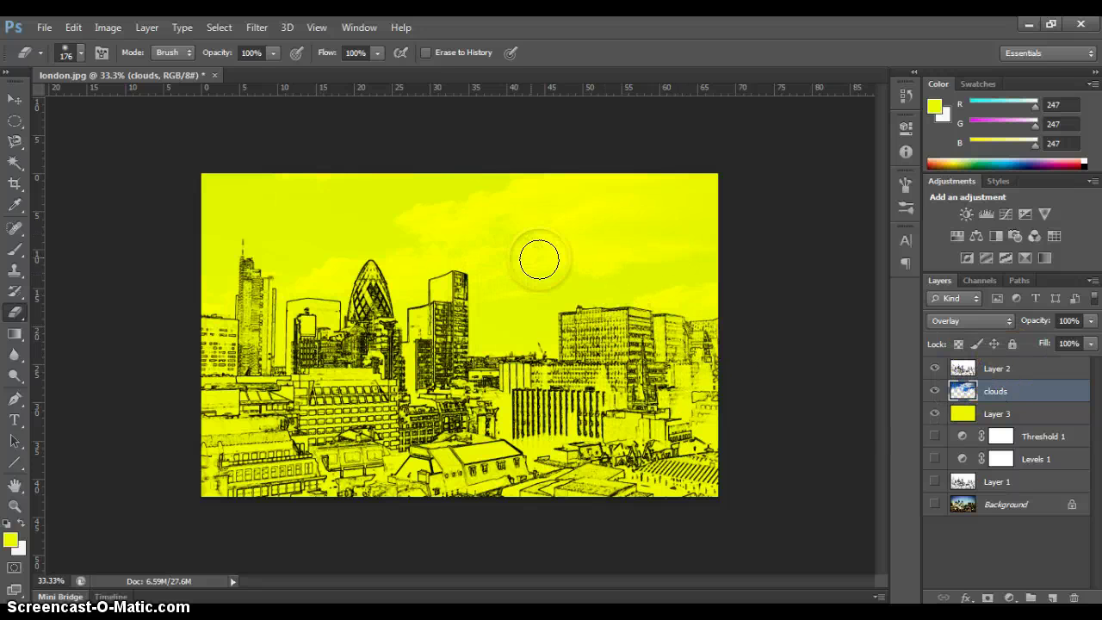
{"action": "mouse_move", "coordinate": [997, 390]}
{"action": "left_mouse_down"}
{"action": "mouse_move", "coordinate": [992, 368]}
{"action": "mouse_move", "coordinate": [1009, 387]}
{"action": "mouse_move", "coordinate": [1002, 398]}
{"action": "left_mouse_up"}
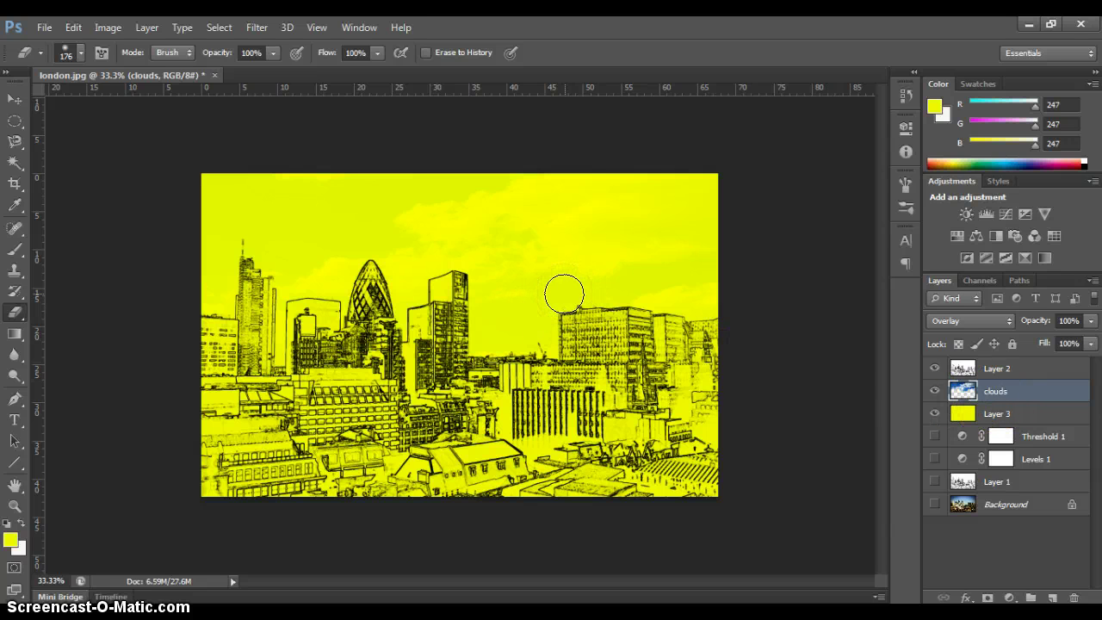
Step: Add another new empty layer and move it above Layer 2 to the top of the stack
{"action": "left_click", "coordinate": [1052, 597]}
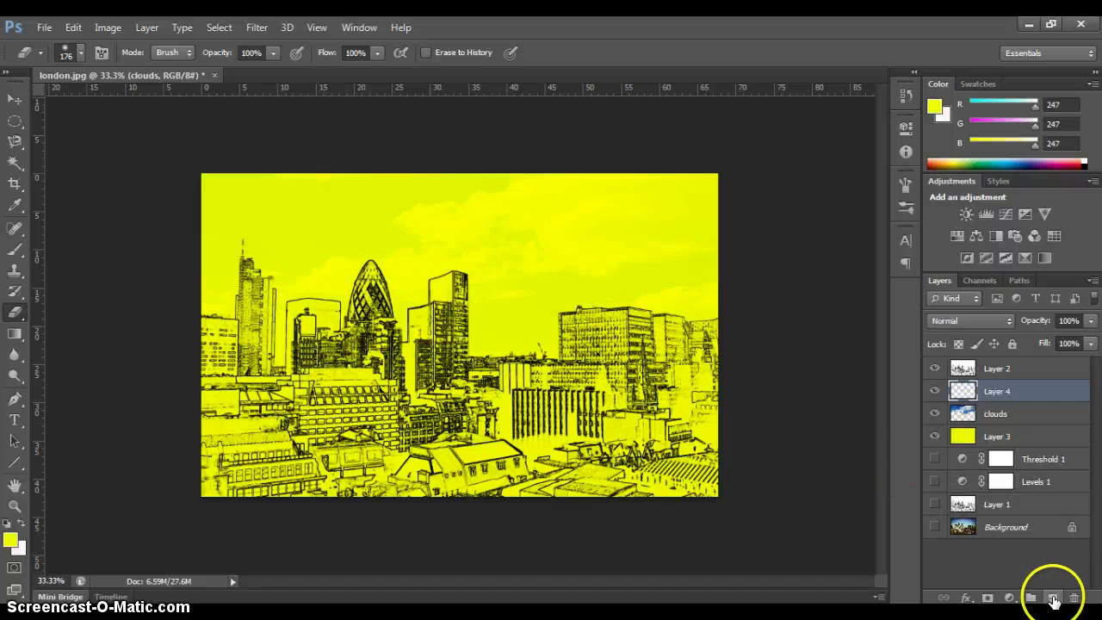
{"action": "left_click_drag", "start_coordinate": [997, 393], "coordinate": [965, 369]}
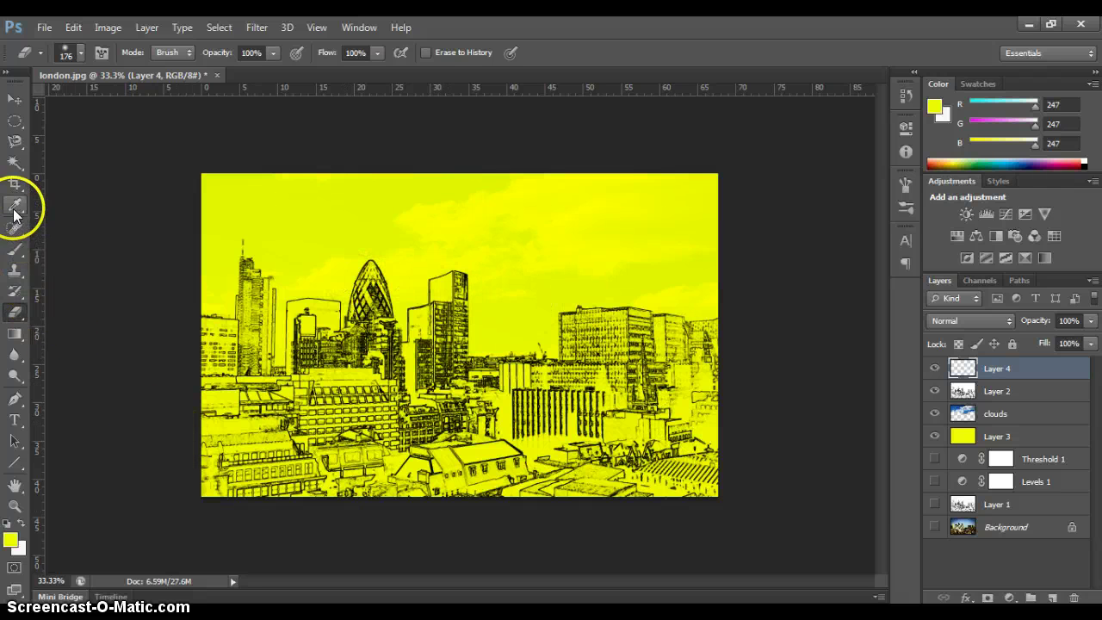
Step: Trace the skyline and all the buildings below it with the Magnetic Lasso, closing the outline into one selection
{"action": "left_click", "coordinate": [17, 144]}
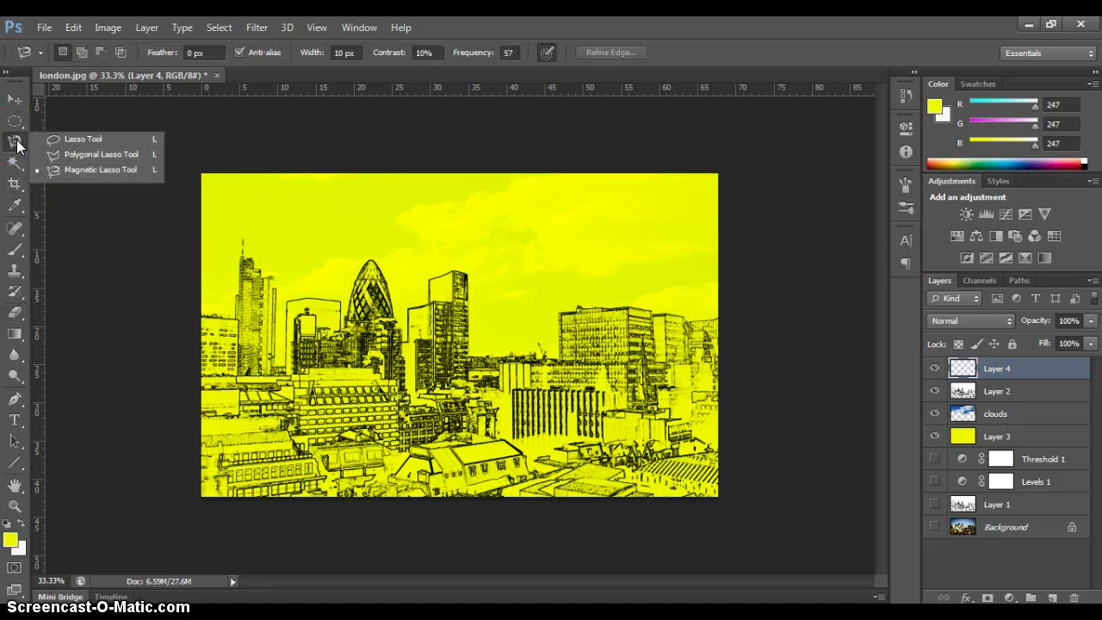
{"action": "left_click", "coordinate": [42, 141]}
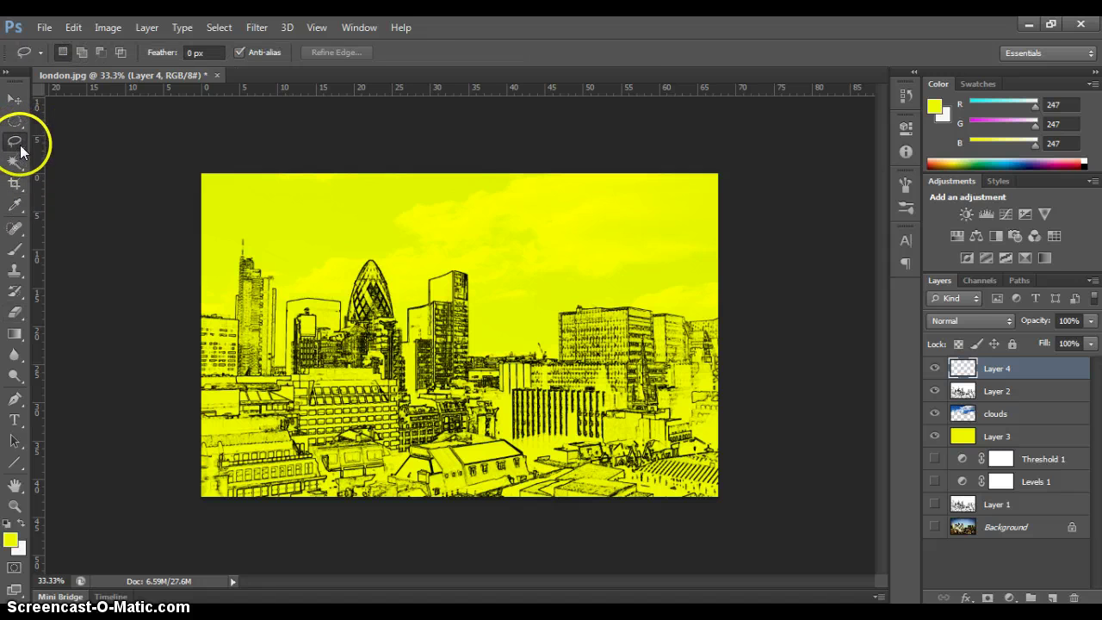
{"action": "left_click", "coordinate": [14, 146]}
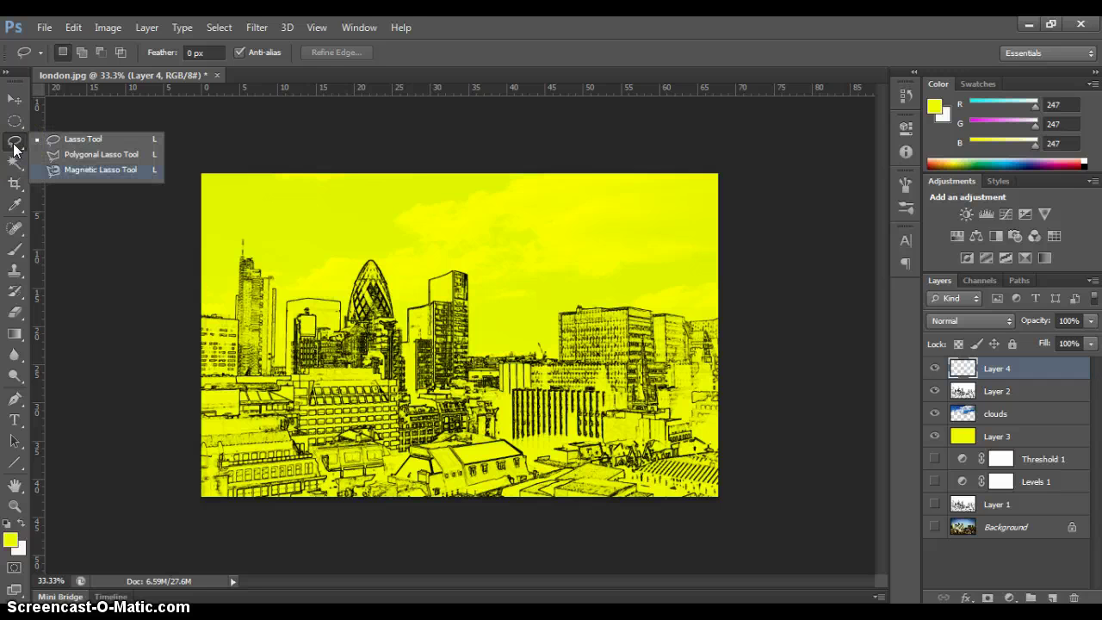
{"action": "left_click", "coordinate": [110, 169]}
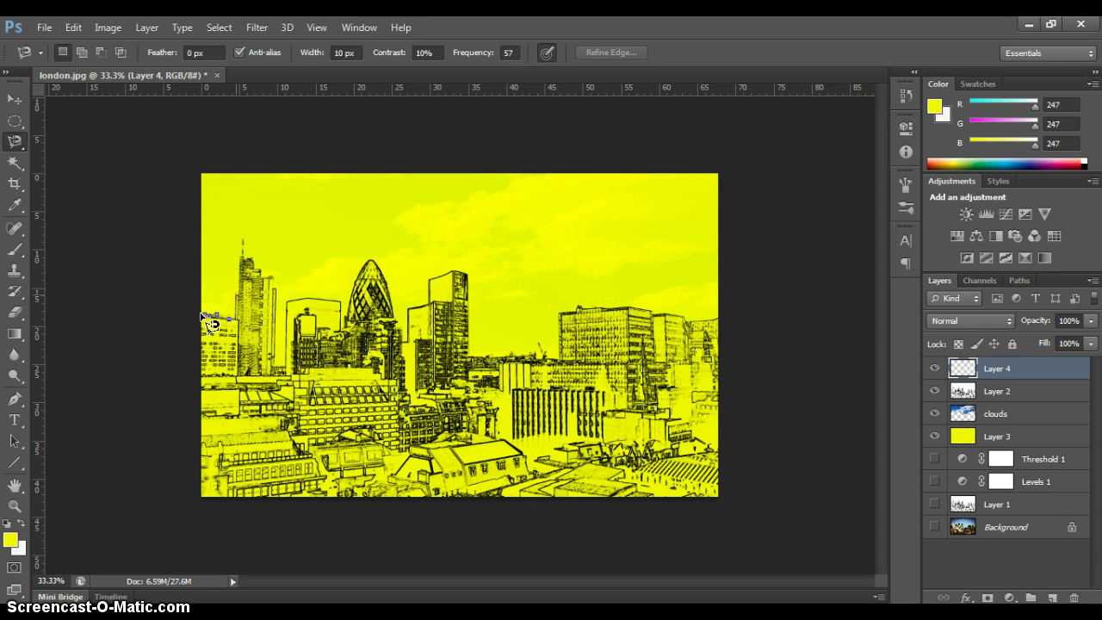
{"action": "mouse_move", "coordinate": [240, 266]}
{"action": "left_mouse_down"}
{"action": "mouse_move", "coordinate": [251, 256]}
{"action": "mouse_move", "coordinate": [271, 288]}
{"action": "mouse_move", "coordinate": [286, 368]}
{"action": "mouse_move", "coordinate": [309, 297]}
{"action": "mouse_move", "coordinate": [337, 303]}
{"action": "mouse_move", "coordinate": [351, 324]}
{"action": "mouse_move", "coordinate": [347, 297]}
{"action": "mouse_move", "coordinate": [366, 250]}
{"action": "mouse_move", "coordinate": [394, 290]}
{"action": "mouse_move", "coordinate": [403, 343]}
{"action": "mouse_move", "coordinate": [439, 276]}
{"action": "mouse_move", "coordinate": [454, 263]}
{"action": "mouse_move", "coordinate": [475, 276]}
{"action": "mouse_move", "coordinate": [470, 362]}
{"action": "mouse_move", "coordinate": [551, 357]}
{"action": "mouse_move", "coordinate": [579, 308]}
{"action": "mouse_move", "coordinate": [721, 320]}
{"action": "mouse_move", "coordinate": [738, 342]}
{"action": "mouse_move", "coordinate": [776, 515]}
{"action": "mouse_move", "coordinate": [676, 532]}
{"action": "mouse_move", "coordinate": [197, 522]}
{"action": "mouse_move", "coordinate": [169, 504]}
{"action": "mouse_move", "coordinate": [196, 317]}
{"action": "left_mouse_up"}
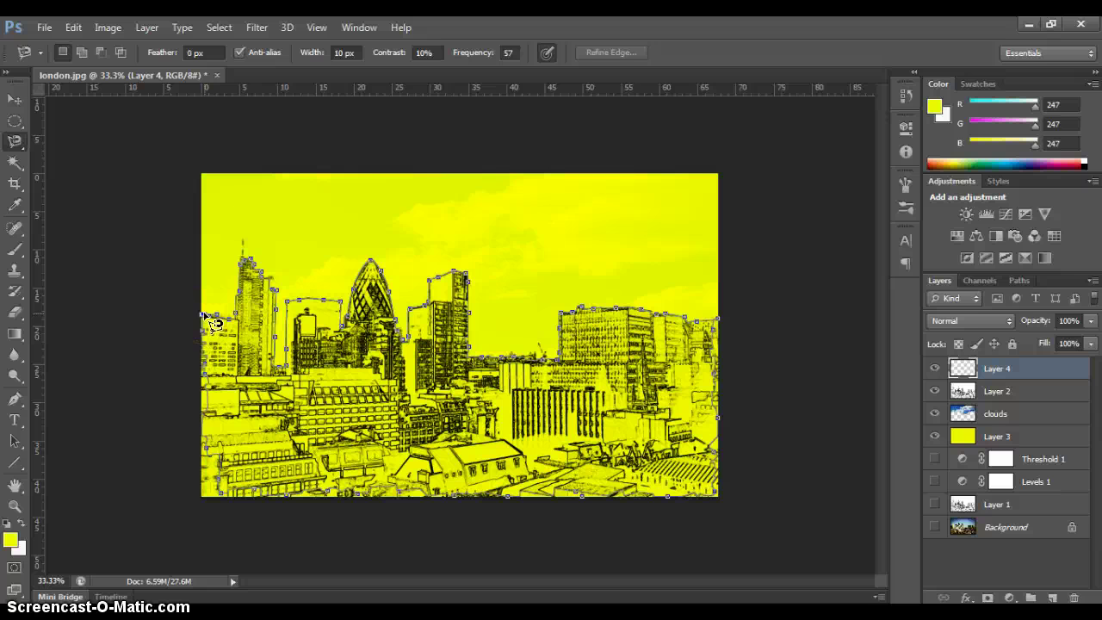
{"action": "left_click", "coordinate": [203, 313]}
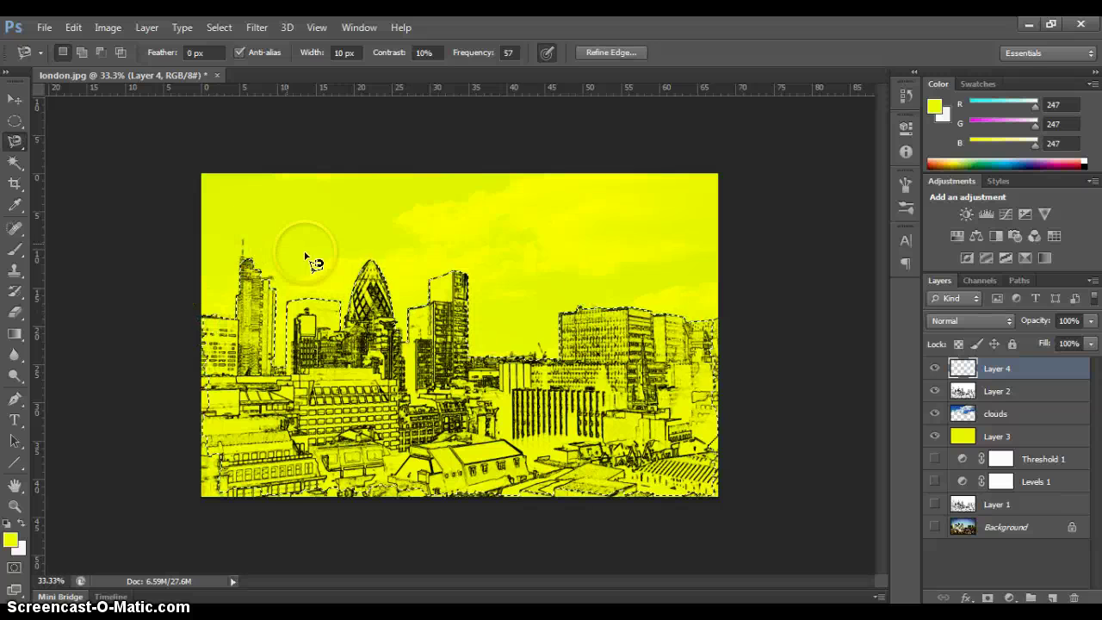
{"action": "left_click", "coordinate": [733, 496]}
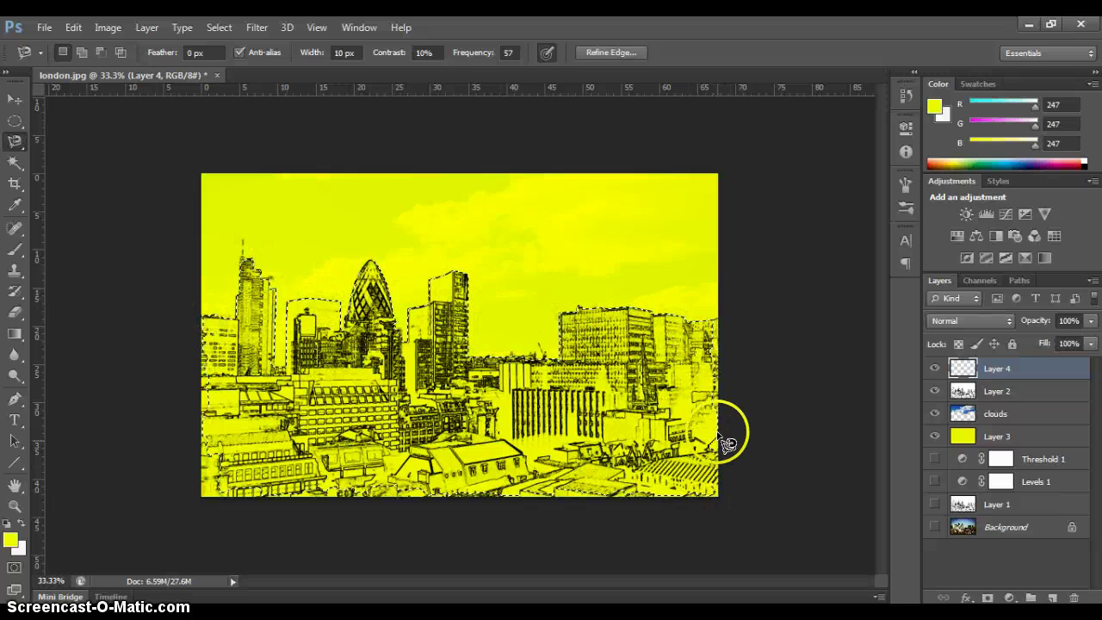
{"action": "mouse_move", "coordinate": [726, 444]}
{"action": "left_mouse_down"}
{"action": "mouse_move", "coordinate": [713, 357]}
{"action": "mouse_move", "coordinate": [692, 317]}
{"action": "mouse_move", "coordinate": [644, 314]}
{"action": "mouse_move", "coordinate": [569, 350]}
{"action": "left_mouse_up"}
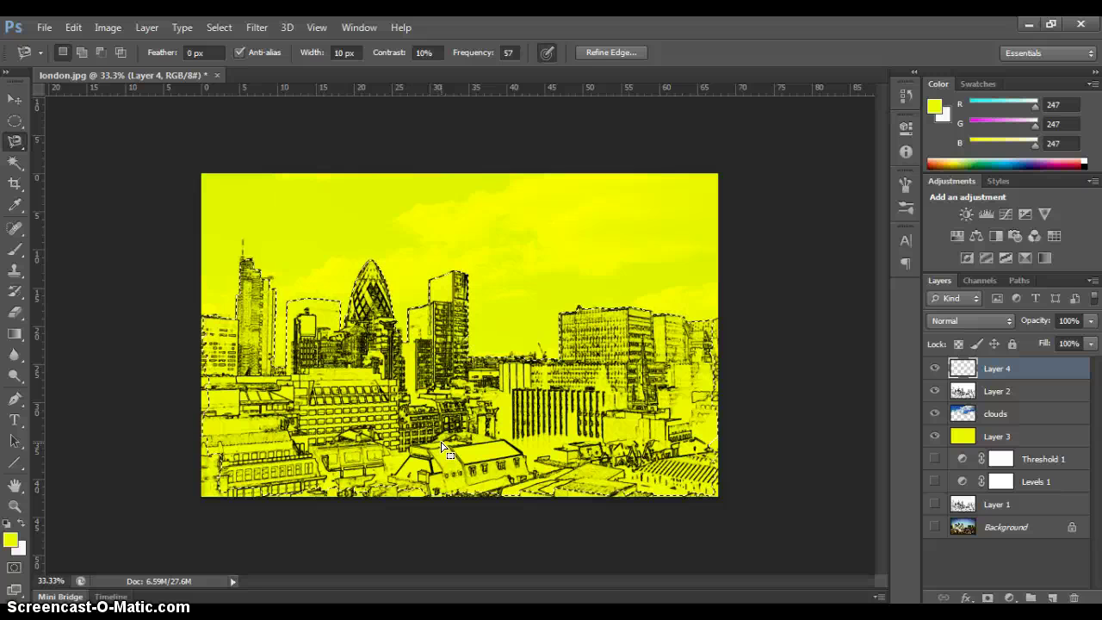
Step: Set the foreground color to orange f8b500 and fill the building selection on Layer 4 with it at 100% opacity
{"action": "left_click", "coordinate": [10, 541]}
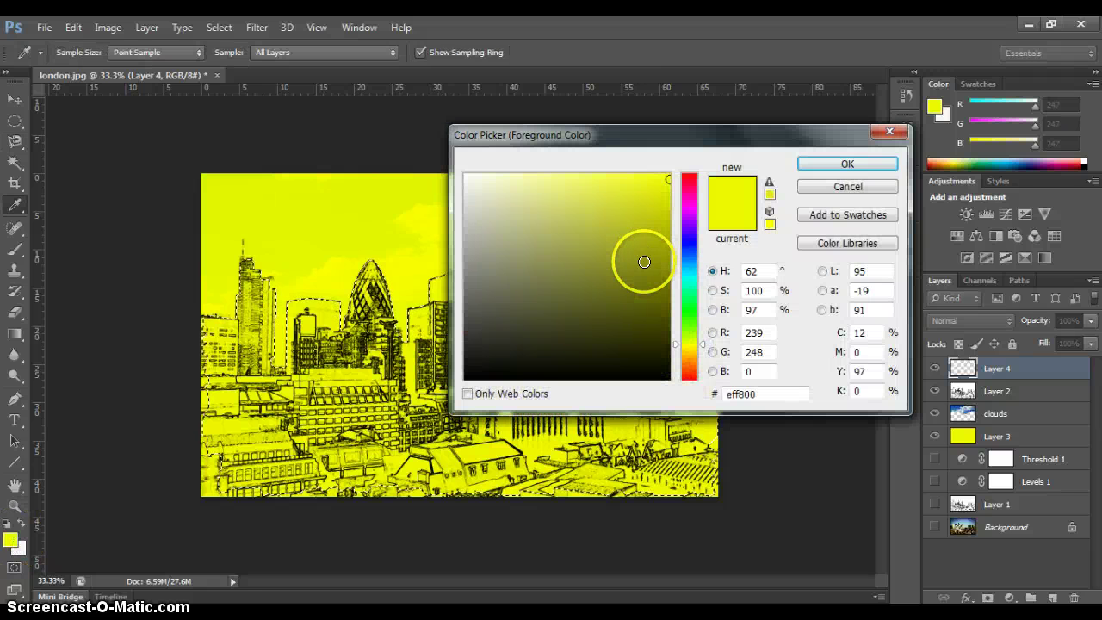
{"action": "left_click", "coordinate": [702, 352]}
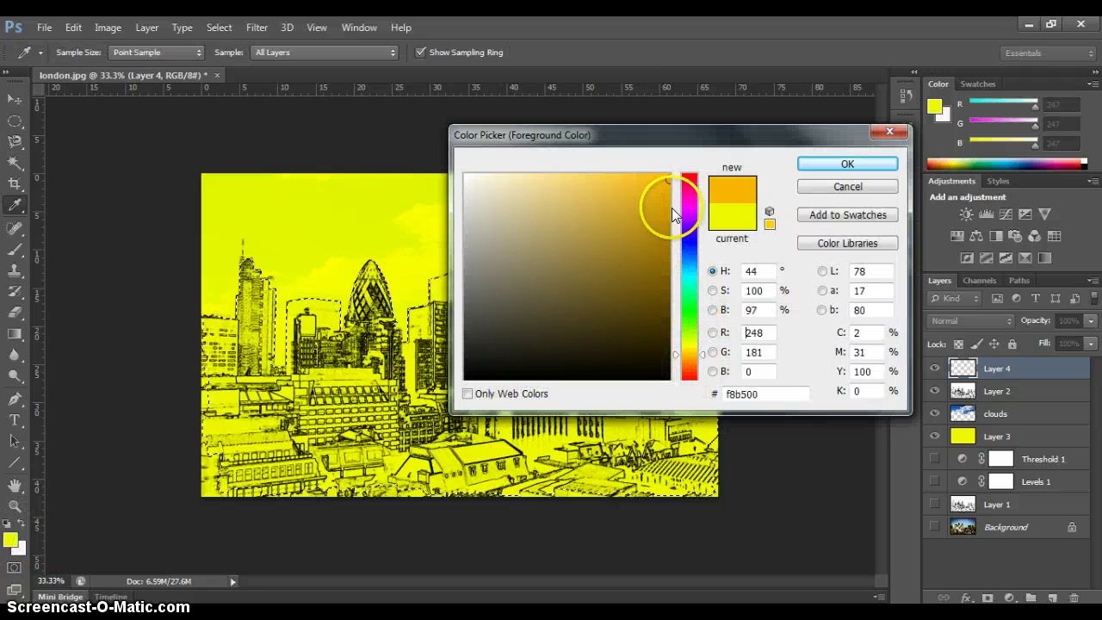
{"action": "left_click", "coordinate": [863, 164]}
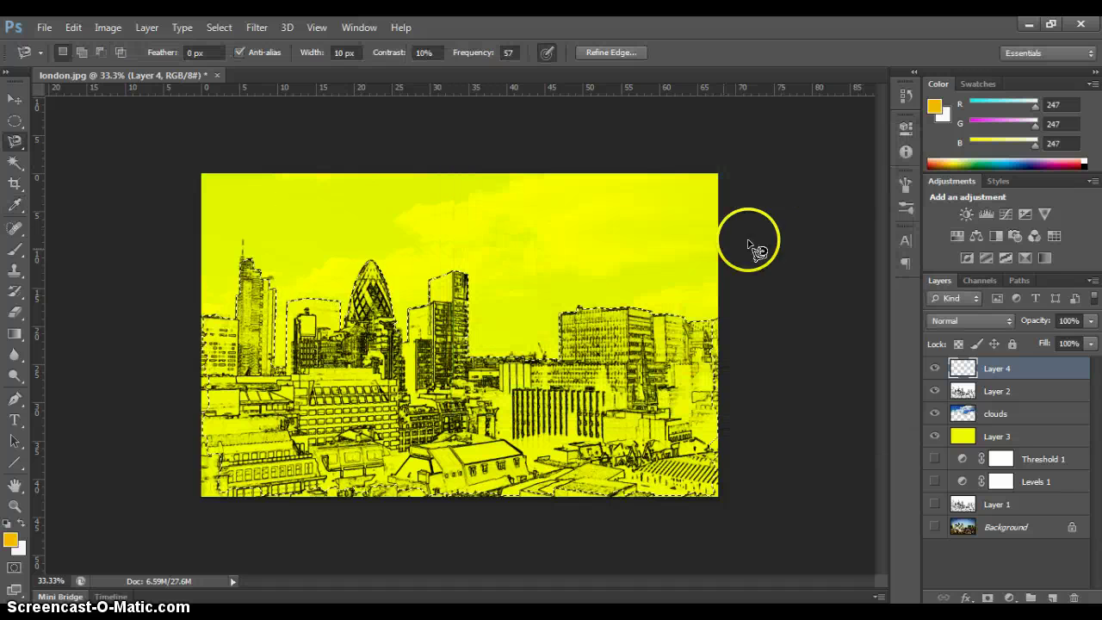
{"action": "left_click", "coordinate": [14, 541]}
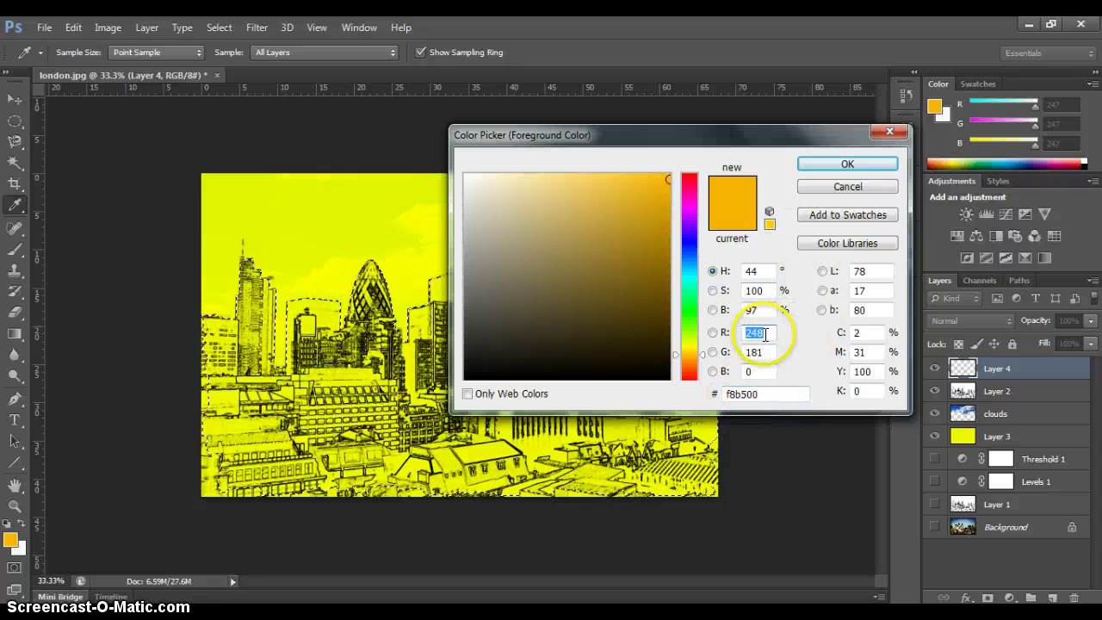
{"action": "left_click", "coordinate": [847, 164]}
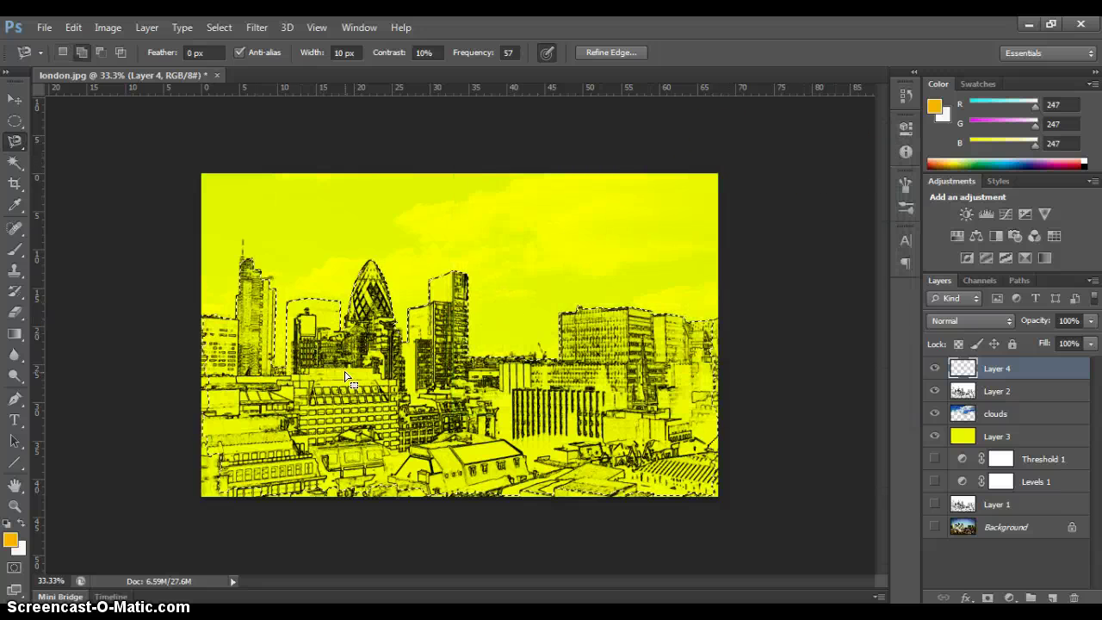
{"action": "key", "text": "shift+F5"}
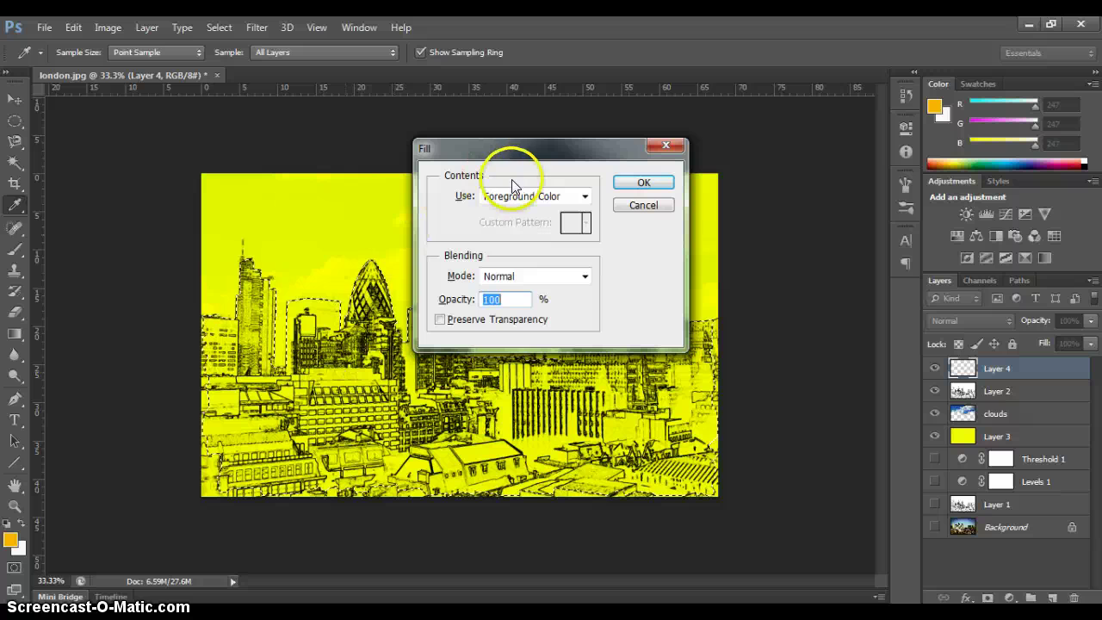
{"action": "left_click", "coordinate": [642, 184]}
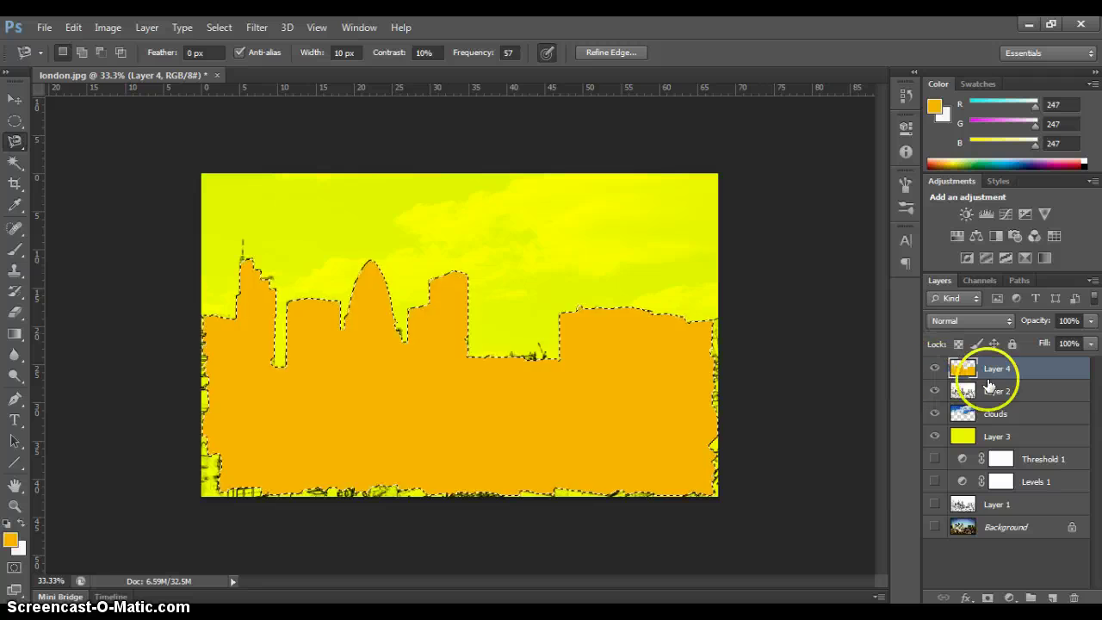
Step: Set Layer 4's blend mode to Multiply and its opacity to 40%, and deselect the buildings
{"action": "left_click", "coordinate": [996, 324]}
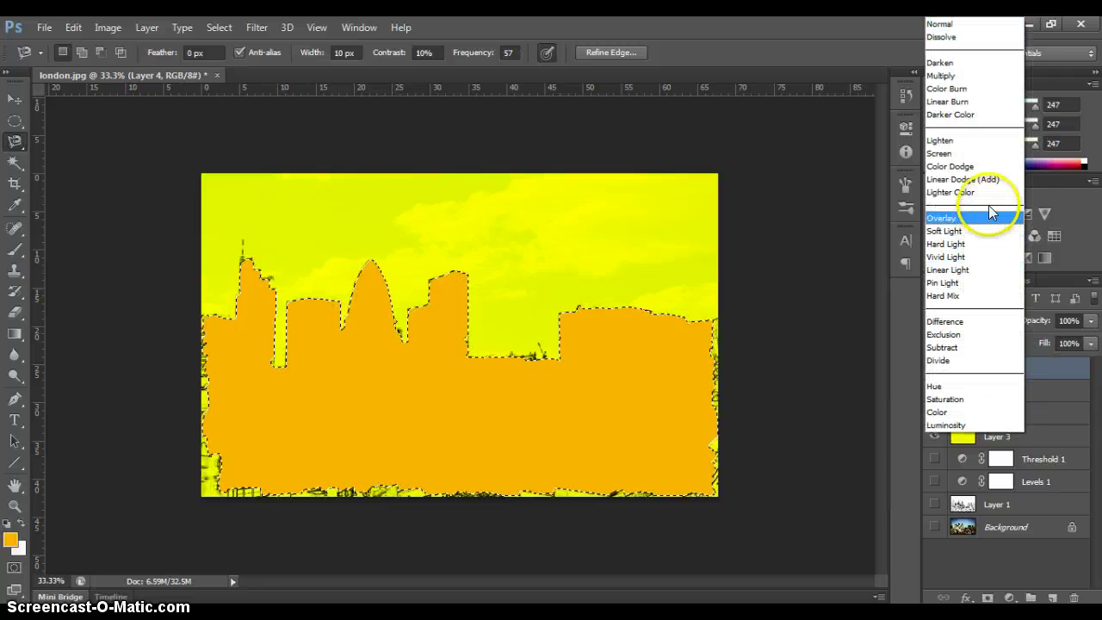
{"action": "left_click", "coordinate": [990, 77]}
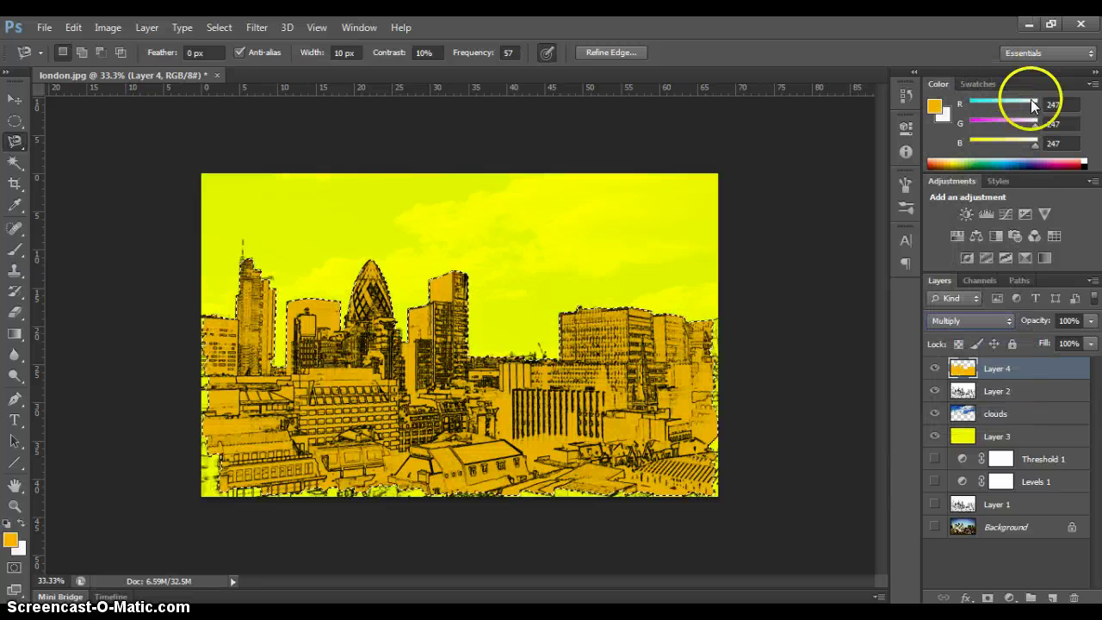
{"action": "left_click", "coordinate": [1090, 322]}
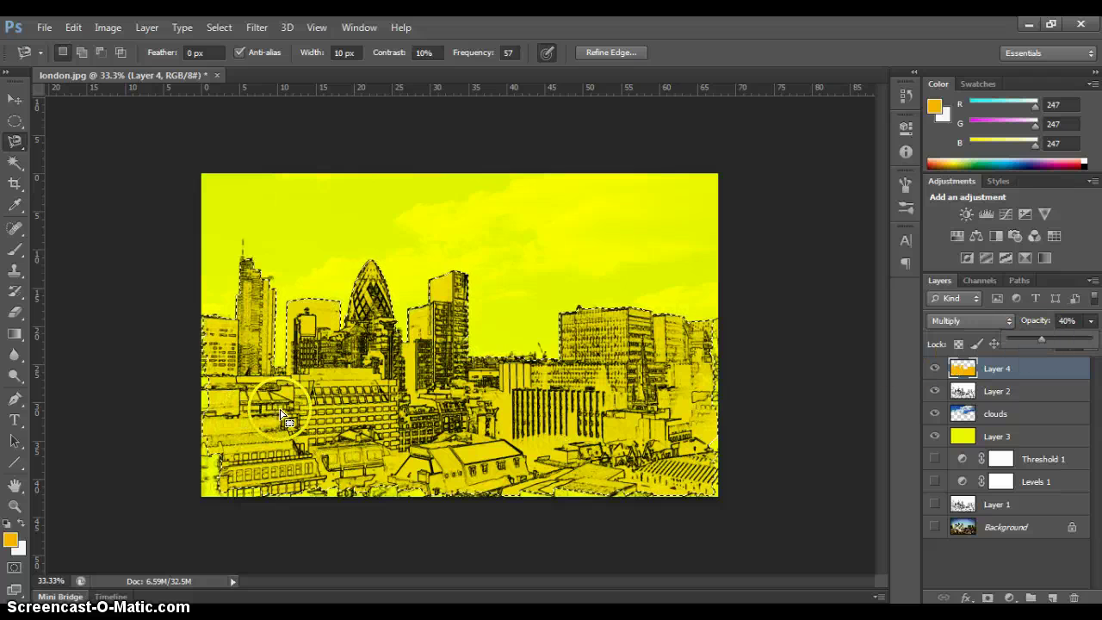
{"action": "left_click", "coordinate": [371, 323]}
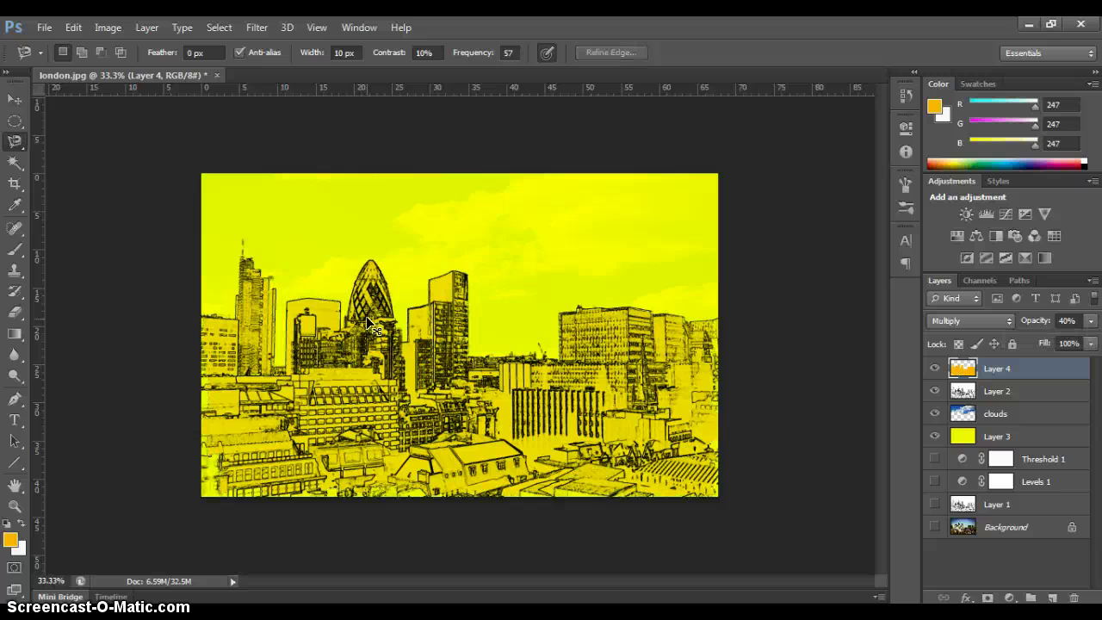
Step: Paint orange over the uncovered patches along the image's side and lower edges on Layer 4 with the 67 px Brush
{"action": "left_click", "coordinate": [15, 249]}
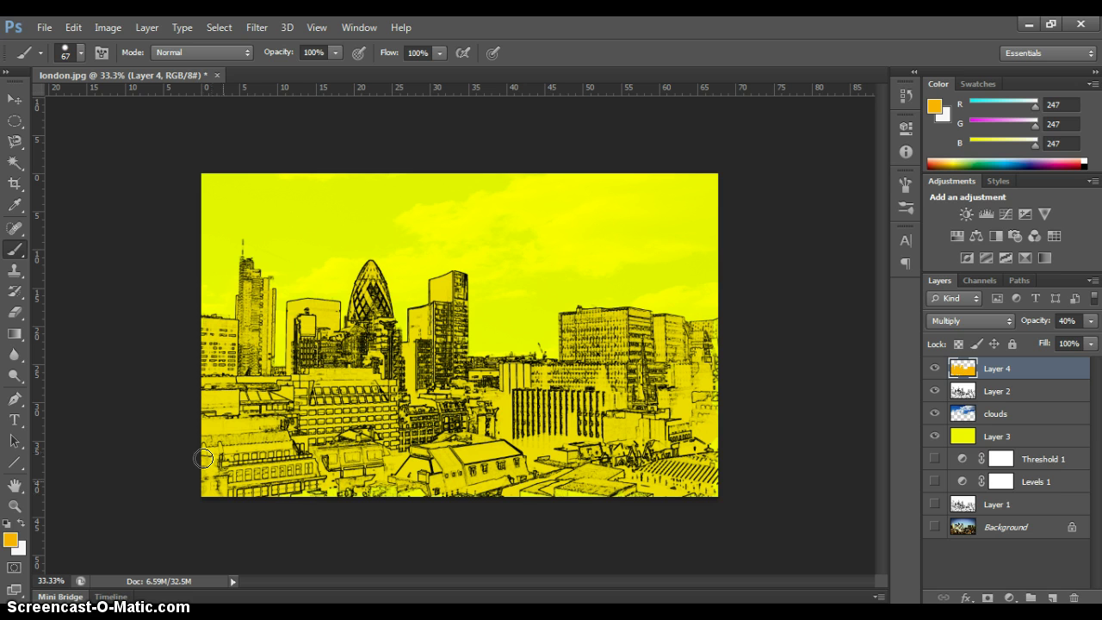
{"action": "mouse_move", "coordinate": [203, 459]}
{"action": "left_mouse_down"}
{"action": "mouse_move", "coordinate": [531, 488]}
{"action": "mouse_move", "coordinate": [488, 494]}
{"action": "mouse_move", "coordinate": [684, 495]}
{"action": "mouse_move", "coordinate": [717, 486]}
{"action": "mouse_move", "coordinate": [721, 326]}
{"action": "mouse_move", "coordinate": [712, 492]}
{"action": "mouse_move", "coordinate": [253, 479]}
{"action": "mouse_move", "coordinate": [234, 415]}
{"action": "mouse_move", "coordinate": [253, 425]}
{"action": "mouse_move", "coordinate": [215, 483]}
{"action": "mouse_move", "coordinate": [194, 461]}
{"action": "mouse_move", "coordinate": [194, 487]}
{"action": "left_mouse_up"}
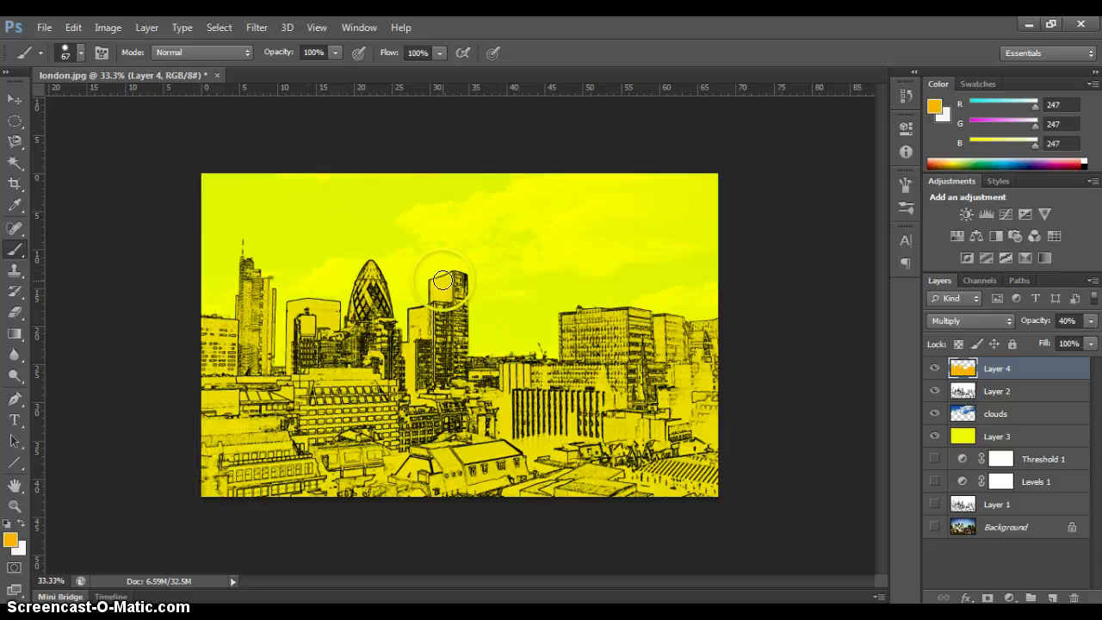
{"action": "left_click", "coordinate": [474, 530]}
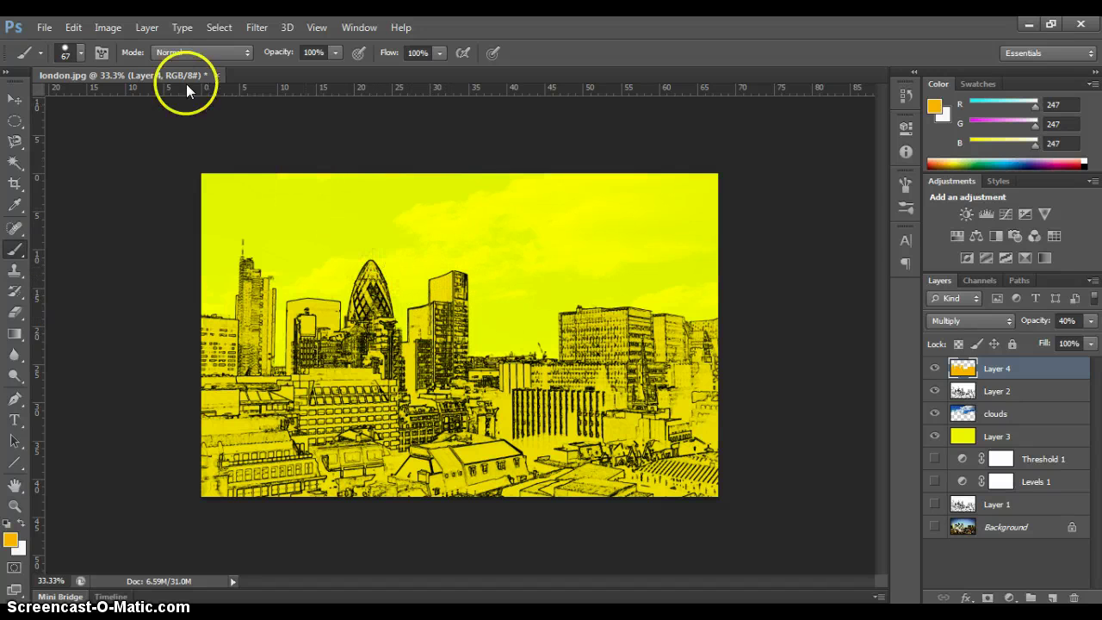
Step: Add a Vibrance adjustment layer above Layer 4 with Vibrance +100 and Saturation +100
{"action": "left_click", "coordinate": [146, 28]}
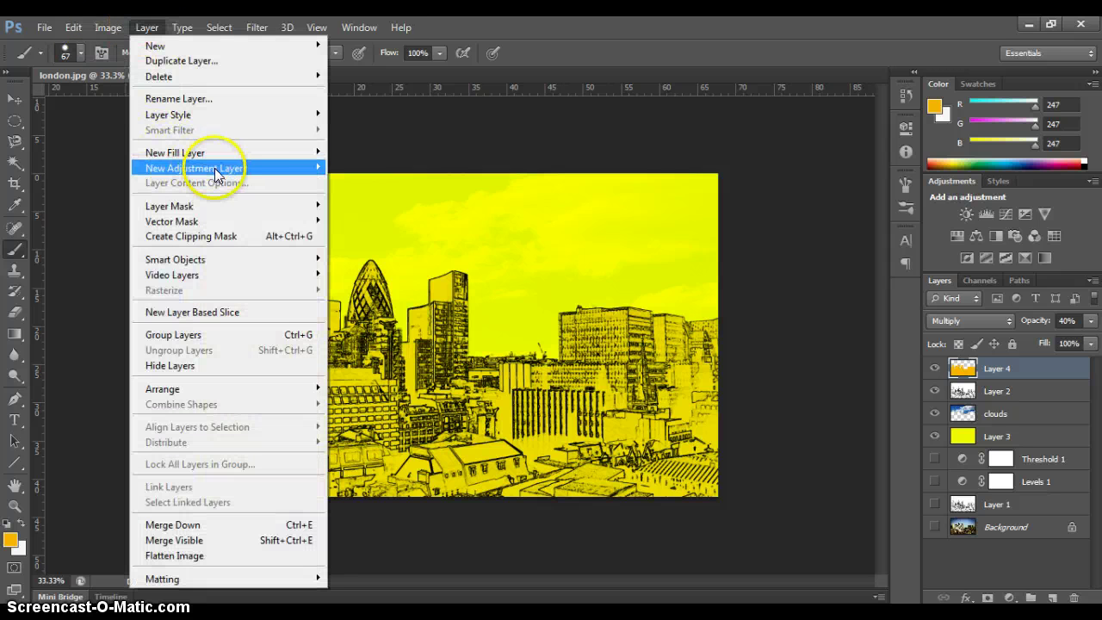
{"action": "mouse_move", "coordinate": [258, 169]}
{"action": "left_click", "coordinate": [402, 235]}
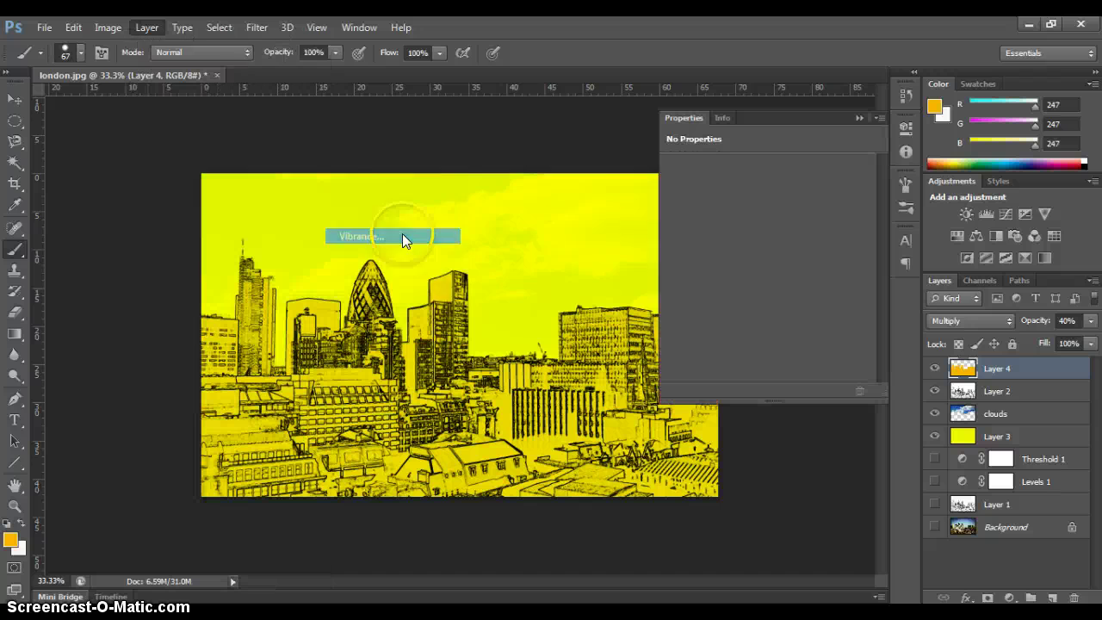
{"action": "left_click", "coordinate": [685, 208]}
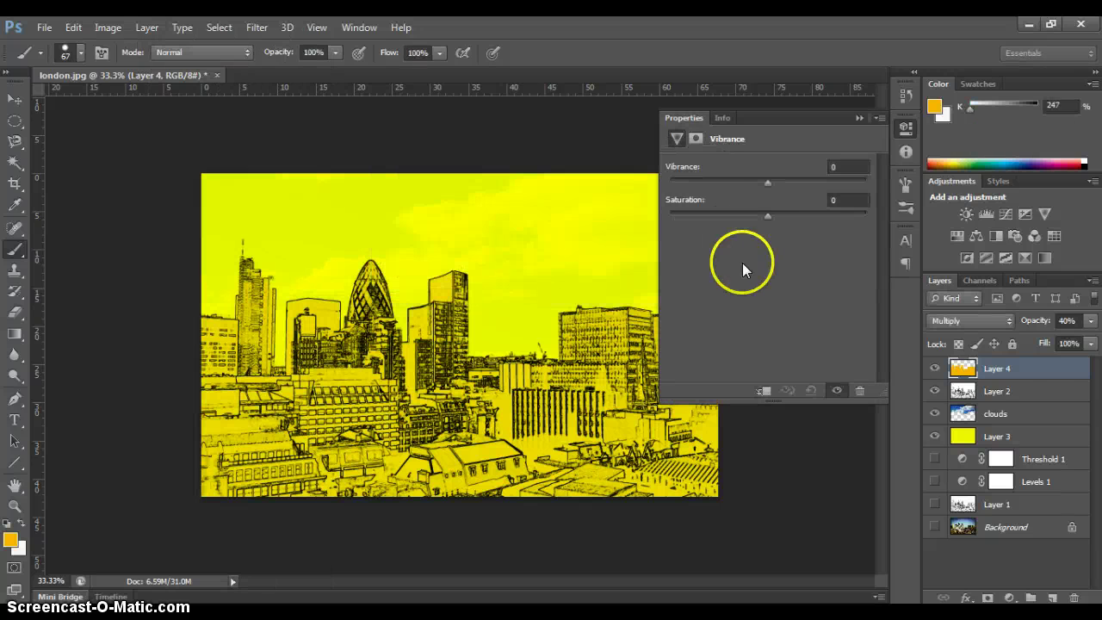
{"action": "left_click_drag", "start_coordinate": [772, 183], "coordinate": [867, 183]}
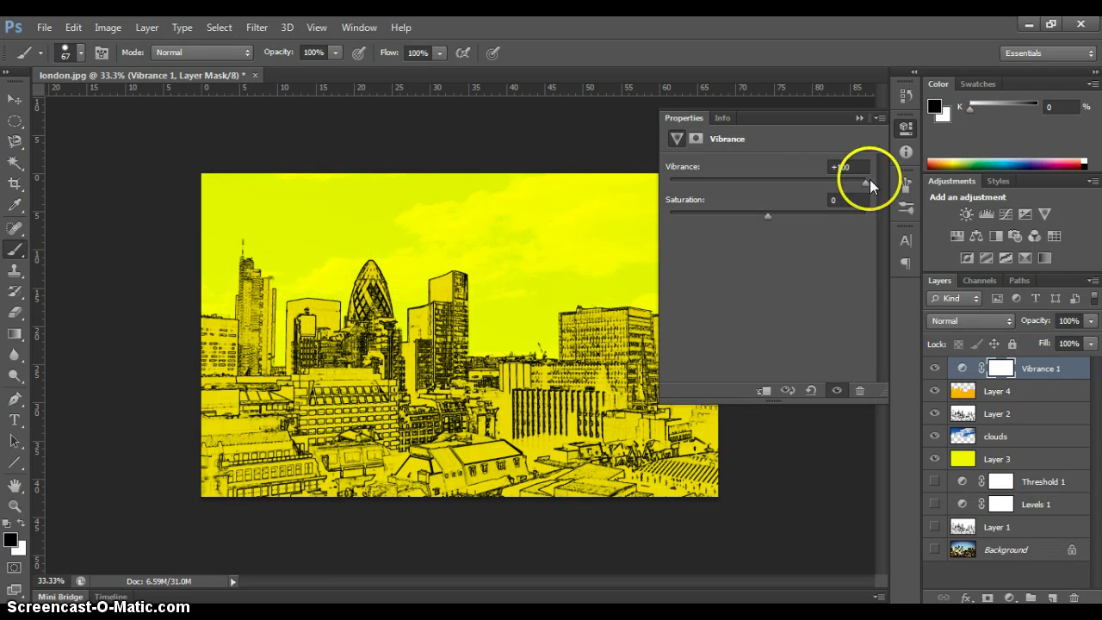
{"action": "left_click_drag", "start_coordinate": [776, 217], "coordinate": [881, 221]}
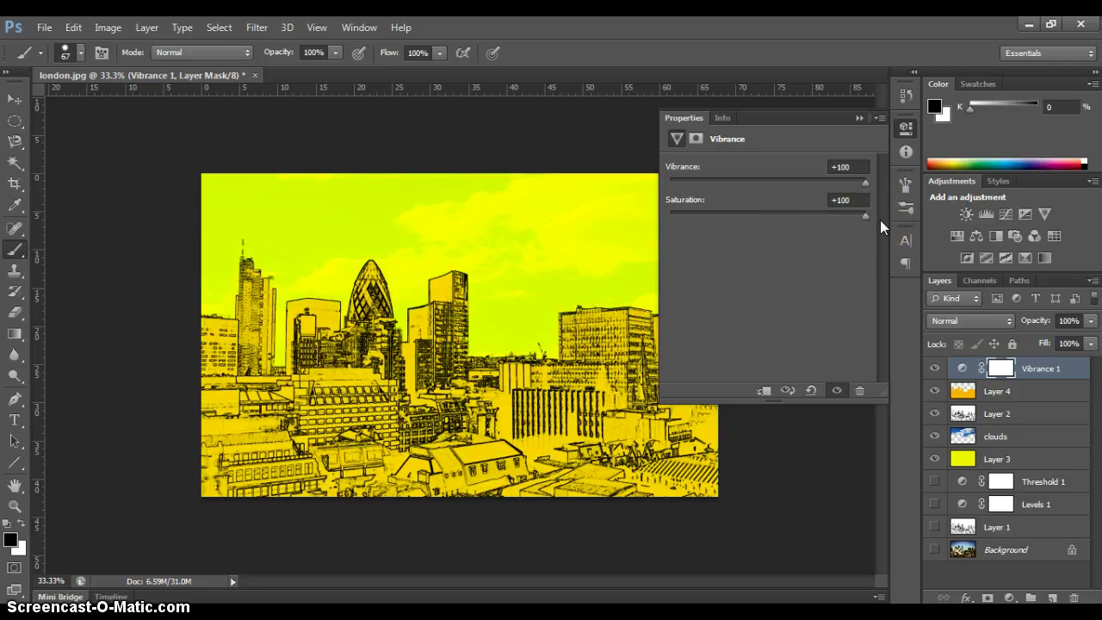
Step: Compare the image with and without the Vibrance adjustment by toggling its visibility, leaving the layer shown
{"action": "left_click", "coordinate": [935, 369]}
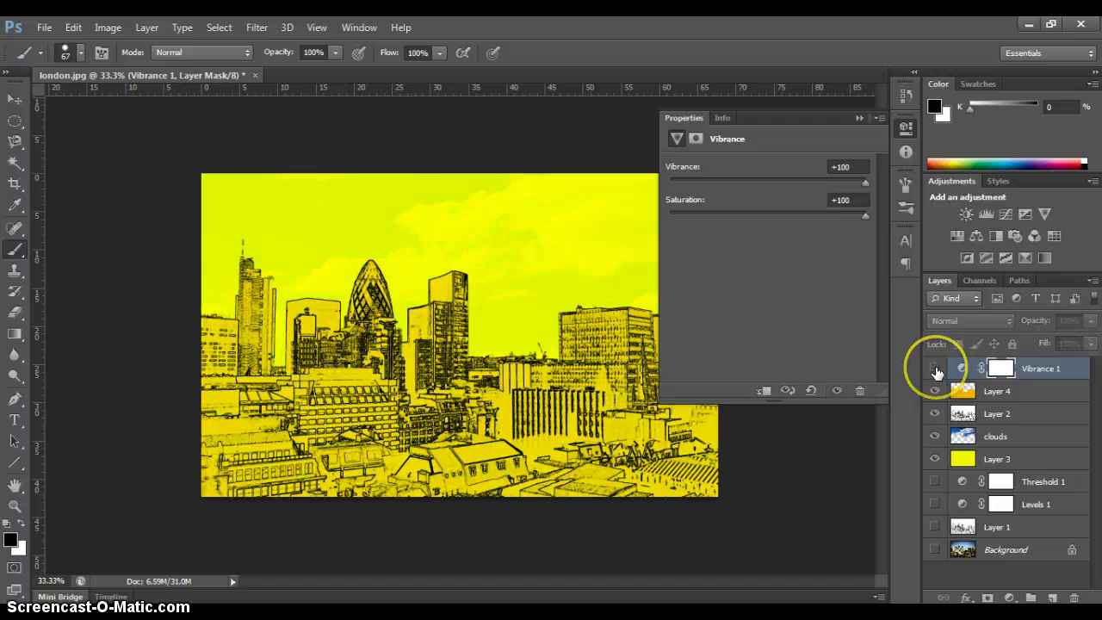
{"action": "left_click", "coordinate": [936, 369]}
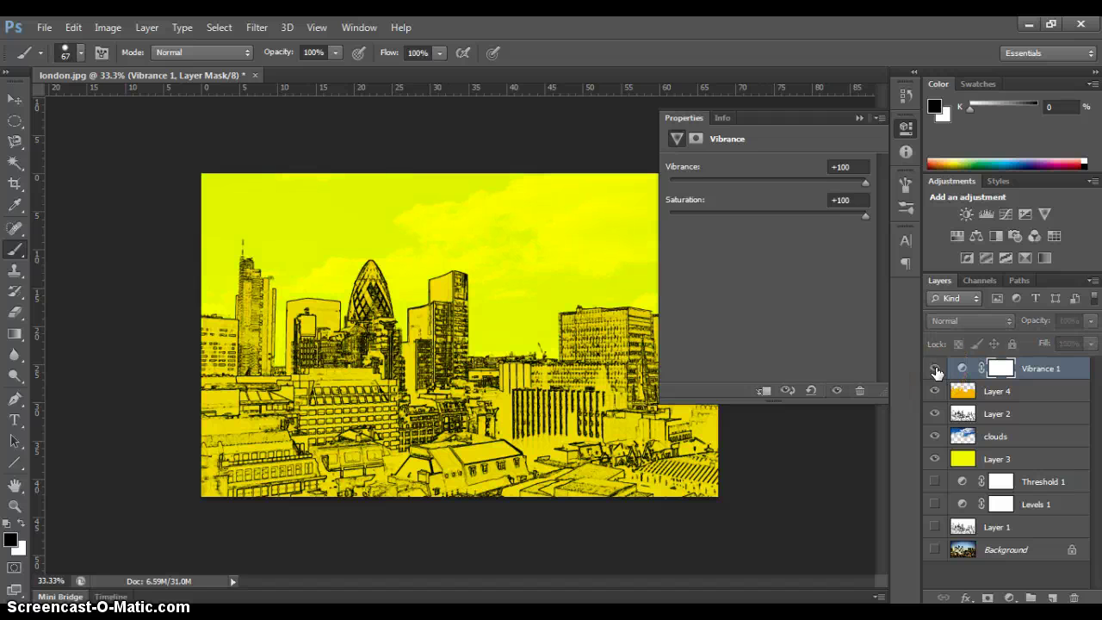
{"action": "left_click", "coordinate": [936, 369]}
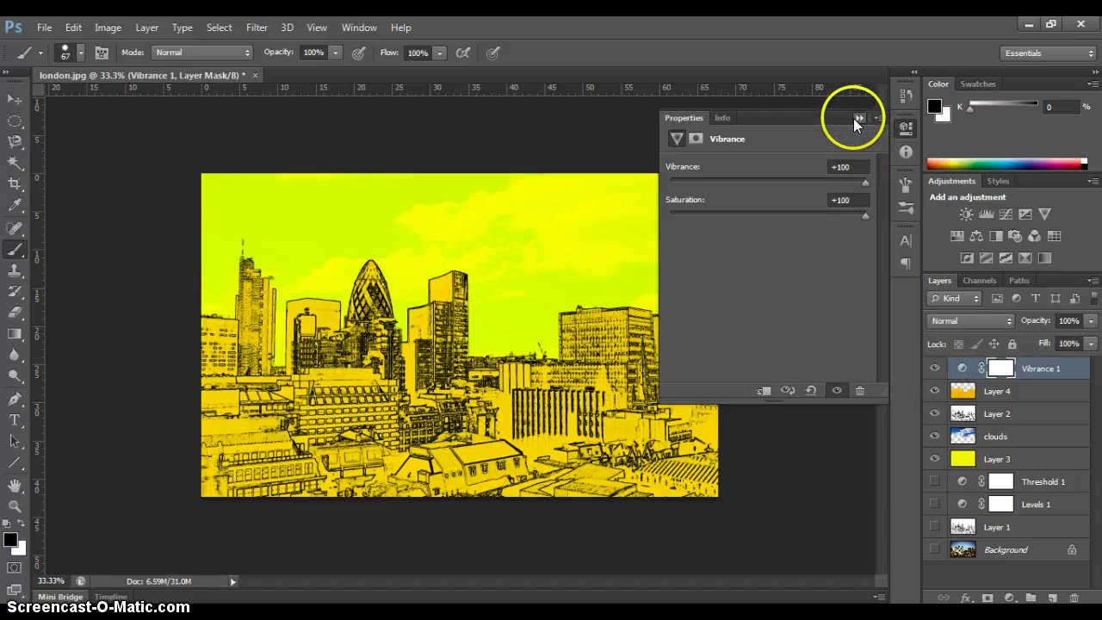
{"action": "left_click", "coordinate": [858, 118]}
{"action": "left_click", "coordinate": [935, 369]}
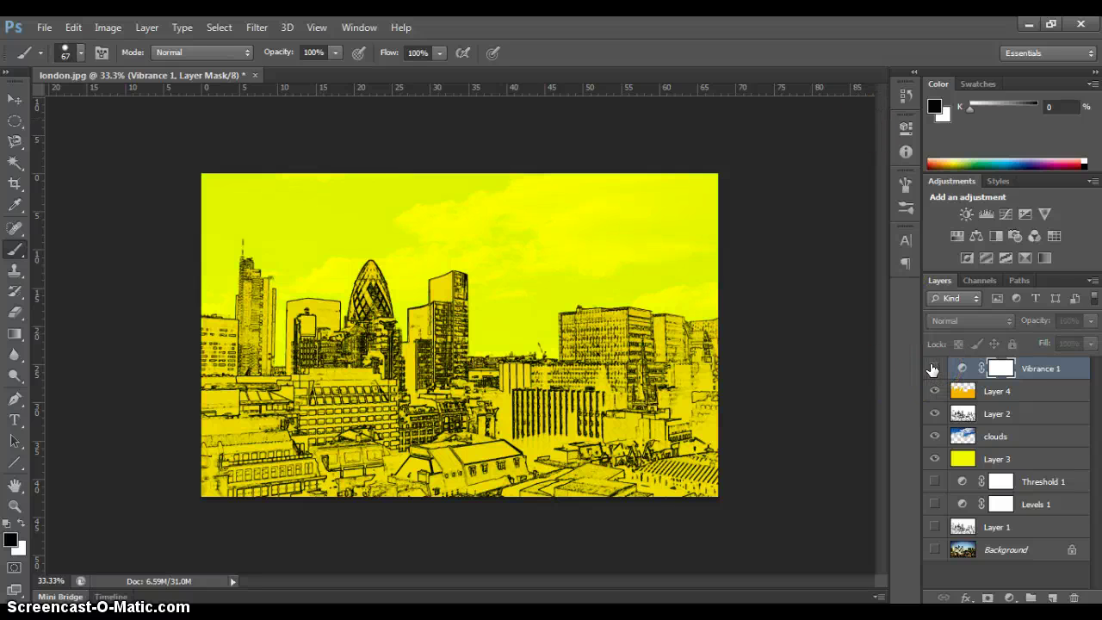
{"action": "left_click", "coordinate": [934, 369]}
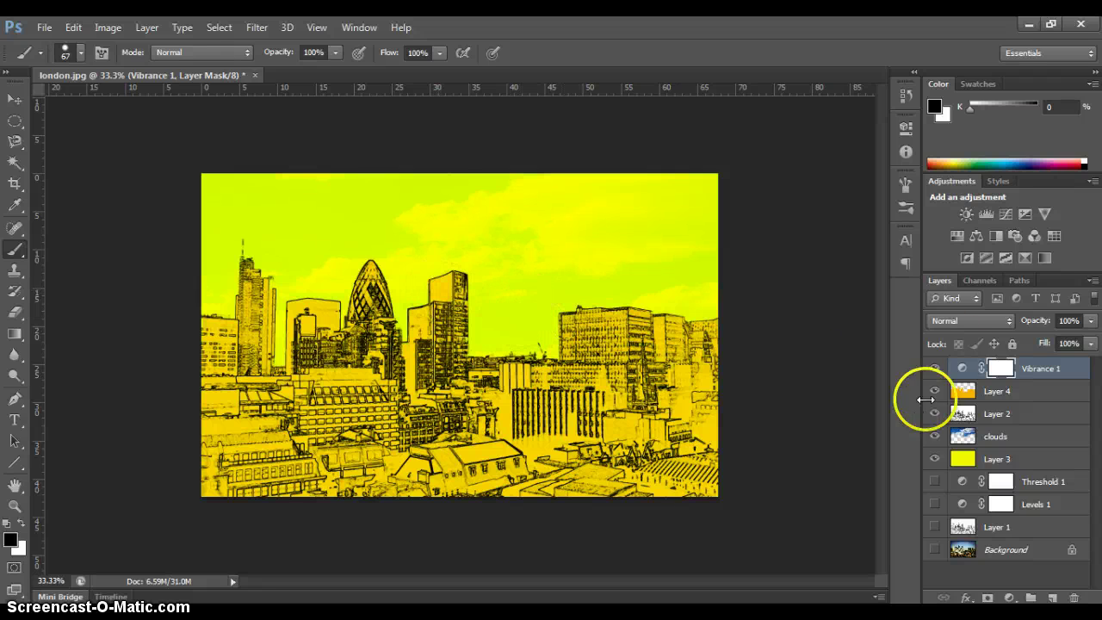
{"action": "left_click", "coordinate": [934, 369]}
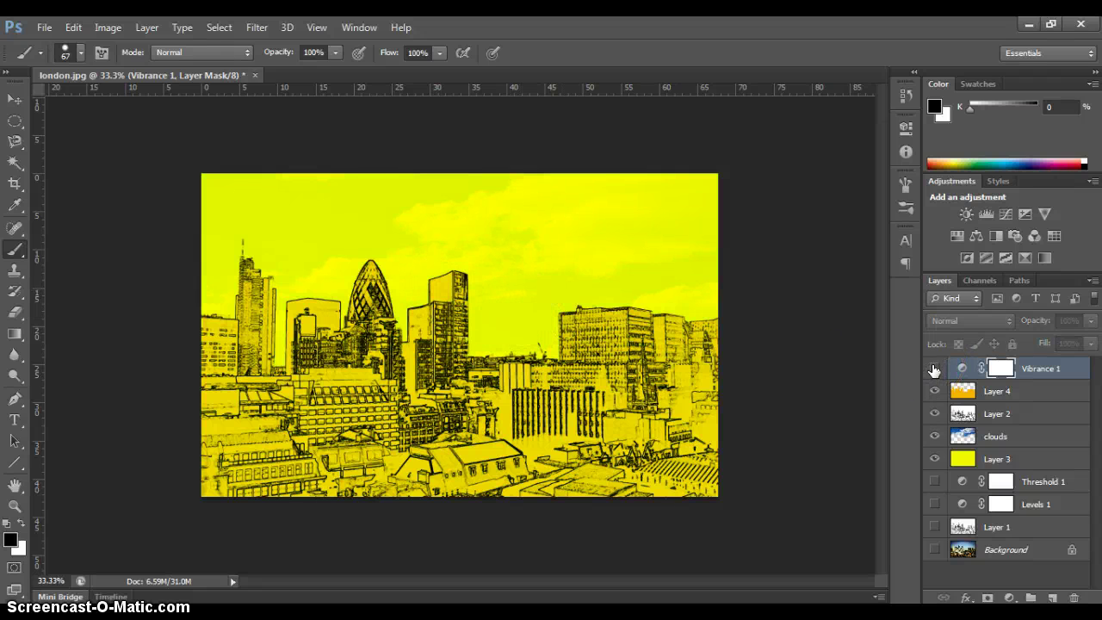
{"action": "left_click", "coordinate": [934, 370]}
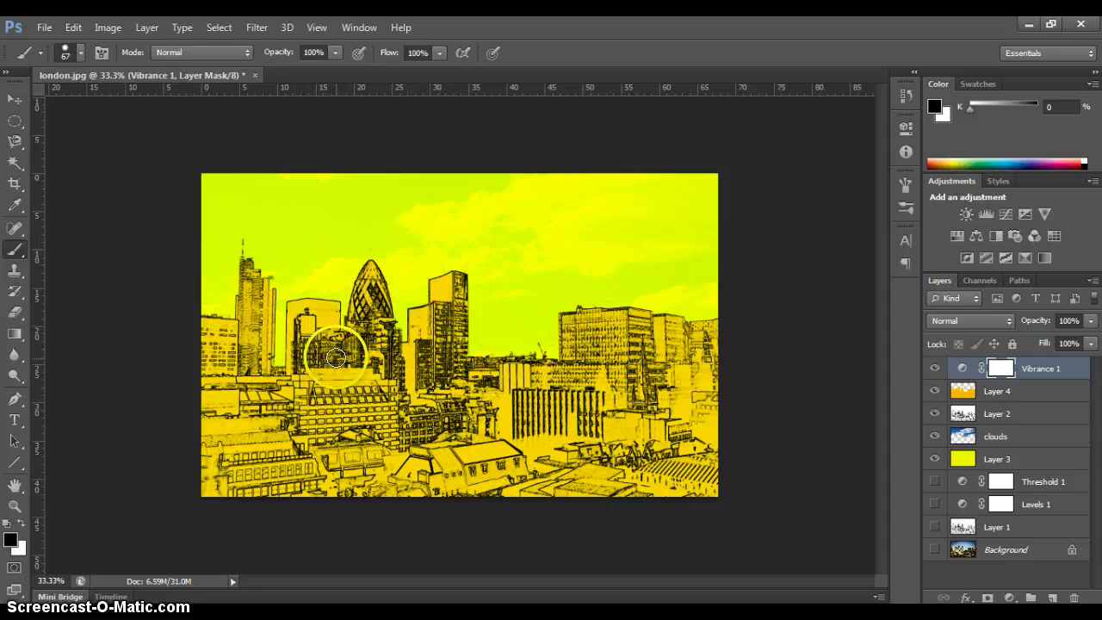
Step: Place the Metal1 texture above the Vibrance adjustment and stretch it to cover the whole canvas
{"action": "left_click", "coordinate": [43, 29]}
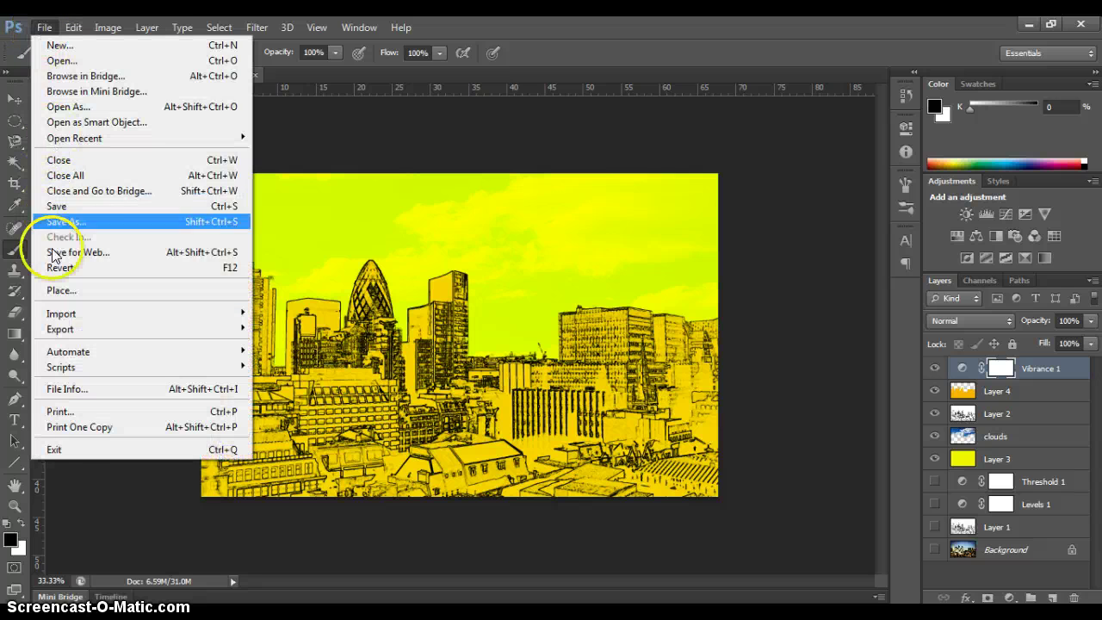
{"action": "left_click", "coordinate": [67, 290]}
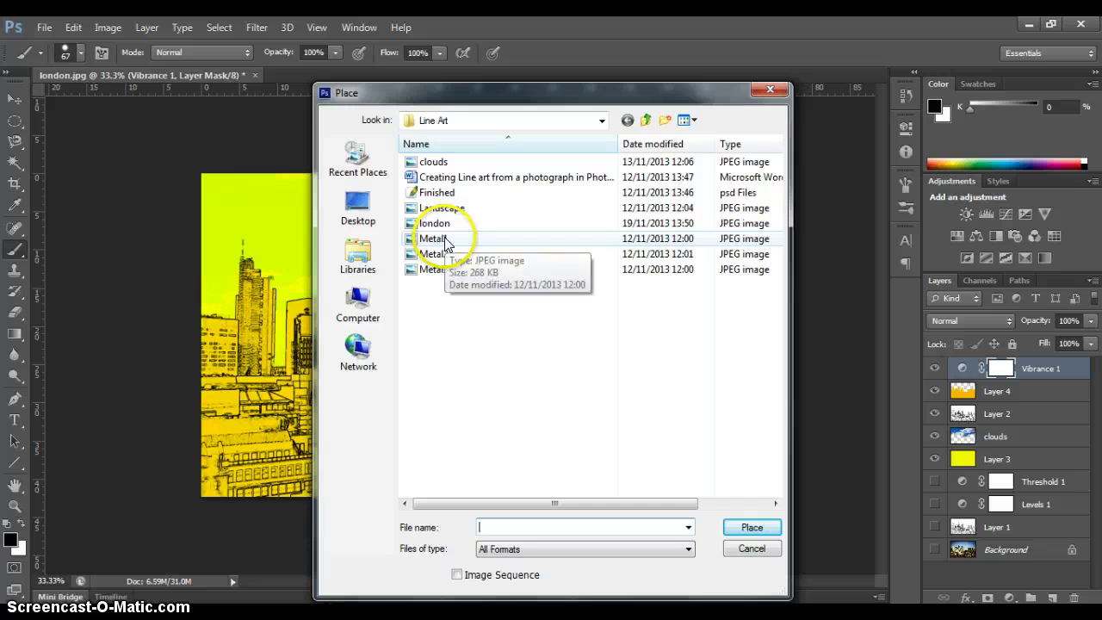
{"action": "double_click", "coordinate": [444, 240]}
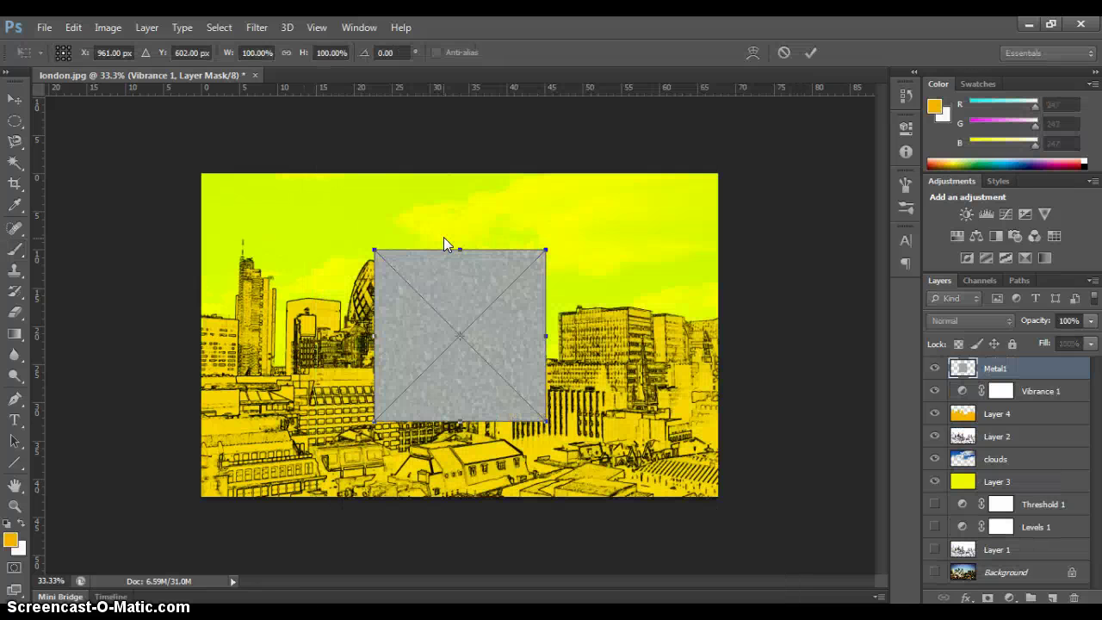
{"action": "left_click_drag", "start_coordinate": [470, 323], "coordinate": [352, 273]}
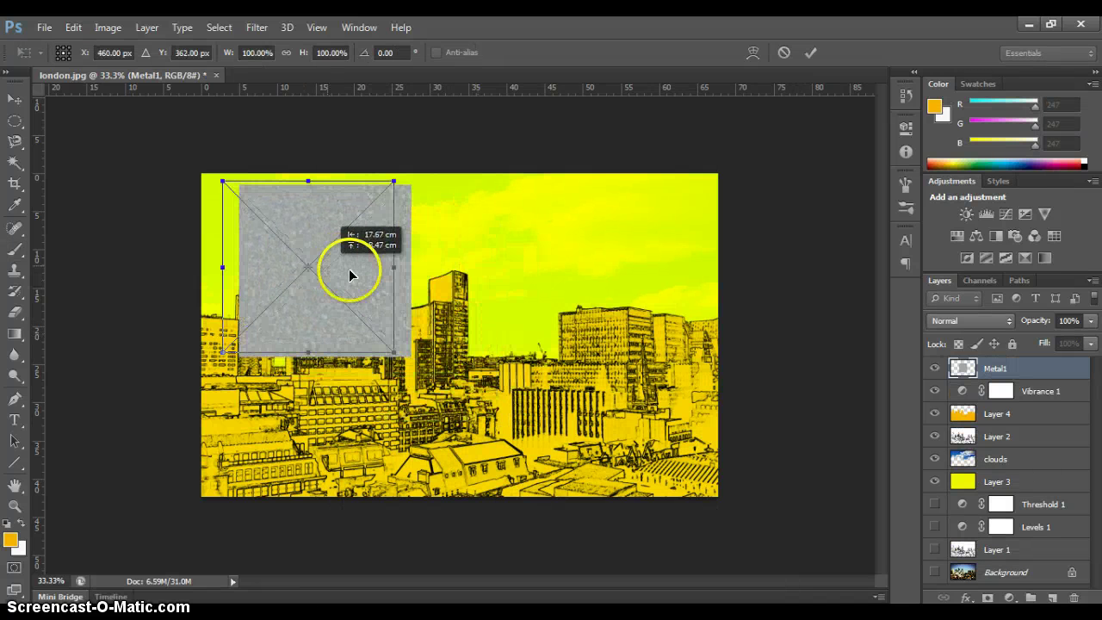
{"action": "left_click_drag", "start_coordinate": [374, 346], "coordinate": [719, 495]}
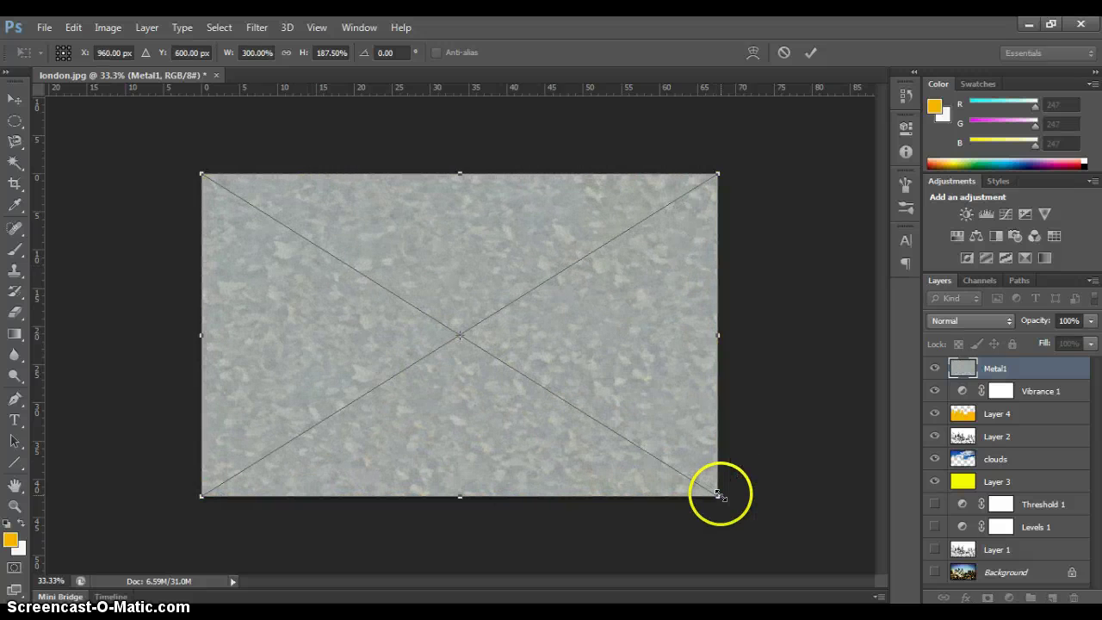
{"action": "key", "text": "Return"}
{"action": "key", "text": "b"}
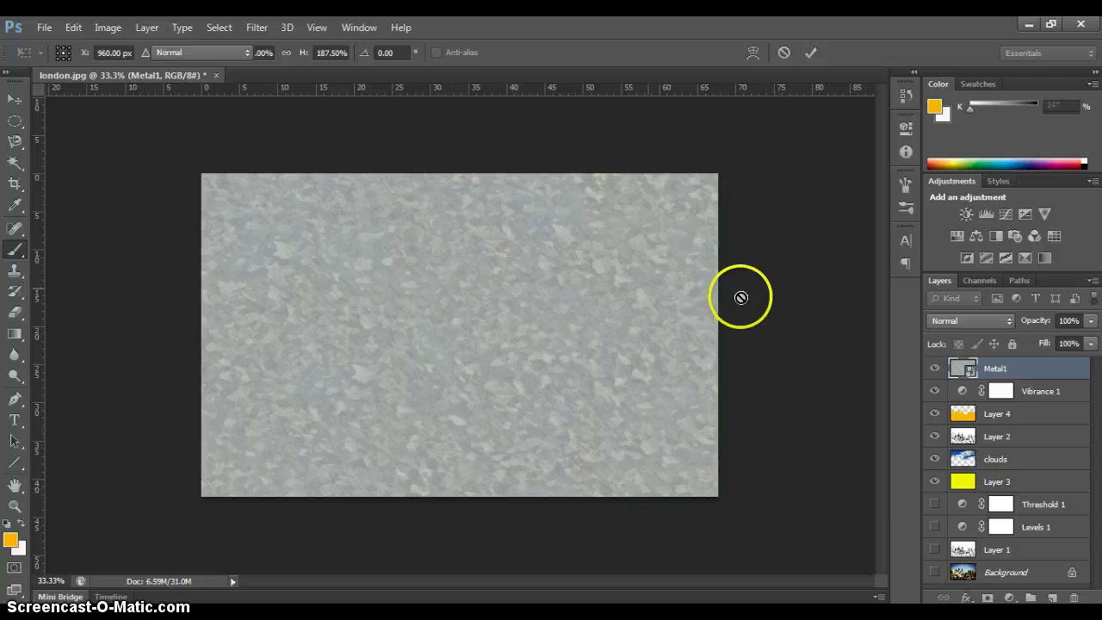
Step: Try Overlay on the Metal1 layer, then set its blend mode to Multiply and its opacity to 50%
{"action": "left_click", "coordinate": [971, 319]}
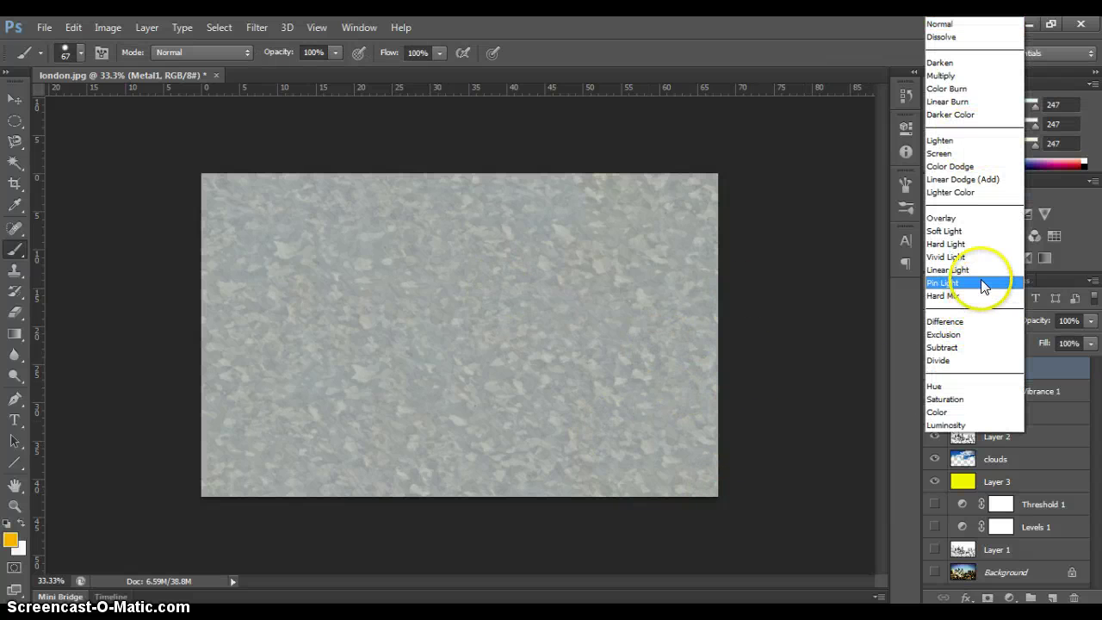
{"action": "left_click", "coordinate": [957, 217]}
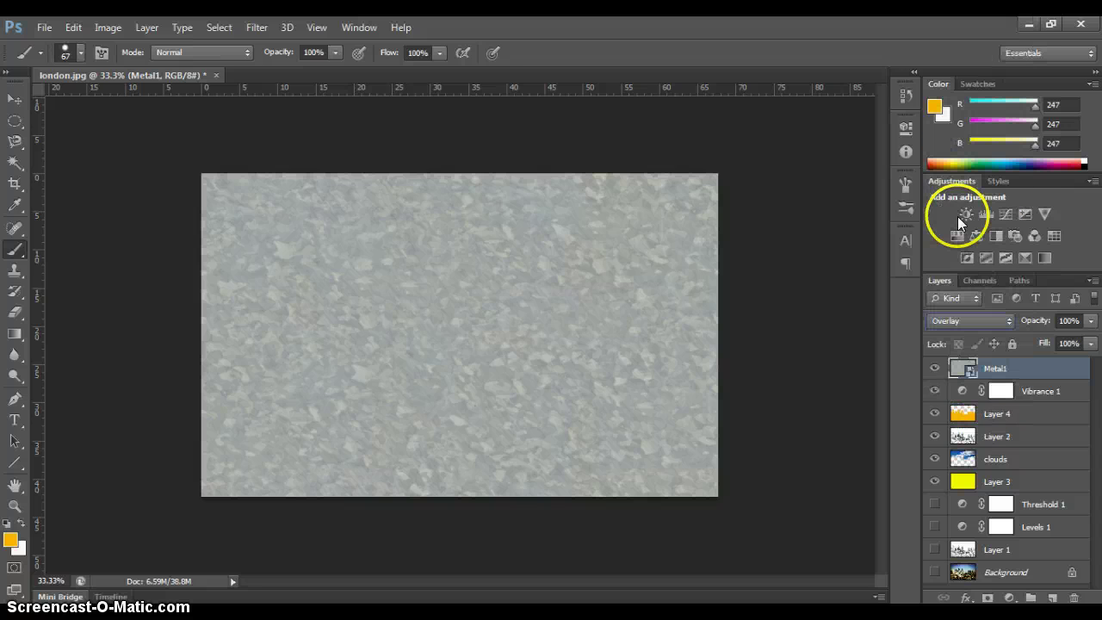
{"action": "left_click", "coordinate": [1010, 323]}
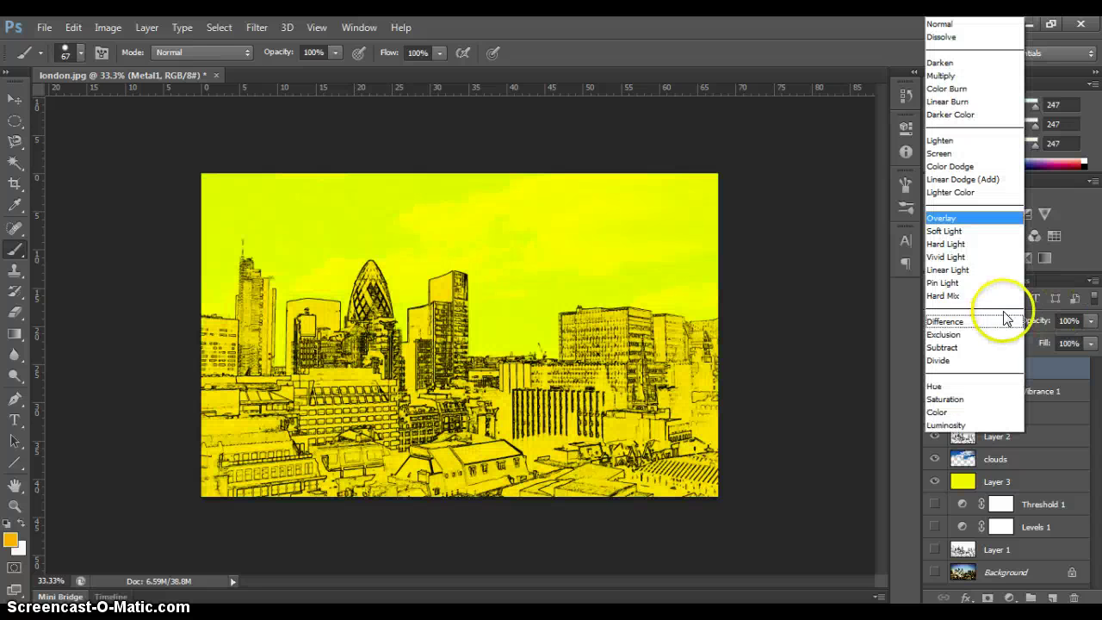
{"action": "left_click", "coordinate": [987, 76]}
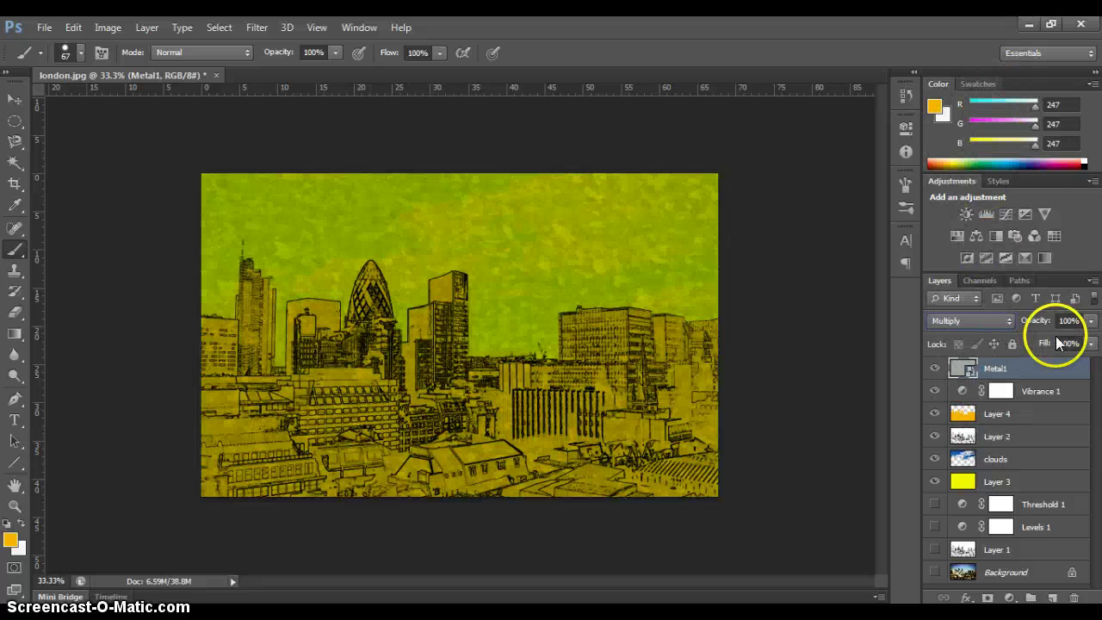
{"action": "left_click", "coordinate": [1090, 321]}
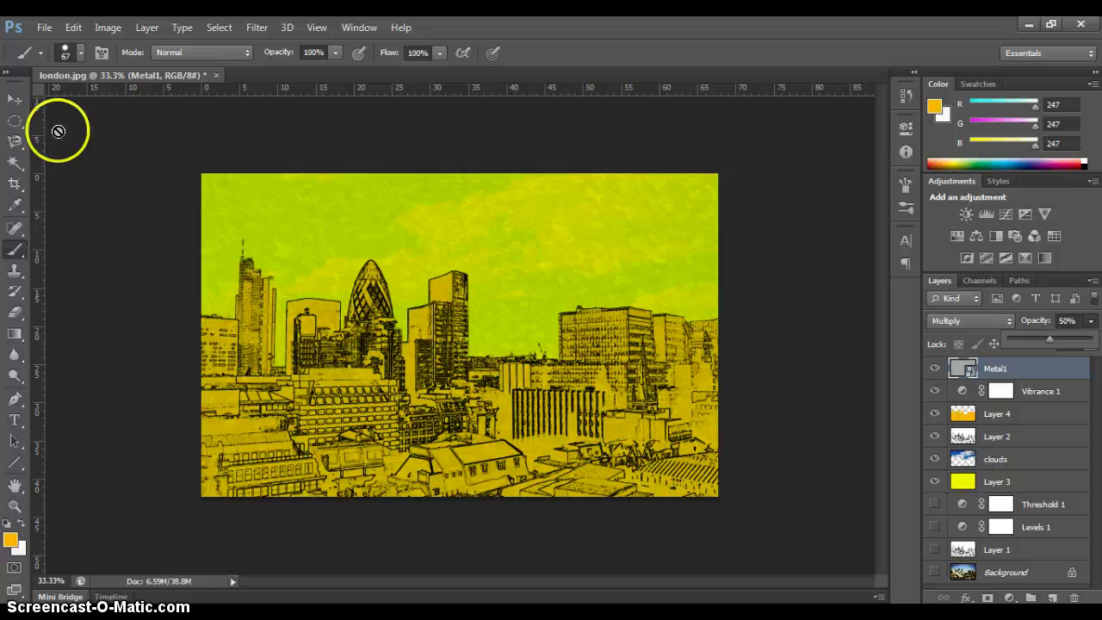
Step: Place the Metal2 texture stretched over the whole canvas, with its blend mode set to Multiply and opacity to 50%
{"action": "left_click", "coordinate": [43, 32]}
{"action": "left_click", "coordinate": [43, 31]}
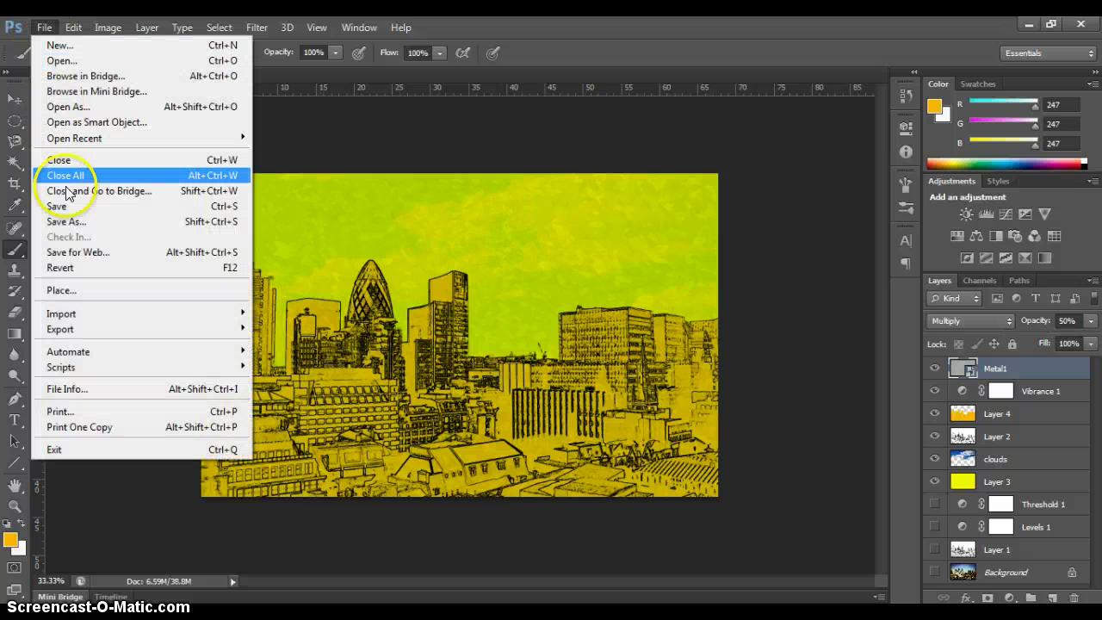
{"action": "left_click", "coordinate": [91, 289]}
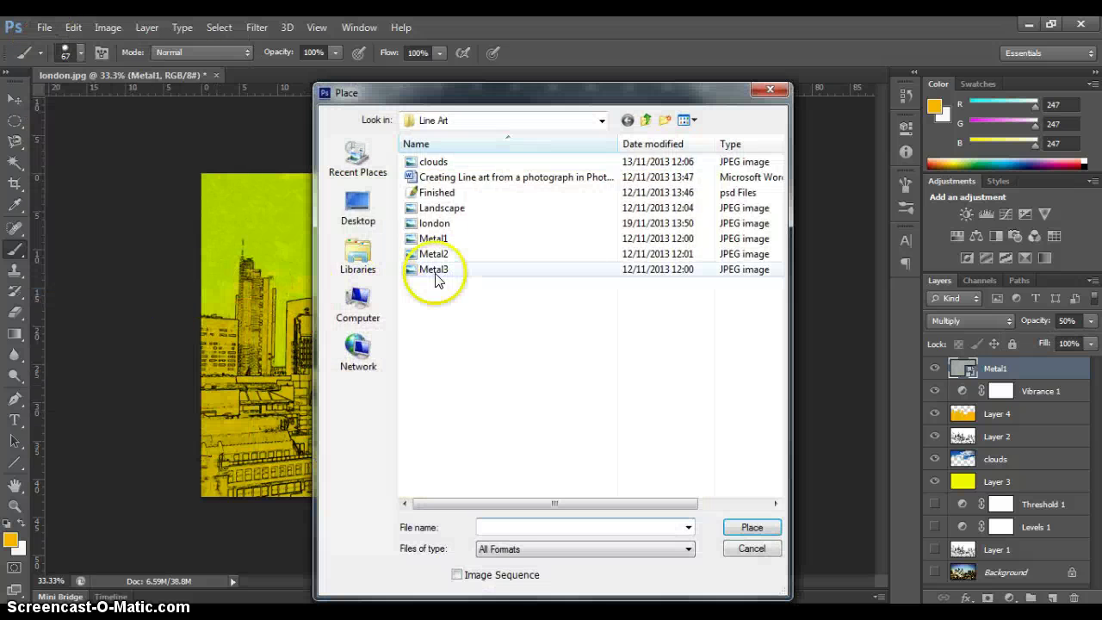
{"action": "double_click", "coordinate": [434, 254]}
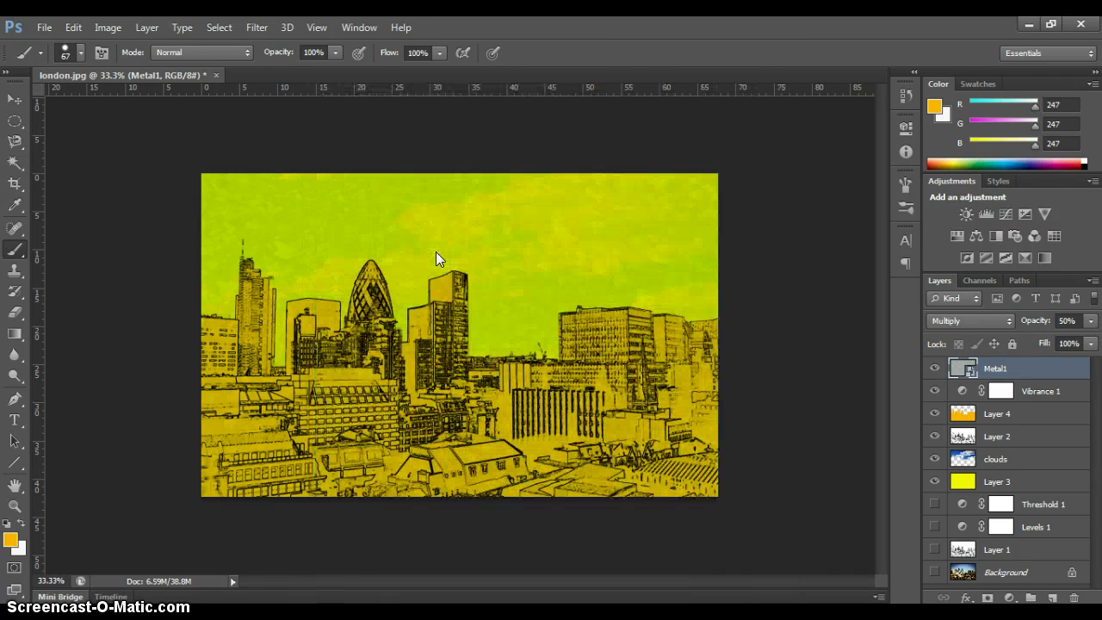
{"action": "left_click", "coordinate": [452, 330]}
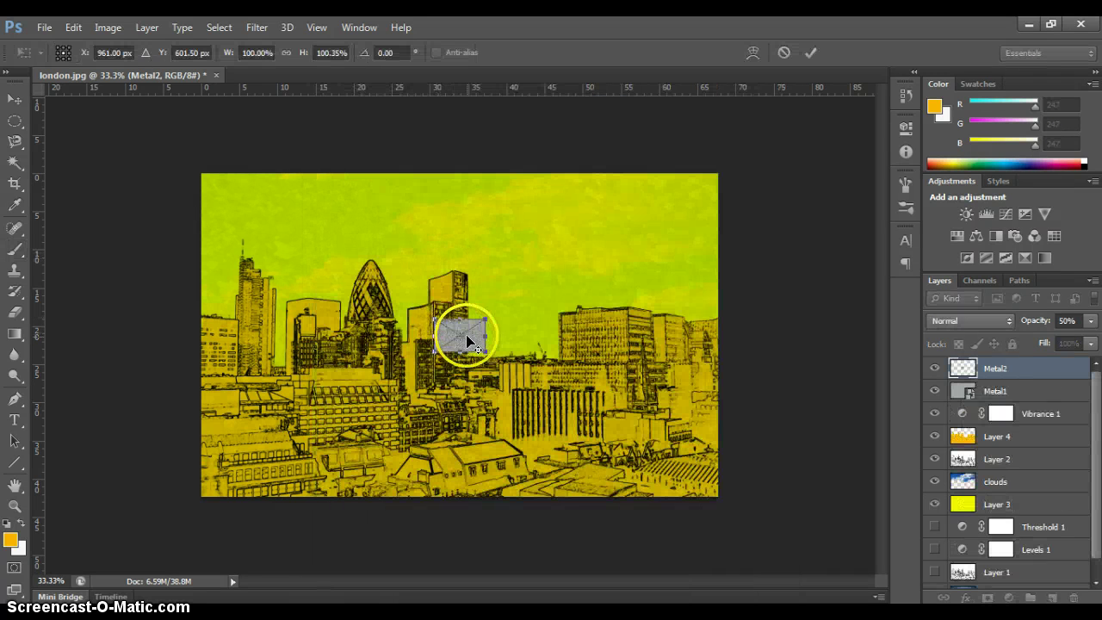
{"action": "mouse_move", "coordinate": [466, 338]}
{"action": "left_mouse_down"}
{"action": "mouse_move", "coordinate": [295, 213]}
{"action": "mouse_move", "coordinate": [232, 193]}
{"action": "mouse_move", "coordinate": [519, 396]}
{"action": "mouse_move", "coordinate": [724, 495]}
{"action": "mouse_move", "coordinate": [715, 498]}
{"action": "left_mouse_up"}
{"action": "key", "text": "shift+alt+m"}
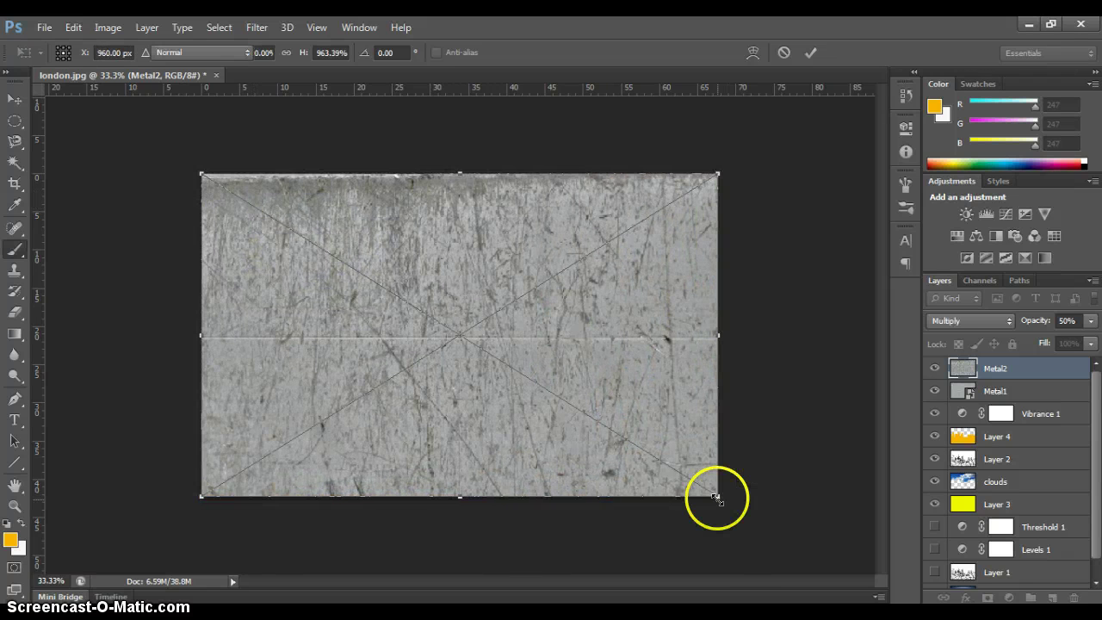
{"action": "key", "text": "Return"}
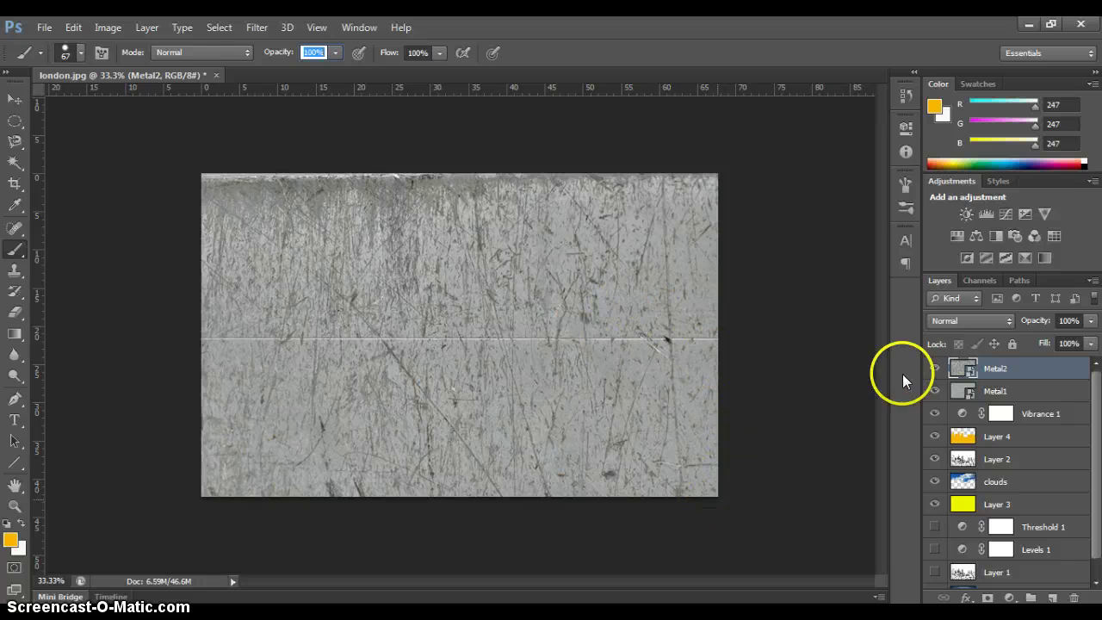
{"action": "left_click", "coordinate": [995, 321]}
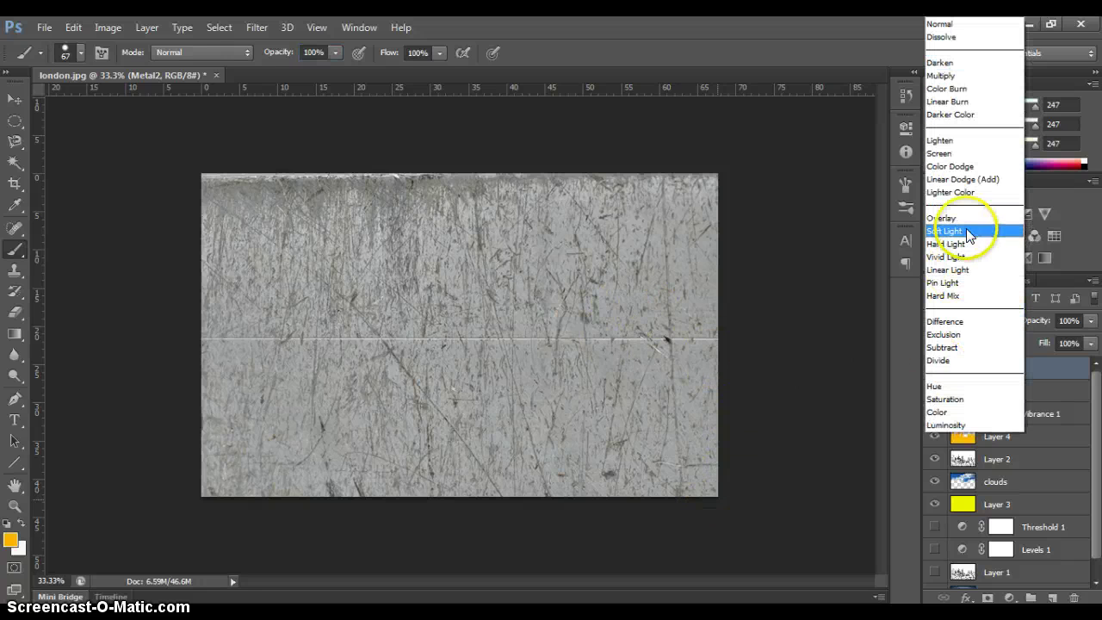
{"action": "left_click", "coordinate": [1090, 320]}
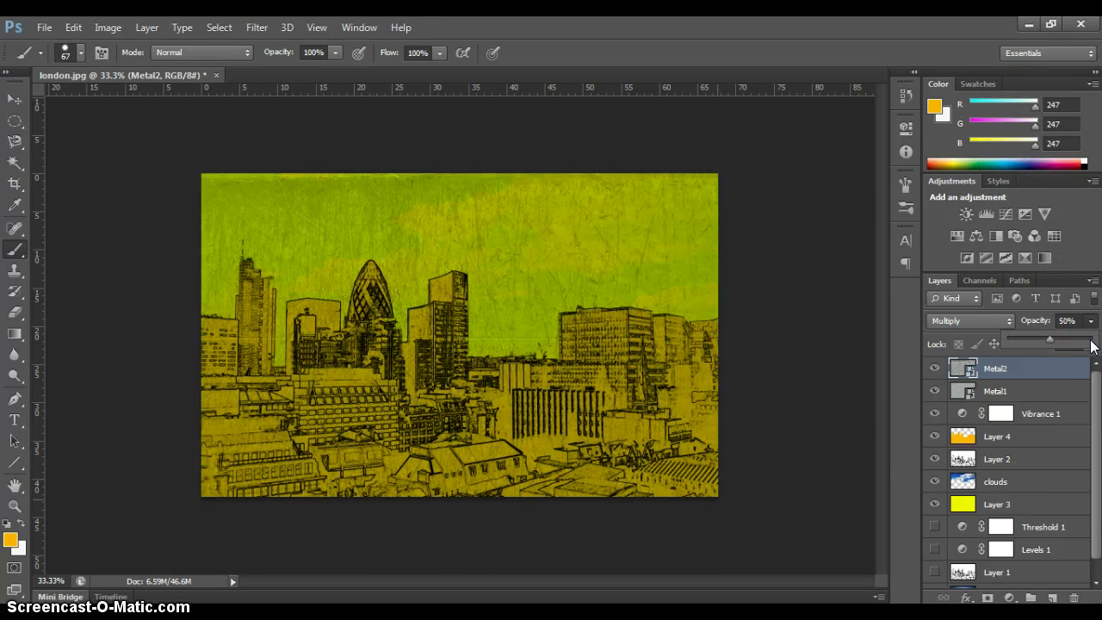
Step: Place the Metal3 texture above Metal2 and stretch it to cover the whole canvas
{"action": "left_click", "coordinate": [44, 27]}
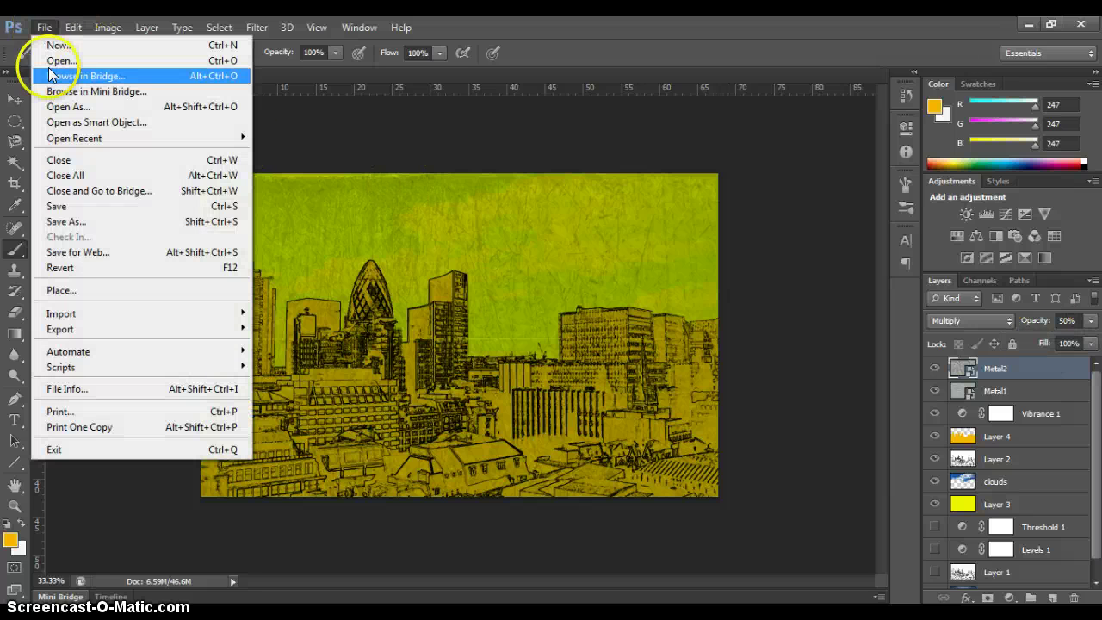
{"action": "left_click", "coordinate": [107, 291]}
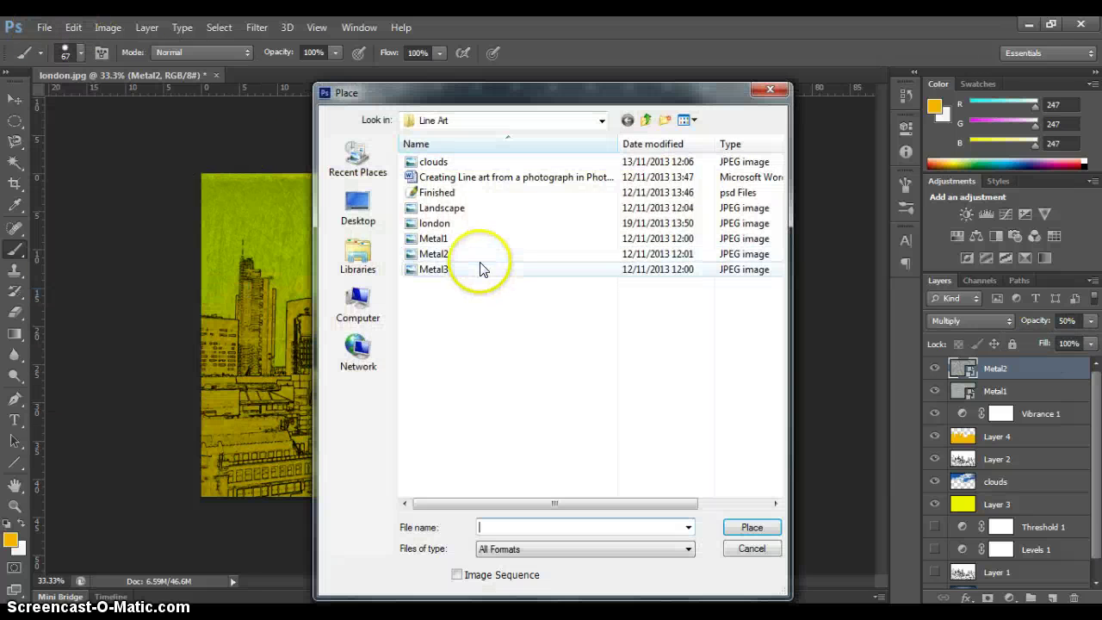
{"action": "left_click", "coordinate": [437, 273]}
{"action": "double_click", "coordinate": [436, 274]}
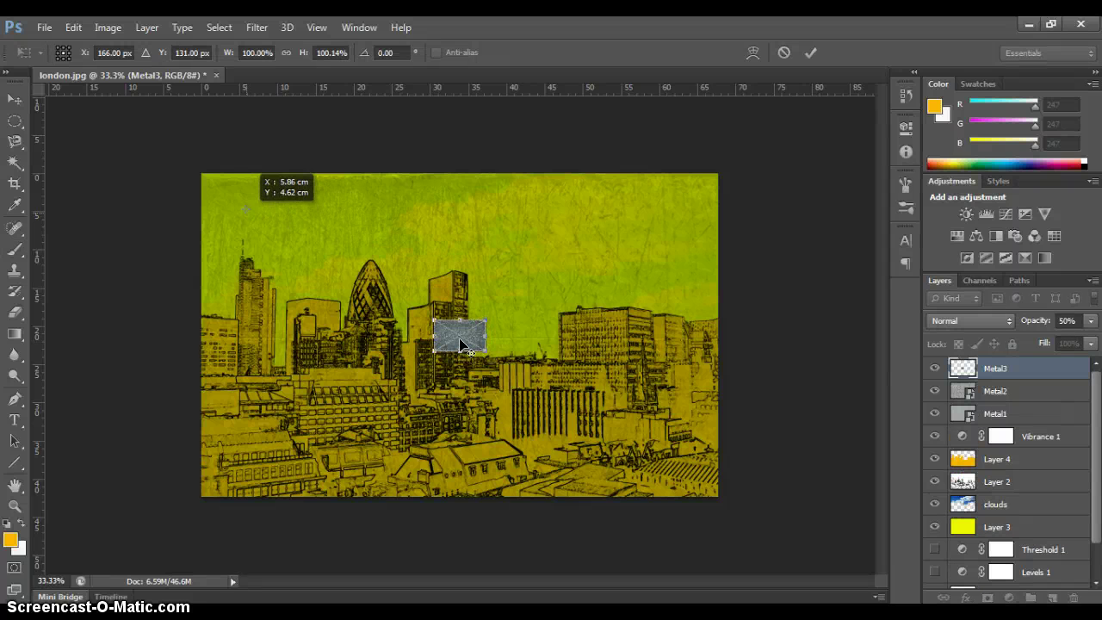
{"action": "left_click_drag", "start_coordinate": [462, 344], "coordinate": [715, 497]}
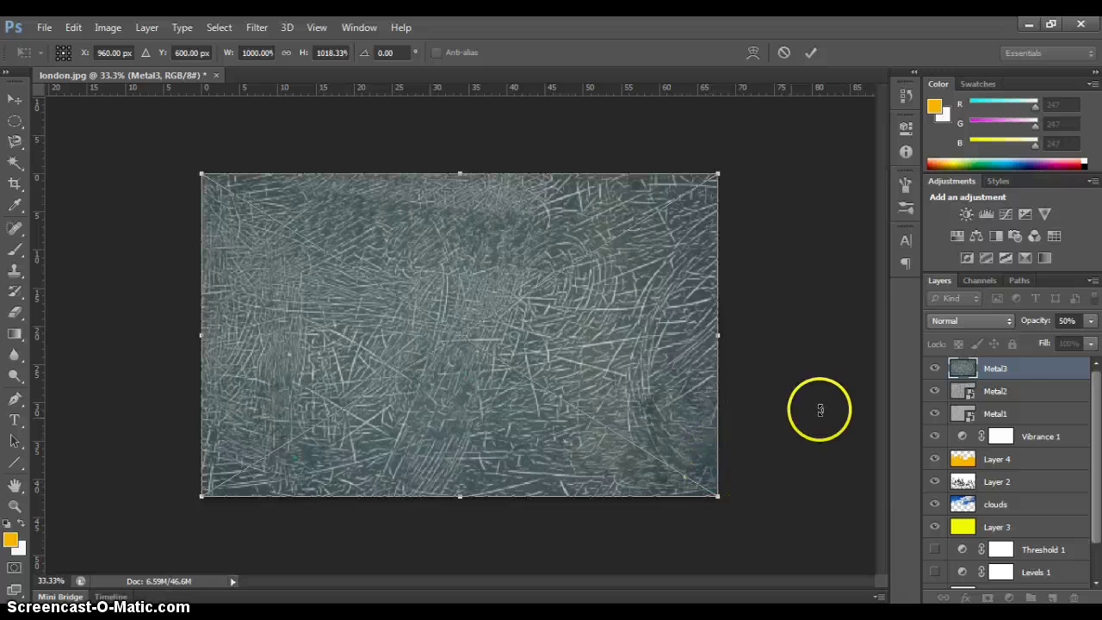
Step: Set the Metal3 layer's blend mode to Multiply, commit its placement and set its opacity to 50%
{"action": "left_click", "coordinate": [947, 320]}
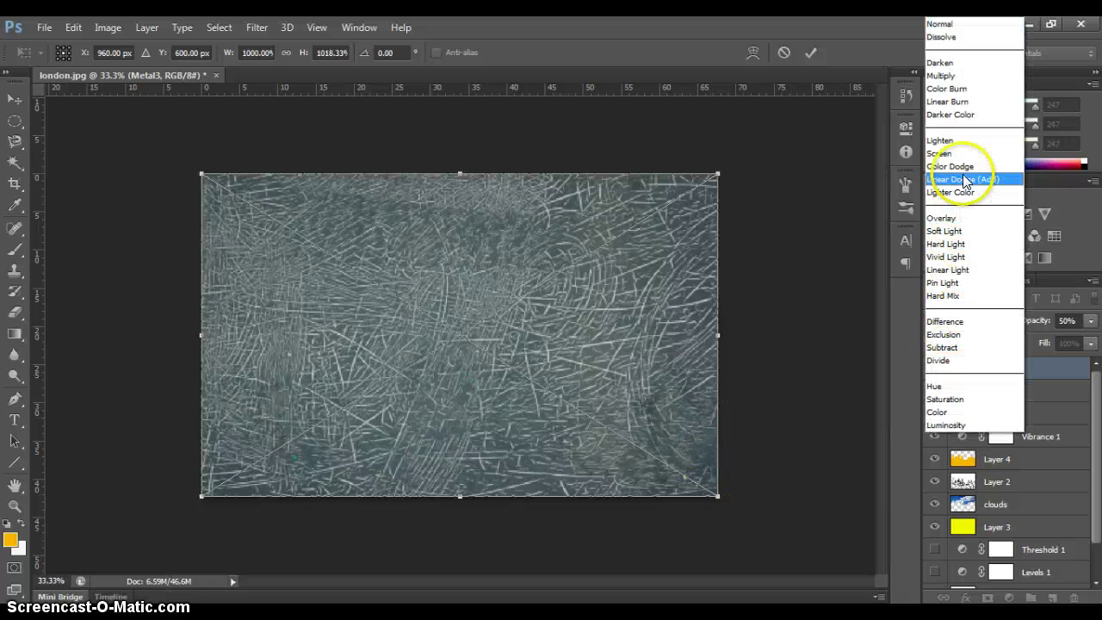
{"action": "left_click", "coordinate": [962, 77]}
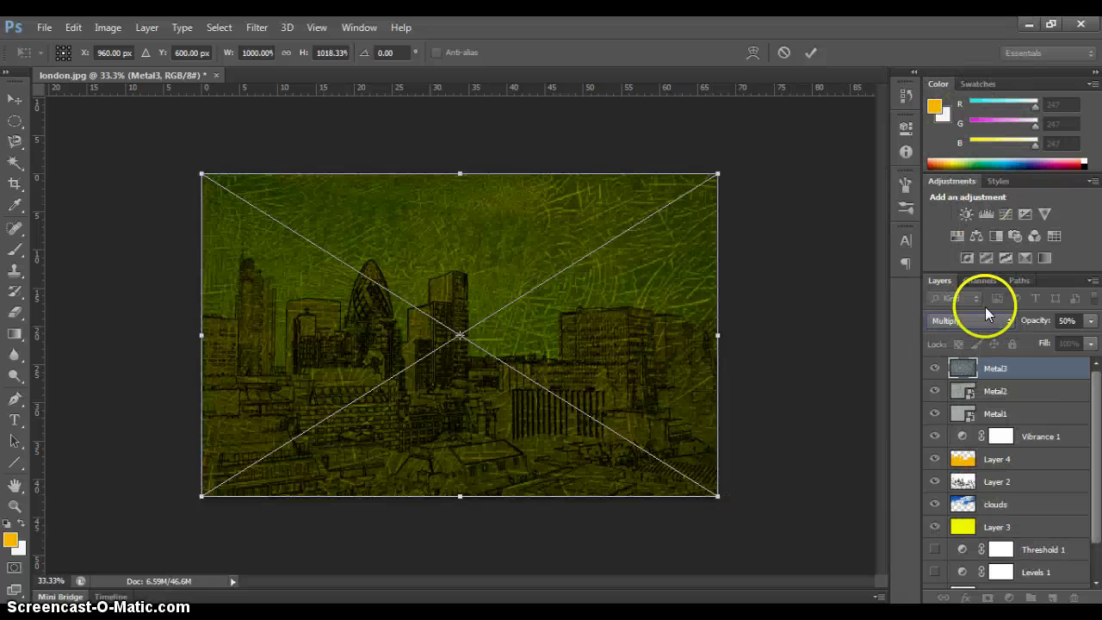
{"action": "left_click", "coordinate": [1090, 324]}
{"action": "left_click", "coordinate": [1042, 369]}
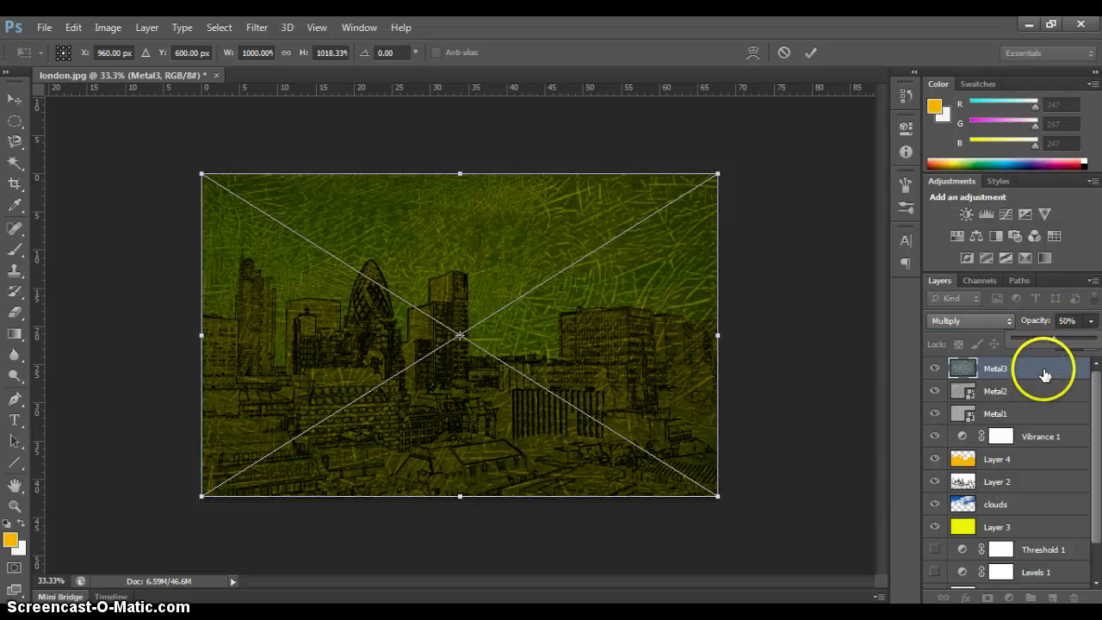
{"action": "key", "text": "b"}
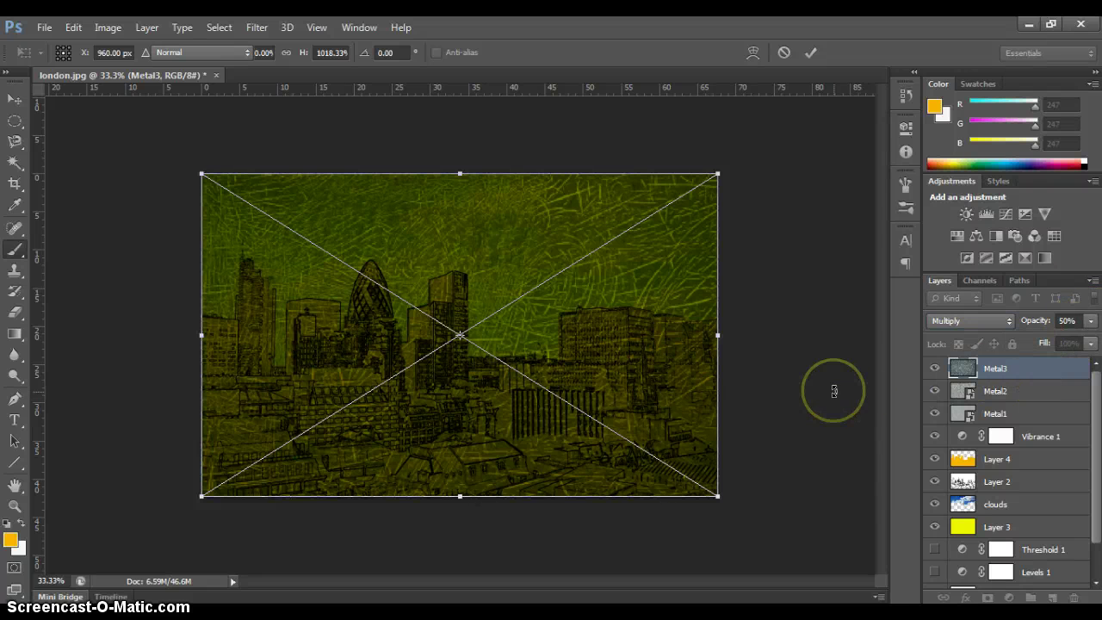
{"action": "key", "text": "Return"}
{"action": "left_click", "coordinate": [14, 98]}
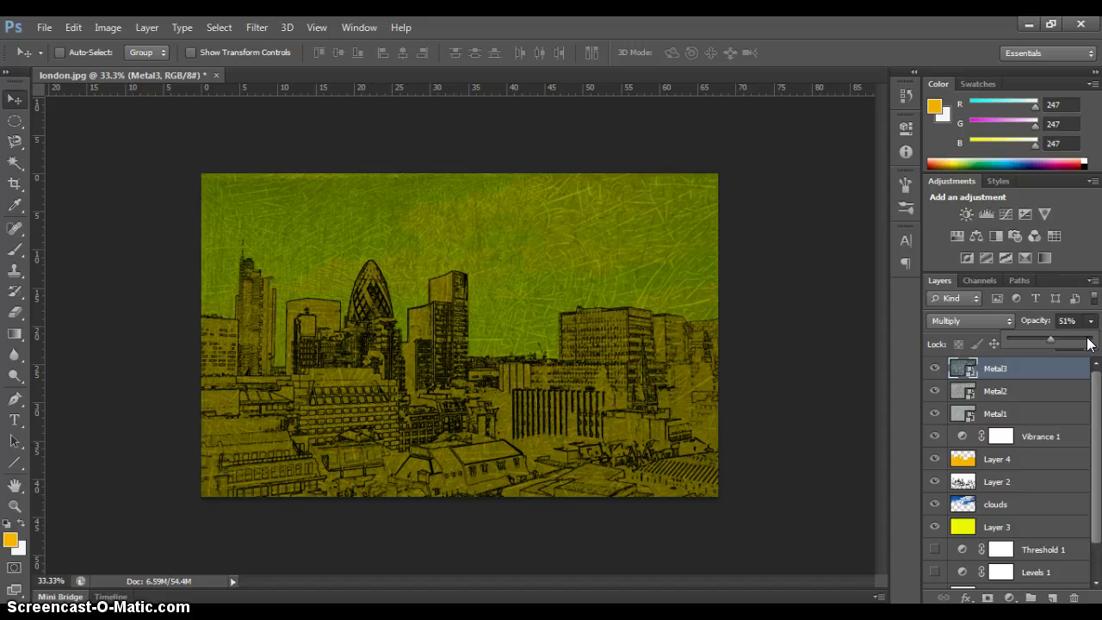
{"action": "left_click", "coordinate": [843, 348]}
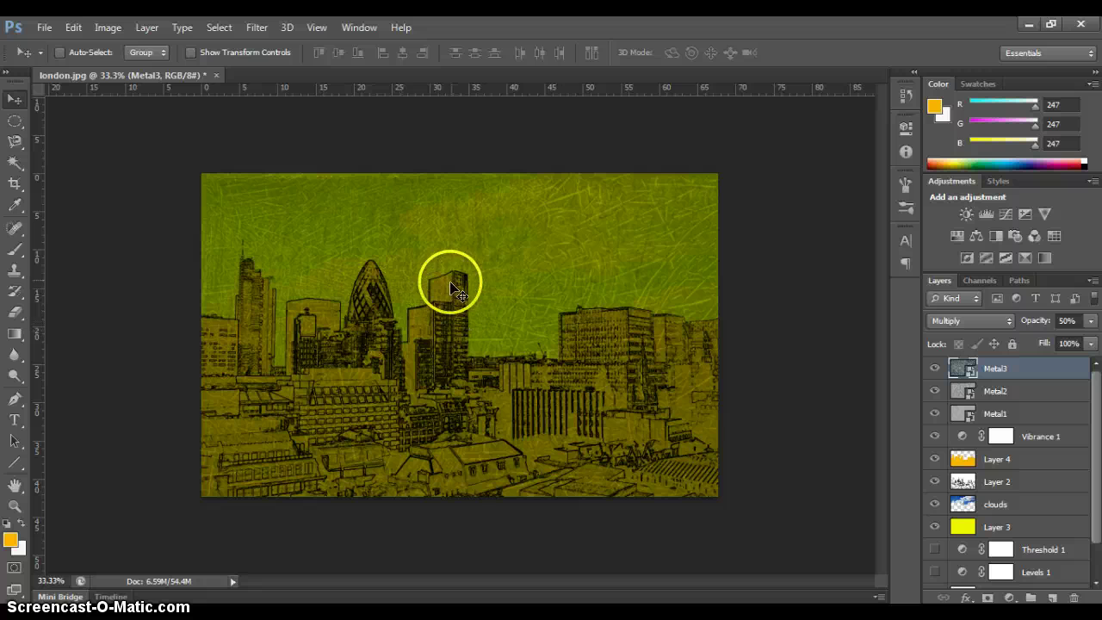
Step: Add a Brightness/Contrast adjustment layer above Metal3 with Brightness 58 and Contrast -11
{"action": "left_click", "coordinate": [109, 26]}
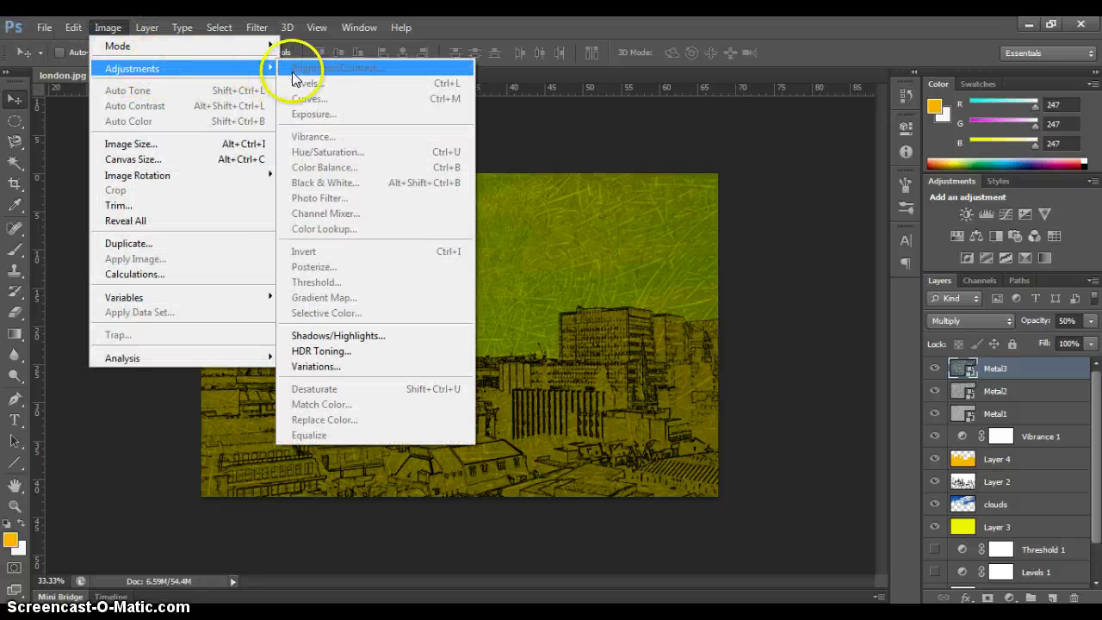
{"action": "left_click", "coordinate": [166, 33]}
{"action": "left_click", "coordinate": [160, 28]}
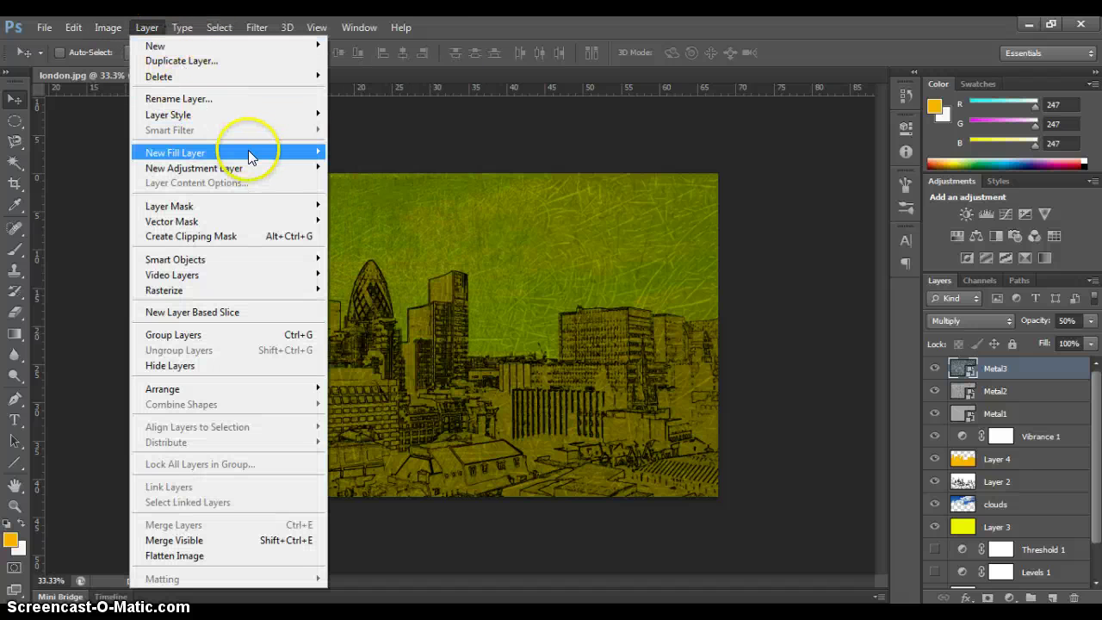
{"action": "mouse_move", "coordinate": [257, 168]}
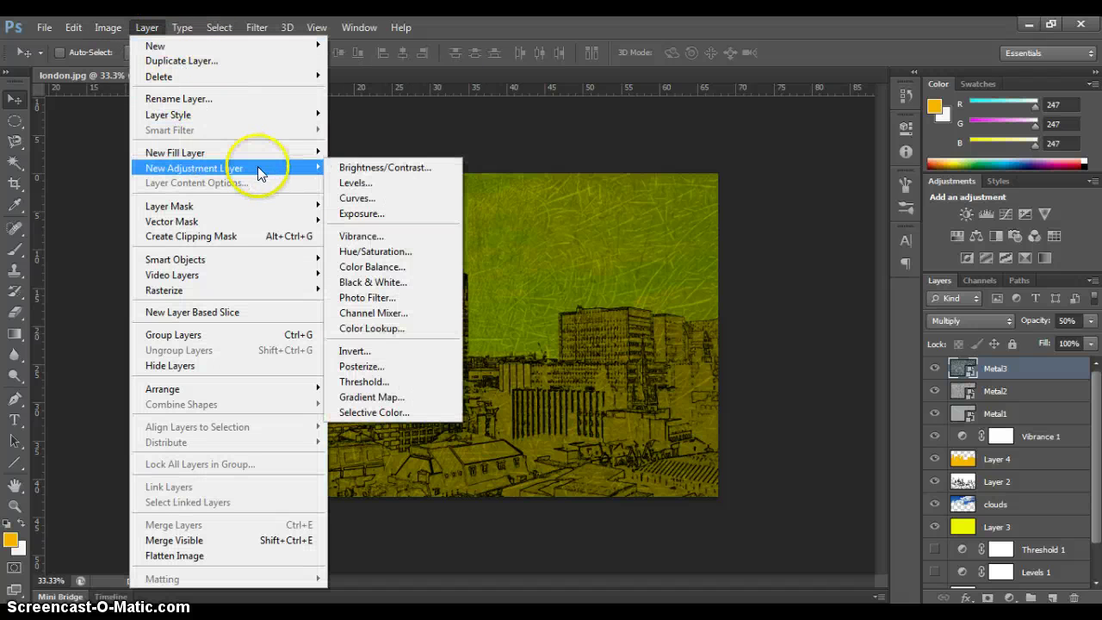
{"action": "left_click", "coordinate": [363, 170]}
{"action": "left_click", "coordinate": [683, 206]}
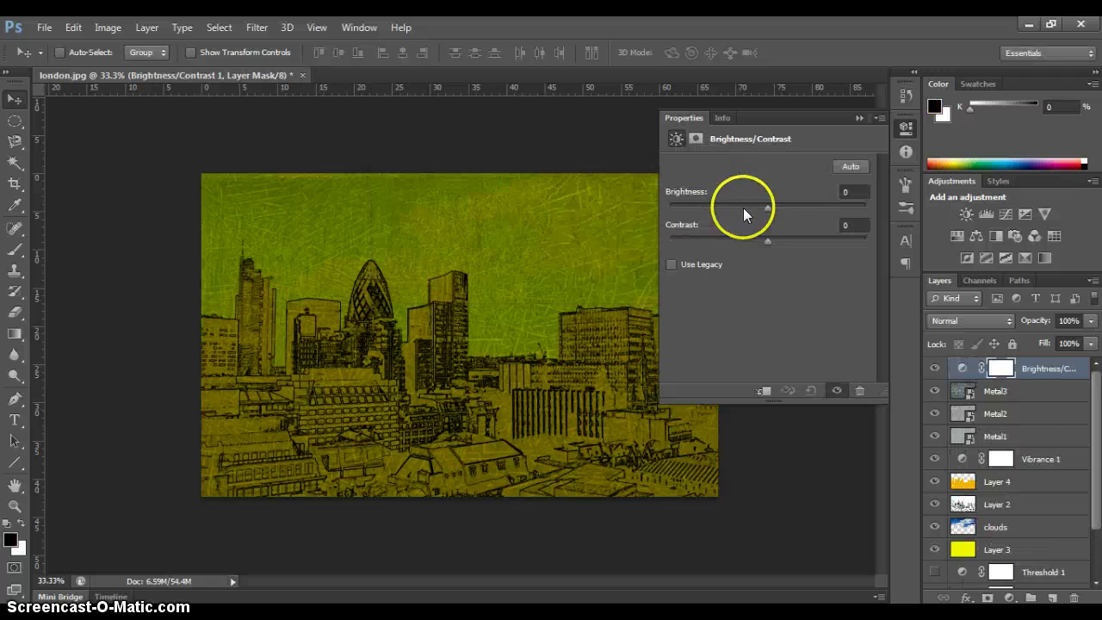
{"action": "left_click_drag", "start_coordinate": [767, 208], "coordinate": [805, 208]}
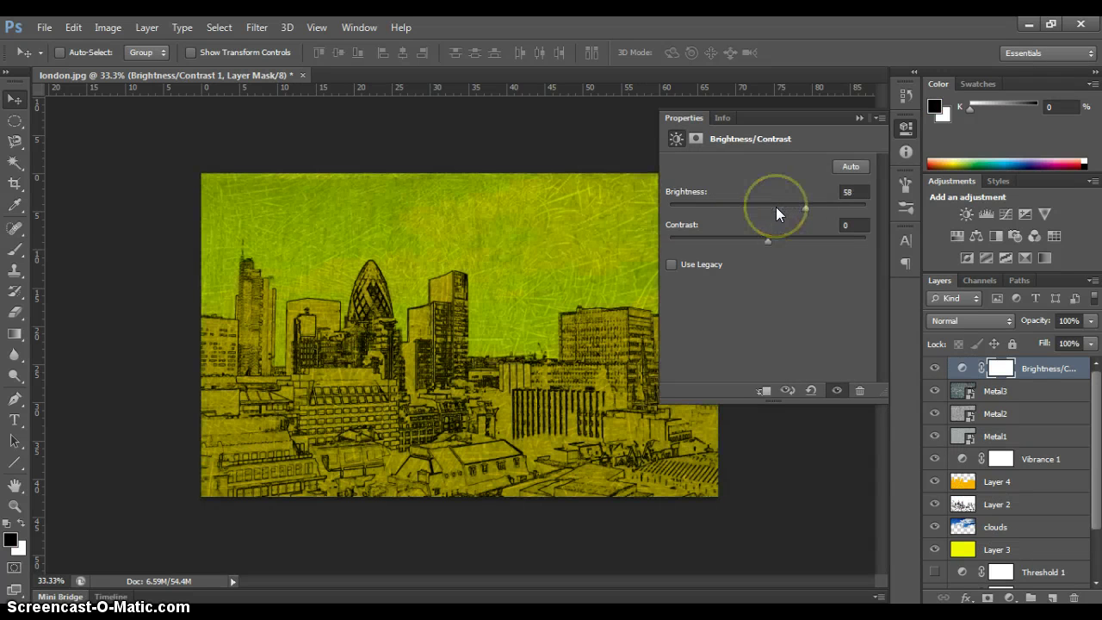
{"action": "left_click_drag", "start_coordinate": [763, 238], "coordinate": [762, 240]}
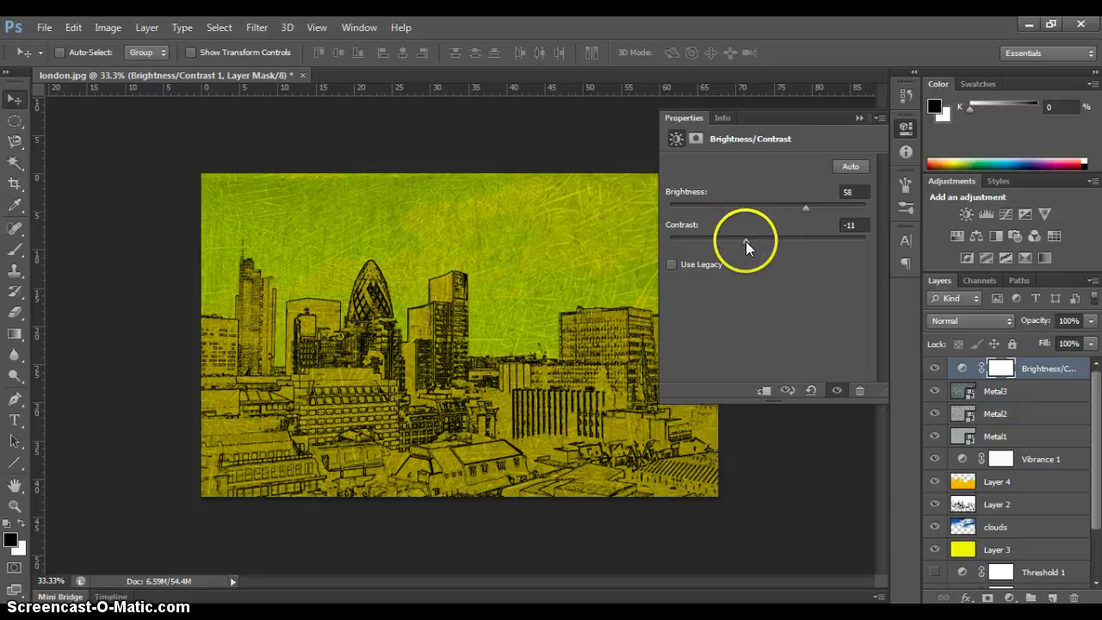
{"action": "left_click", "coordinate": [857, 118]}
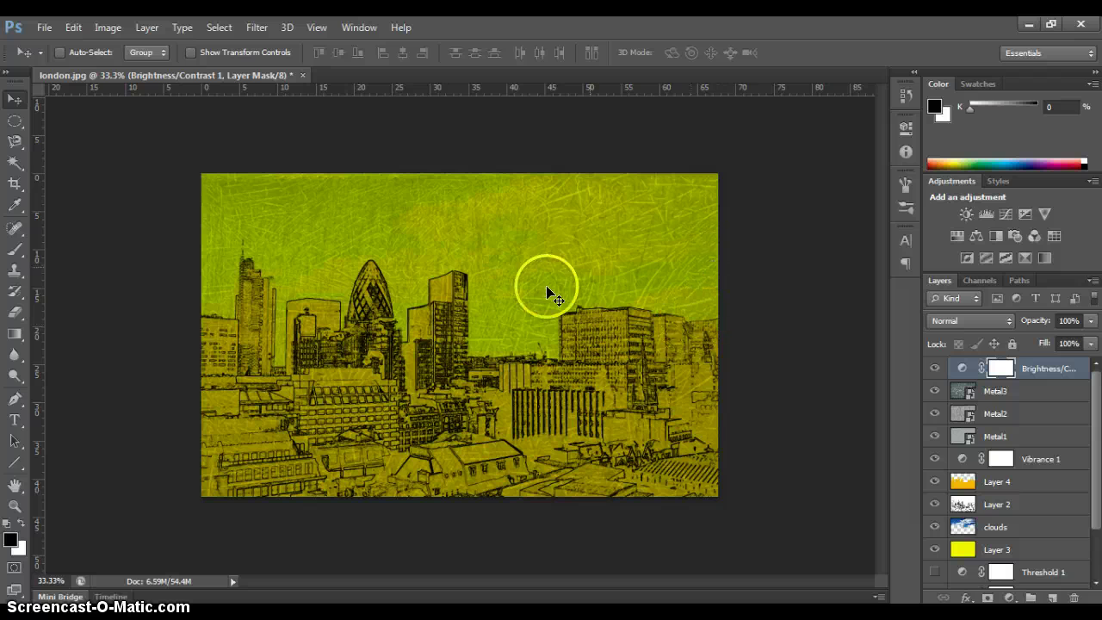